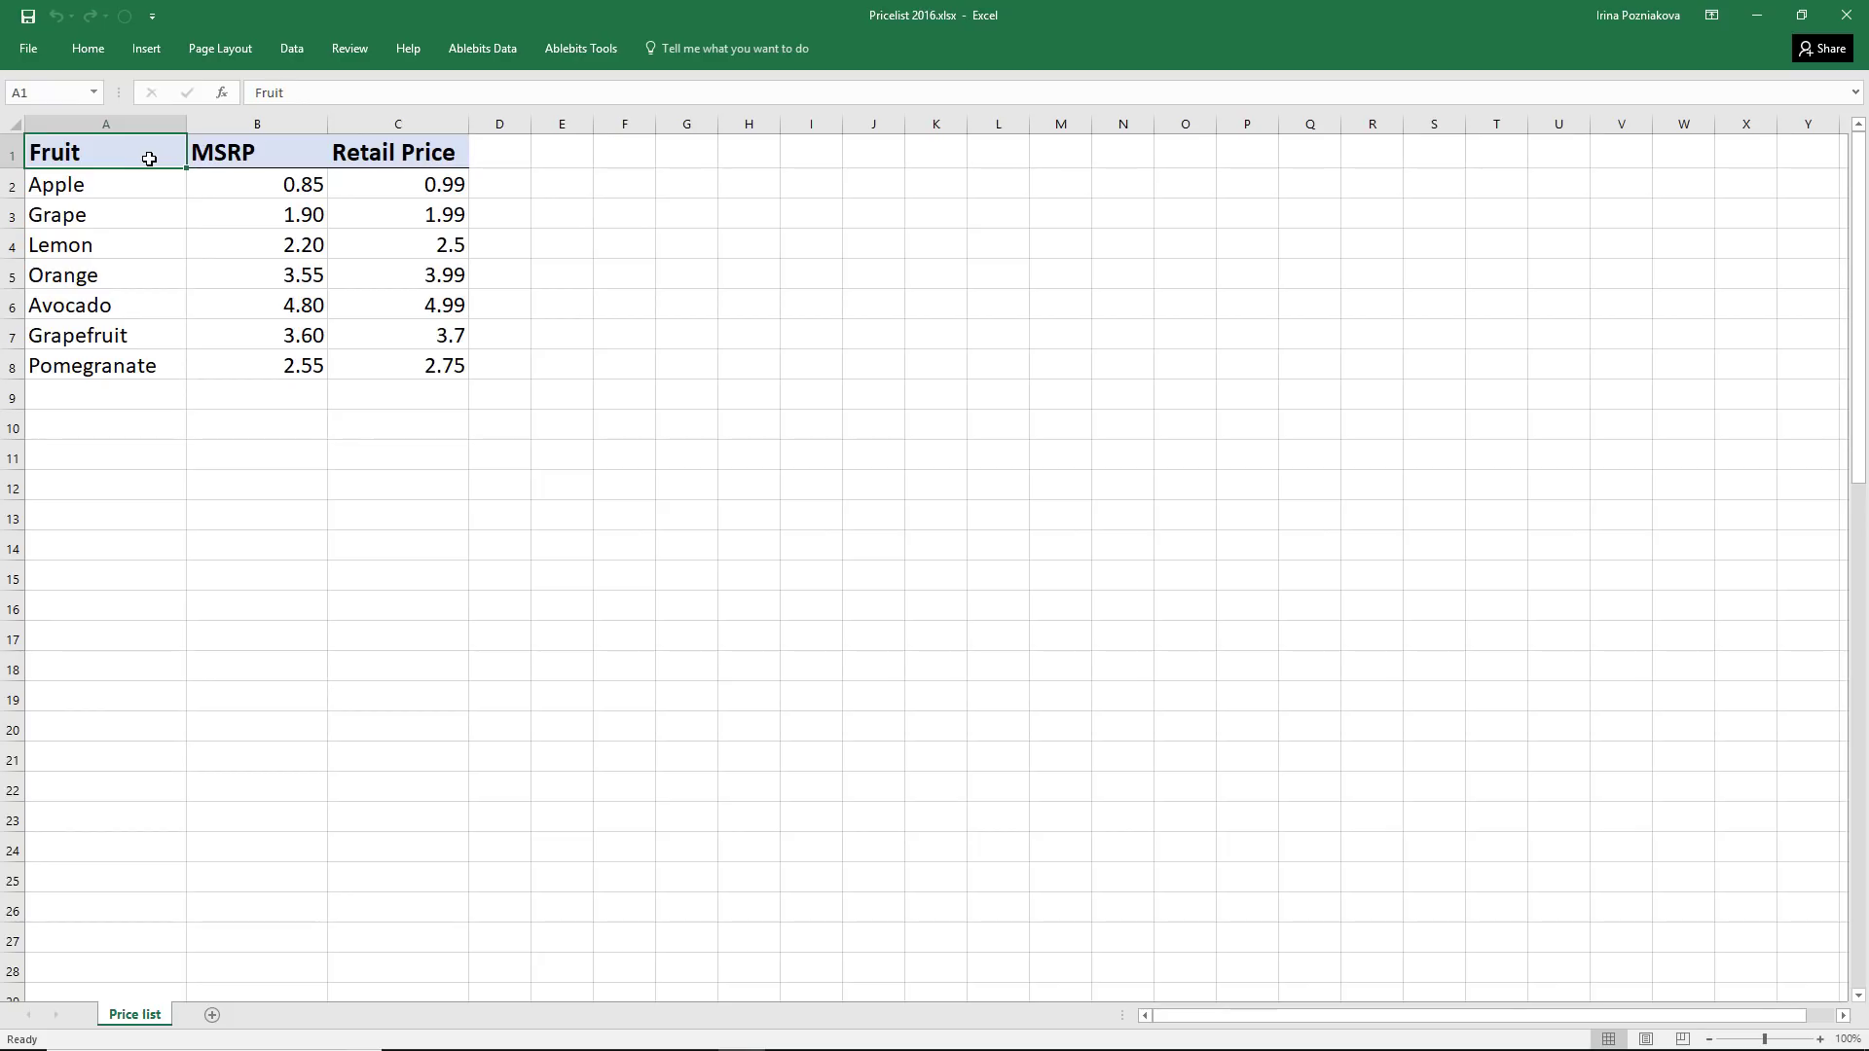
# Save a copy of the workbook as Pricelist 2017.xlsx
pyautogui.click(50, 45)
pyautogui.click(38, 240)
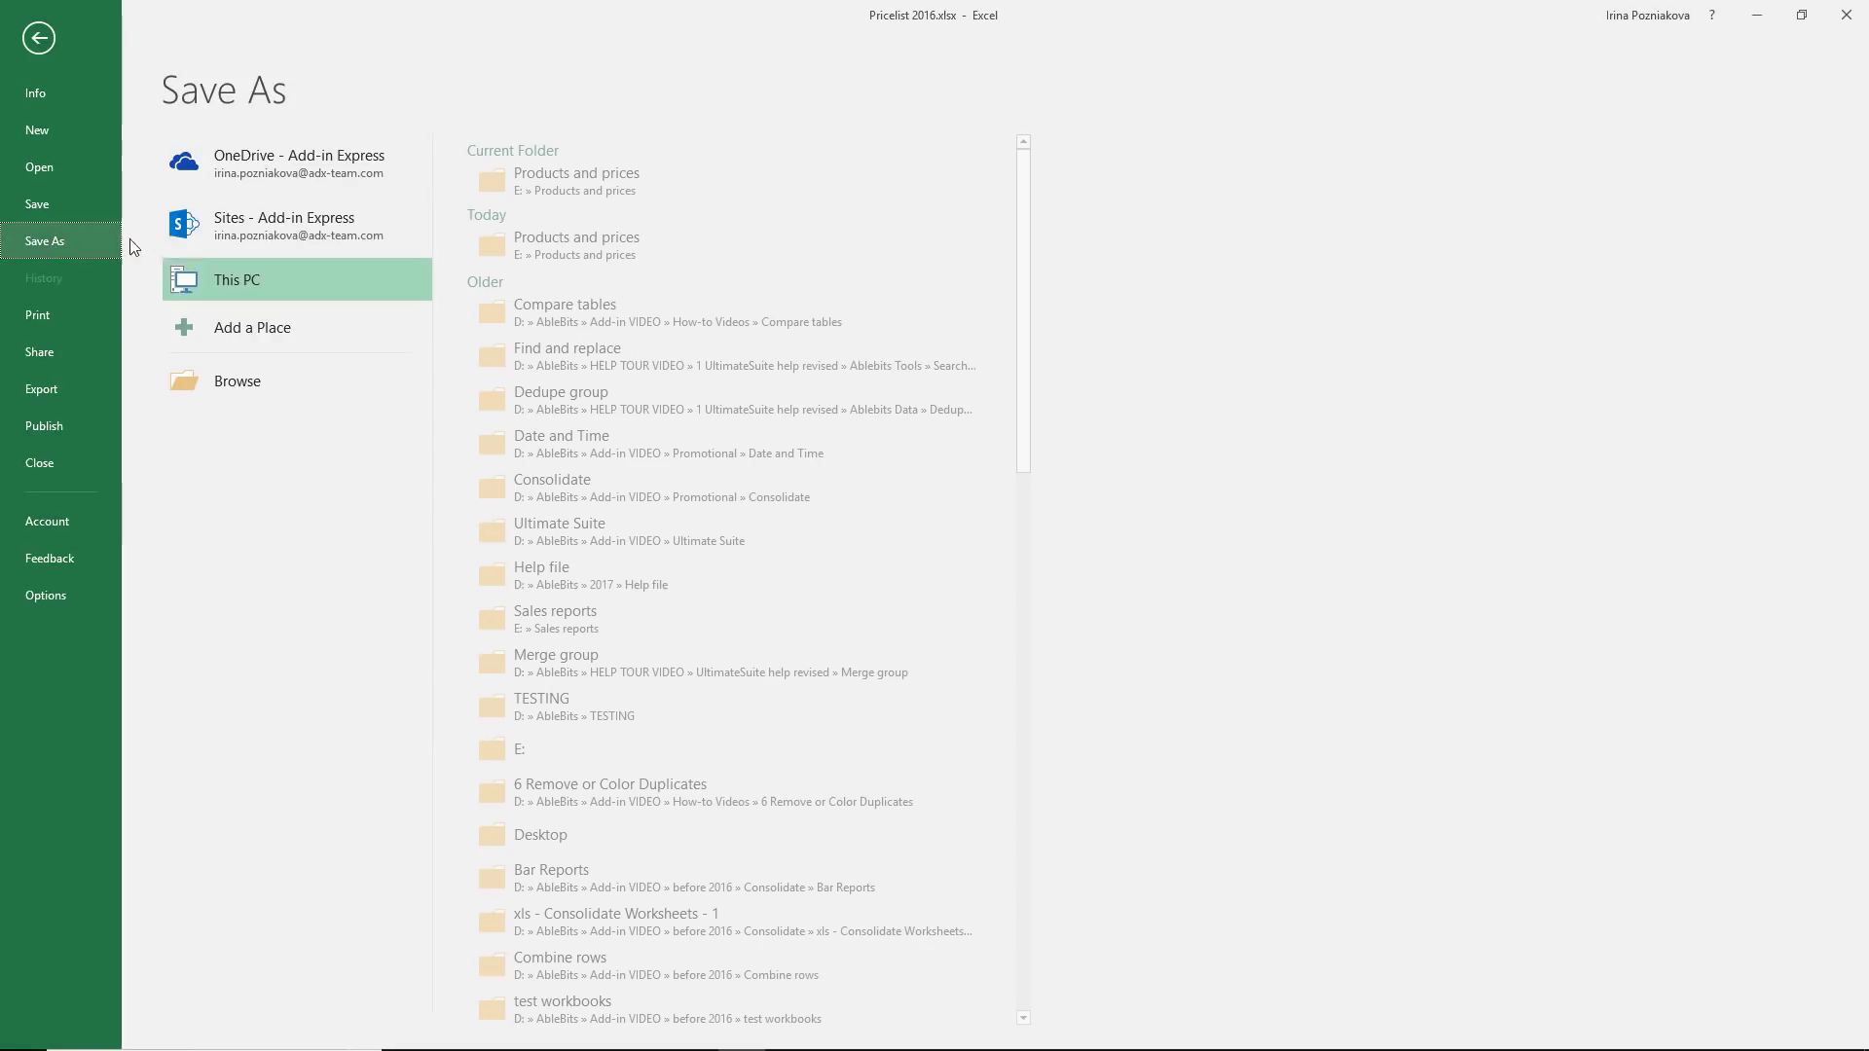
pyautogui.click(543, 196)
pyautogui.click(223, 389)
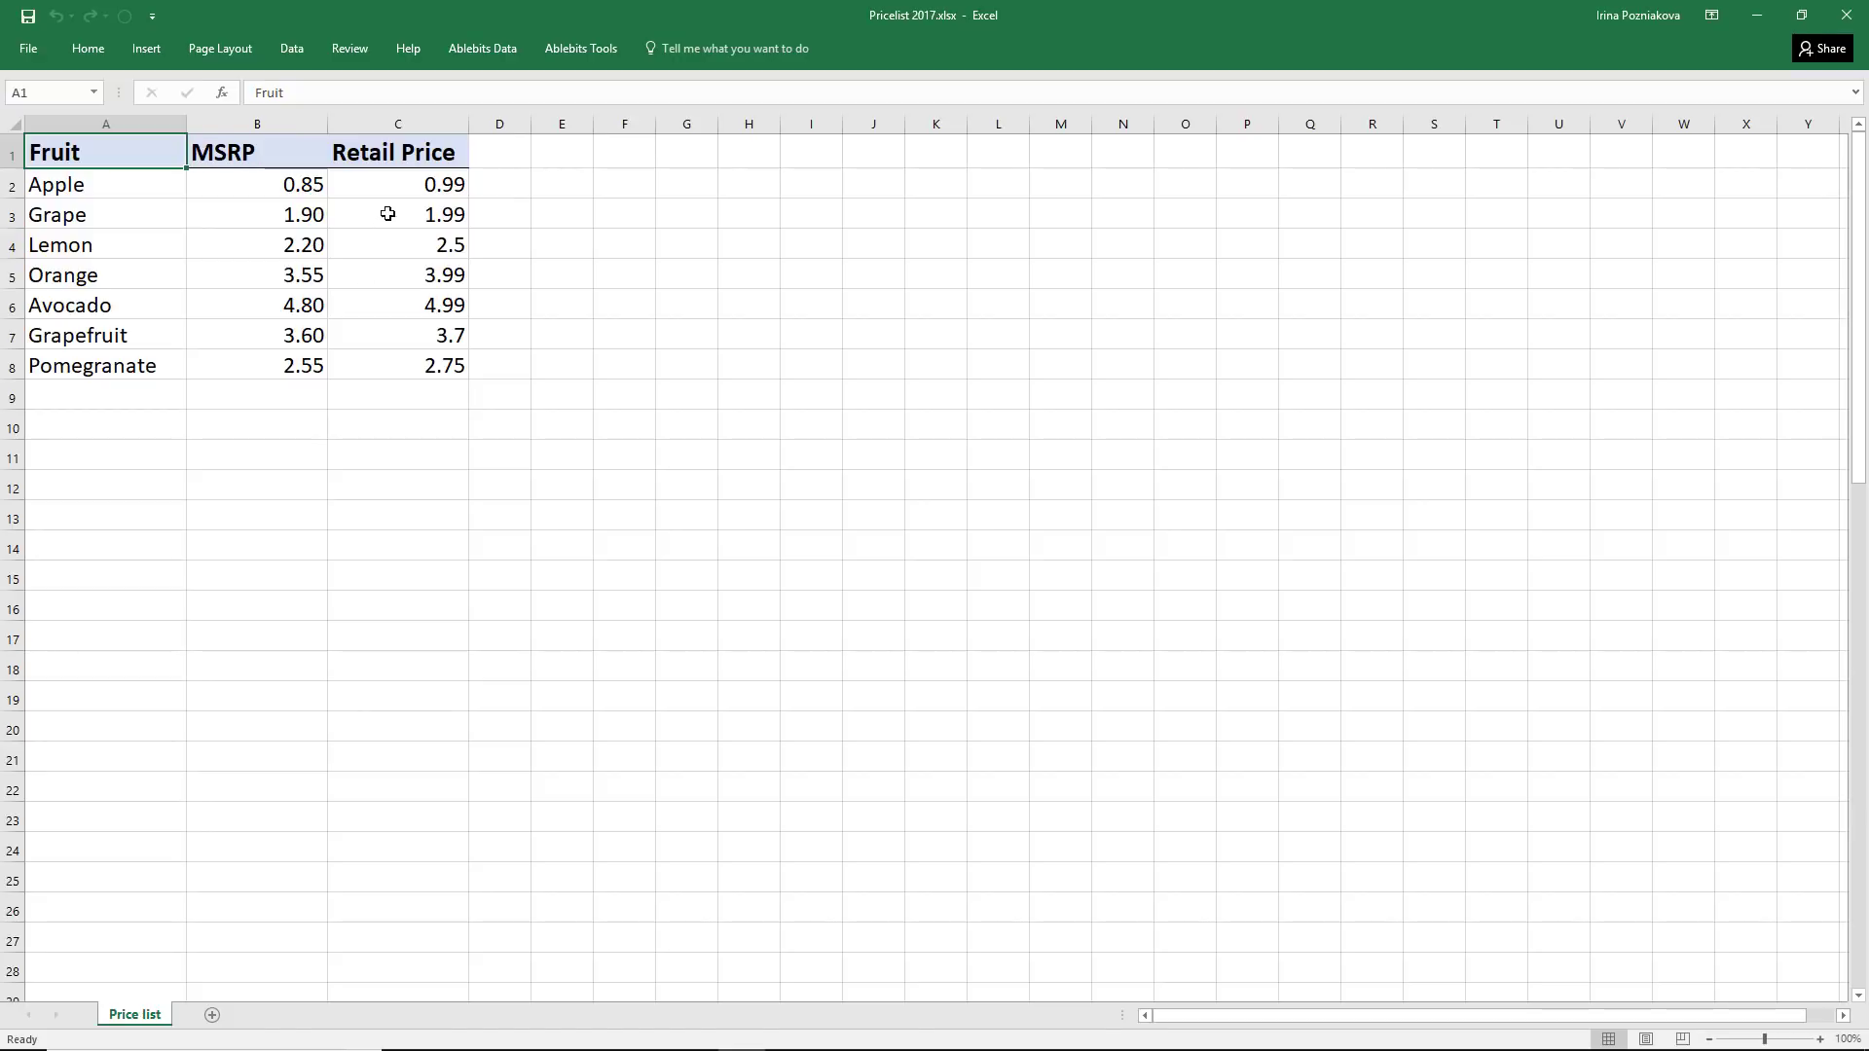
# Change Apple, Lemon and Grapefruit retail prices to 1.99, 2.99 and 3.99
pyautogui.click(387, 185)
pyautogui.write('1.99')
pyautogui.click(455, 248)
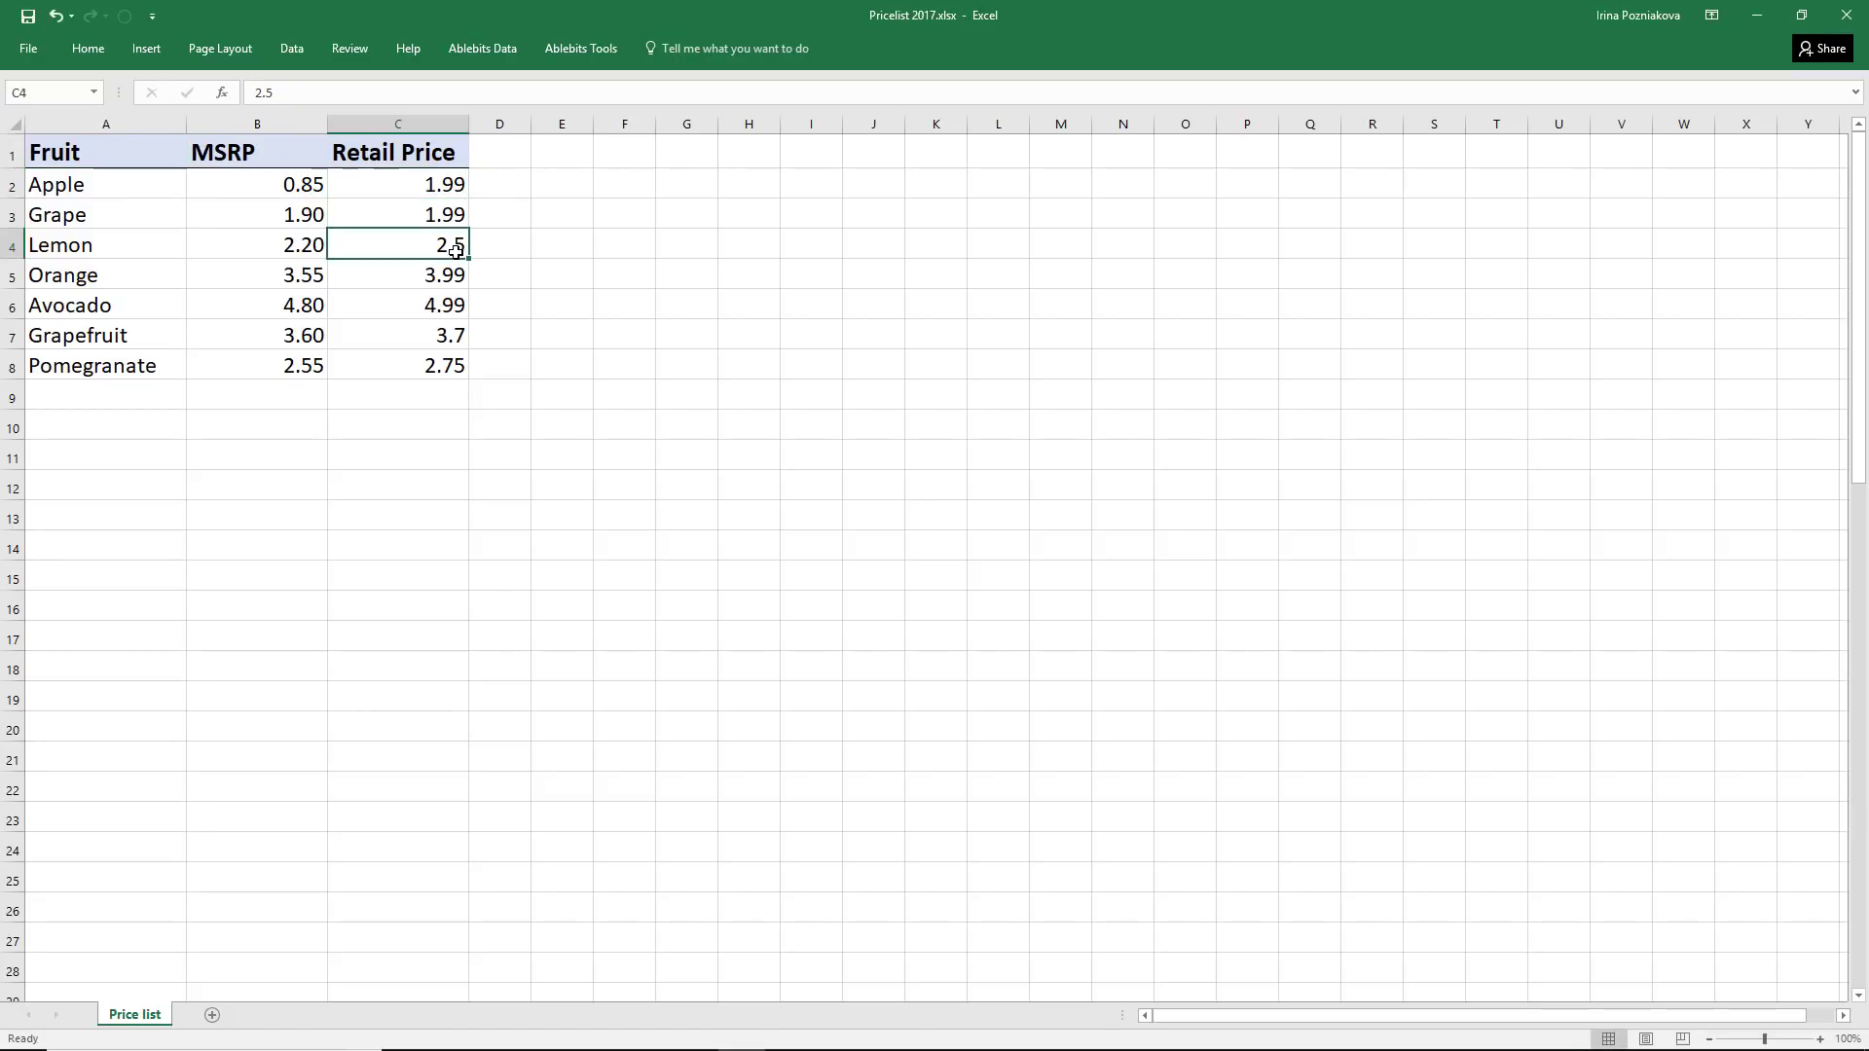
pyautogui.write('2.99')
pyautogui.click(448, 335)
pyautogui.write('3.99')
pyautogui.press('Return')
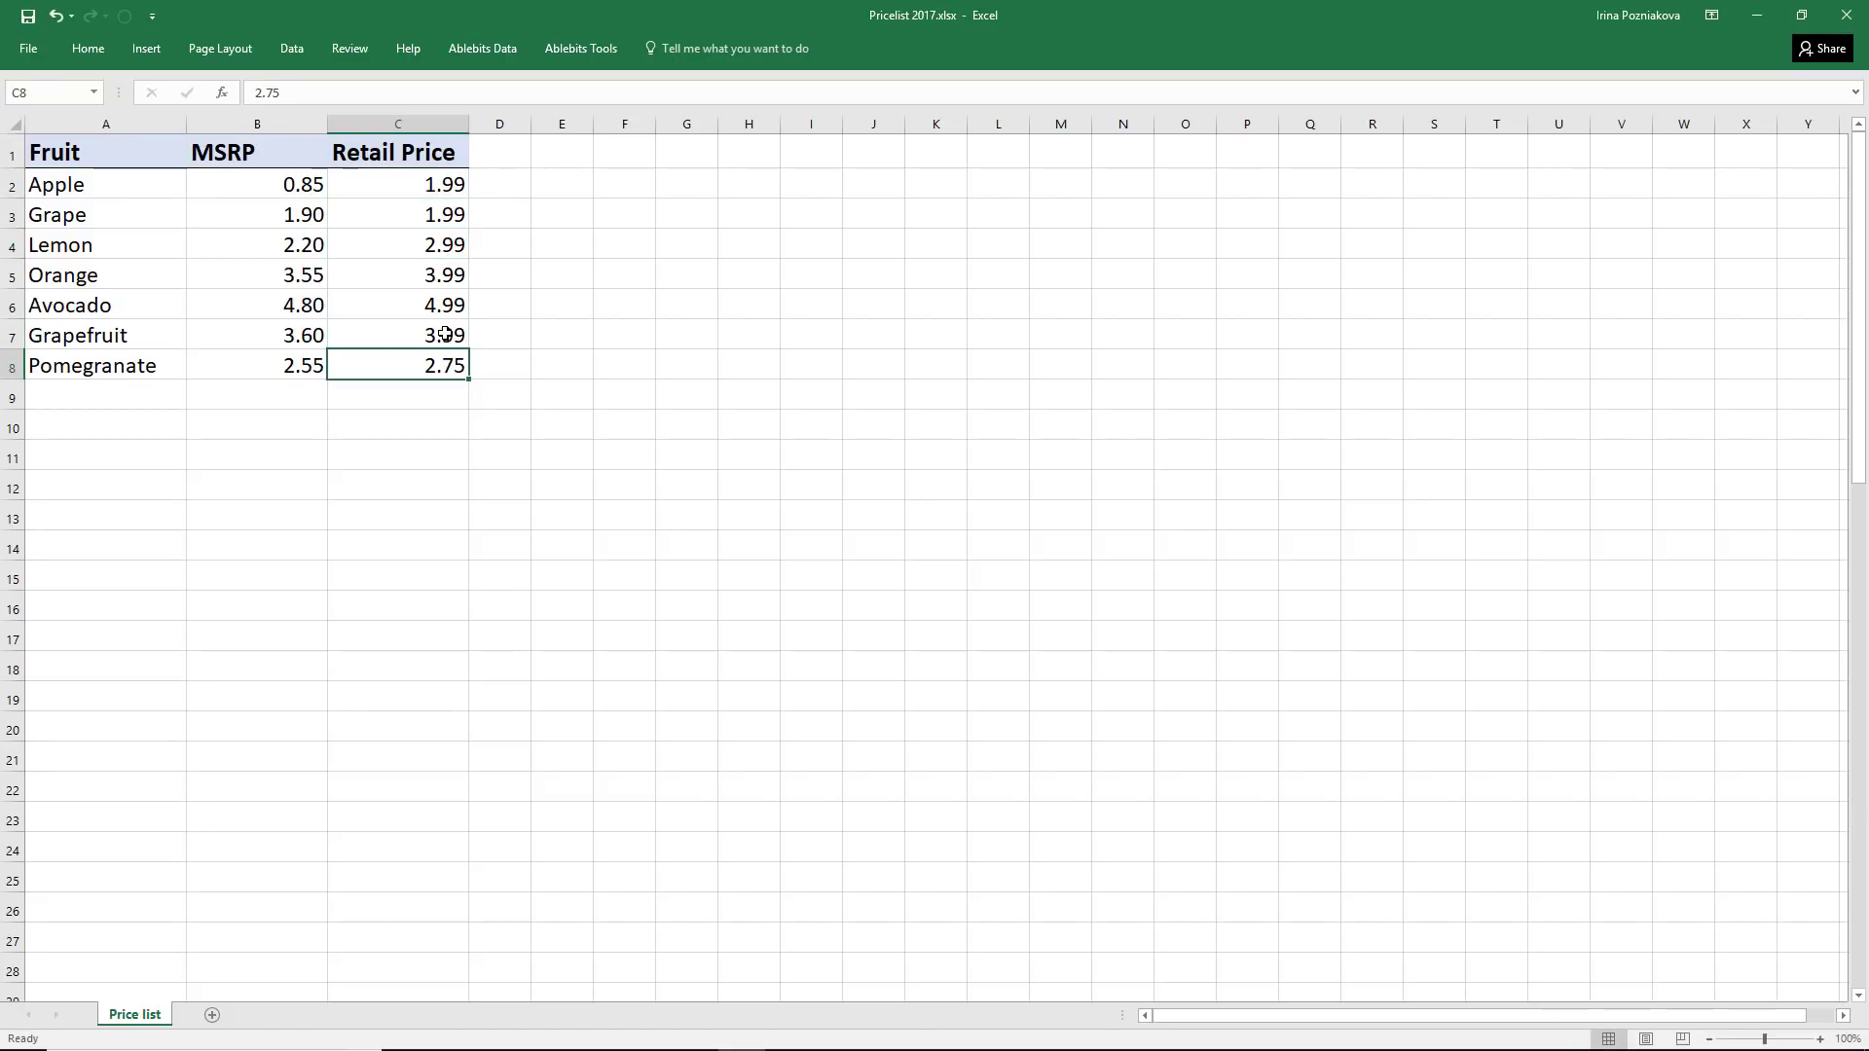
# Start Compare Sheets and load the Pricelist 2016 workbook for comparison
pyautogui.click(486, 48)
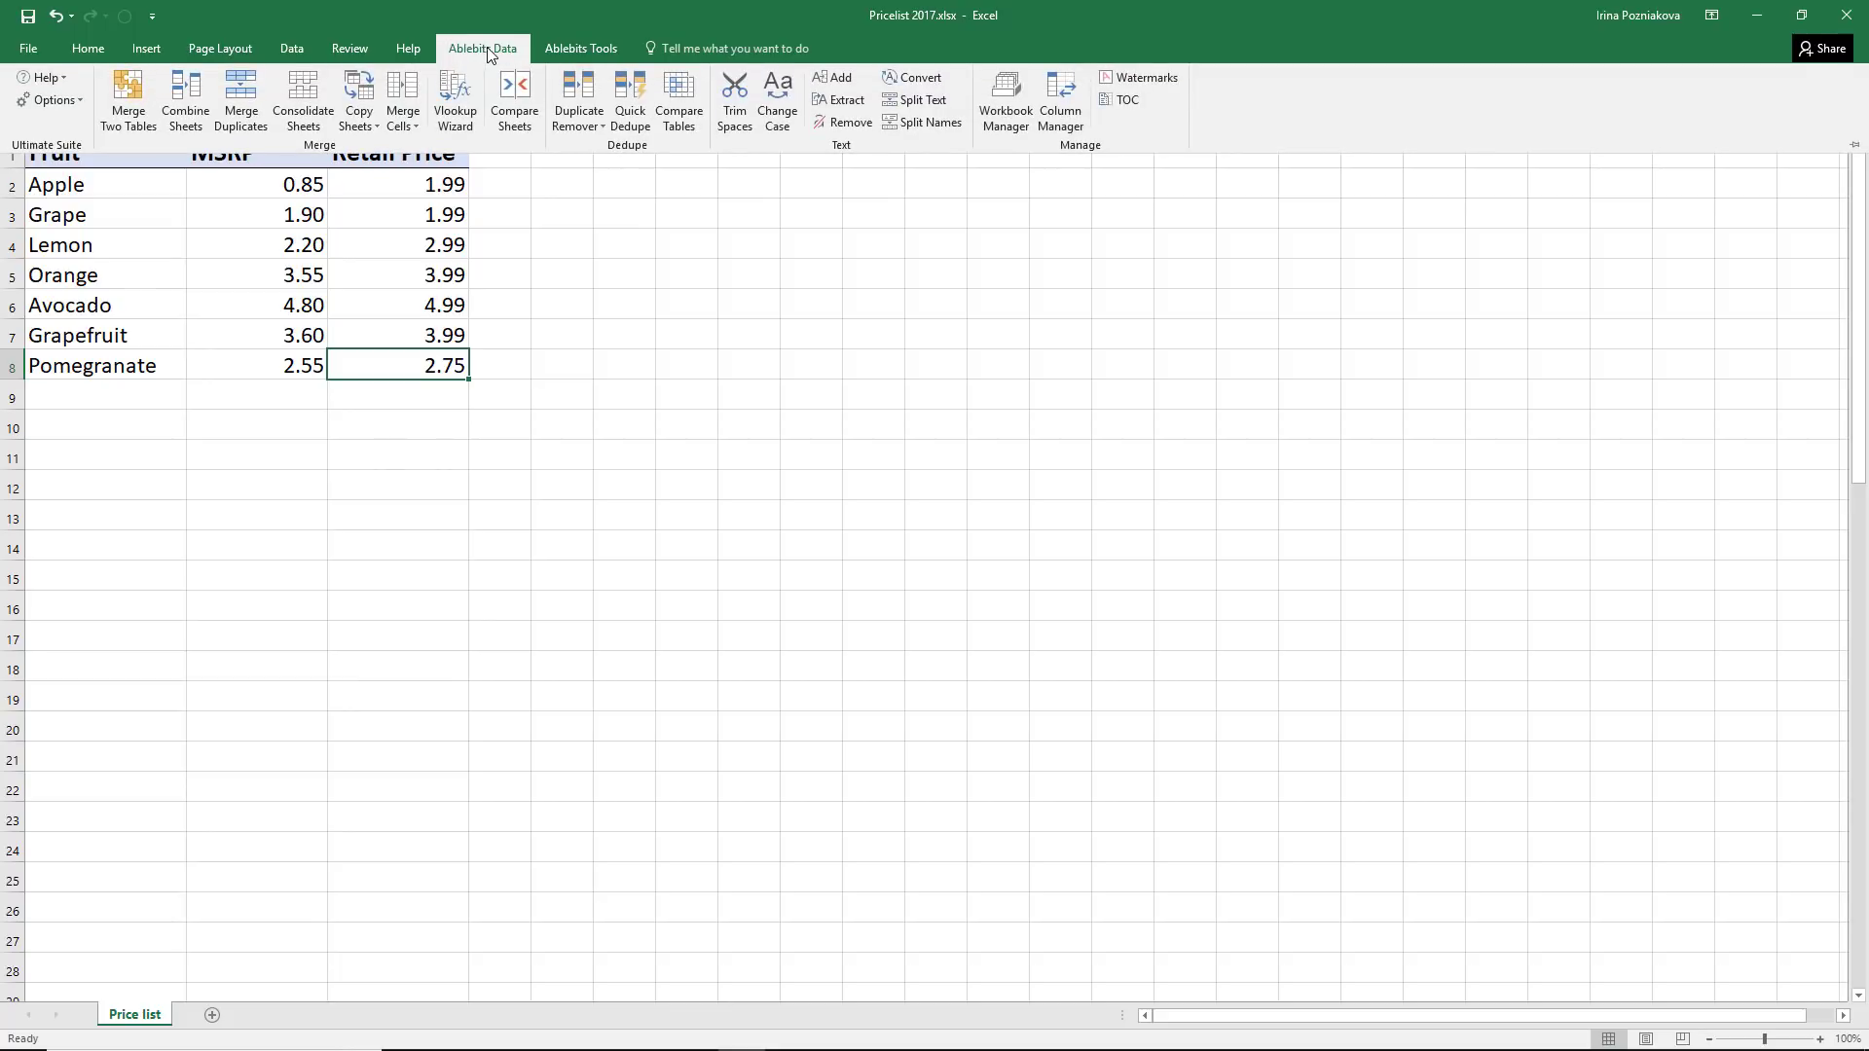
pyautogui.click(511, 96)
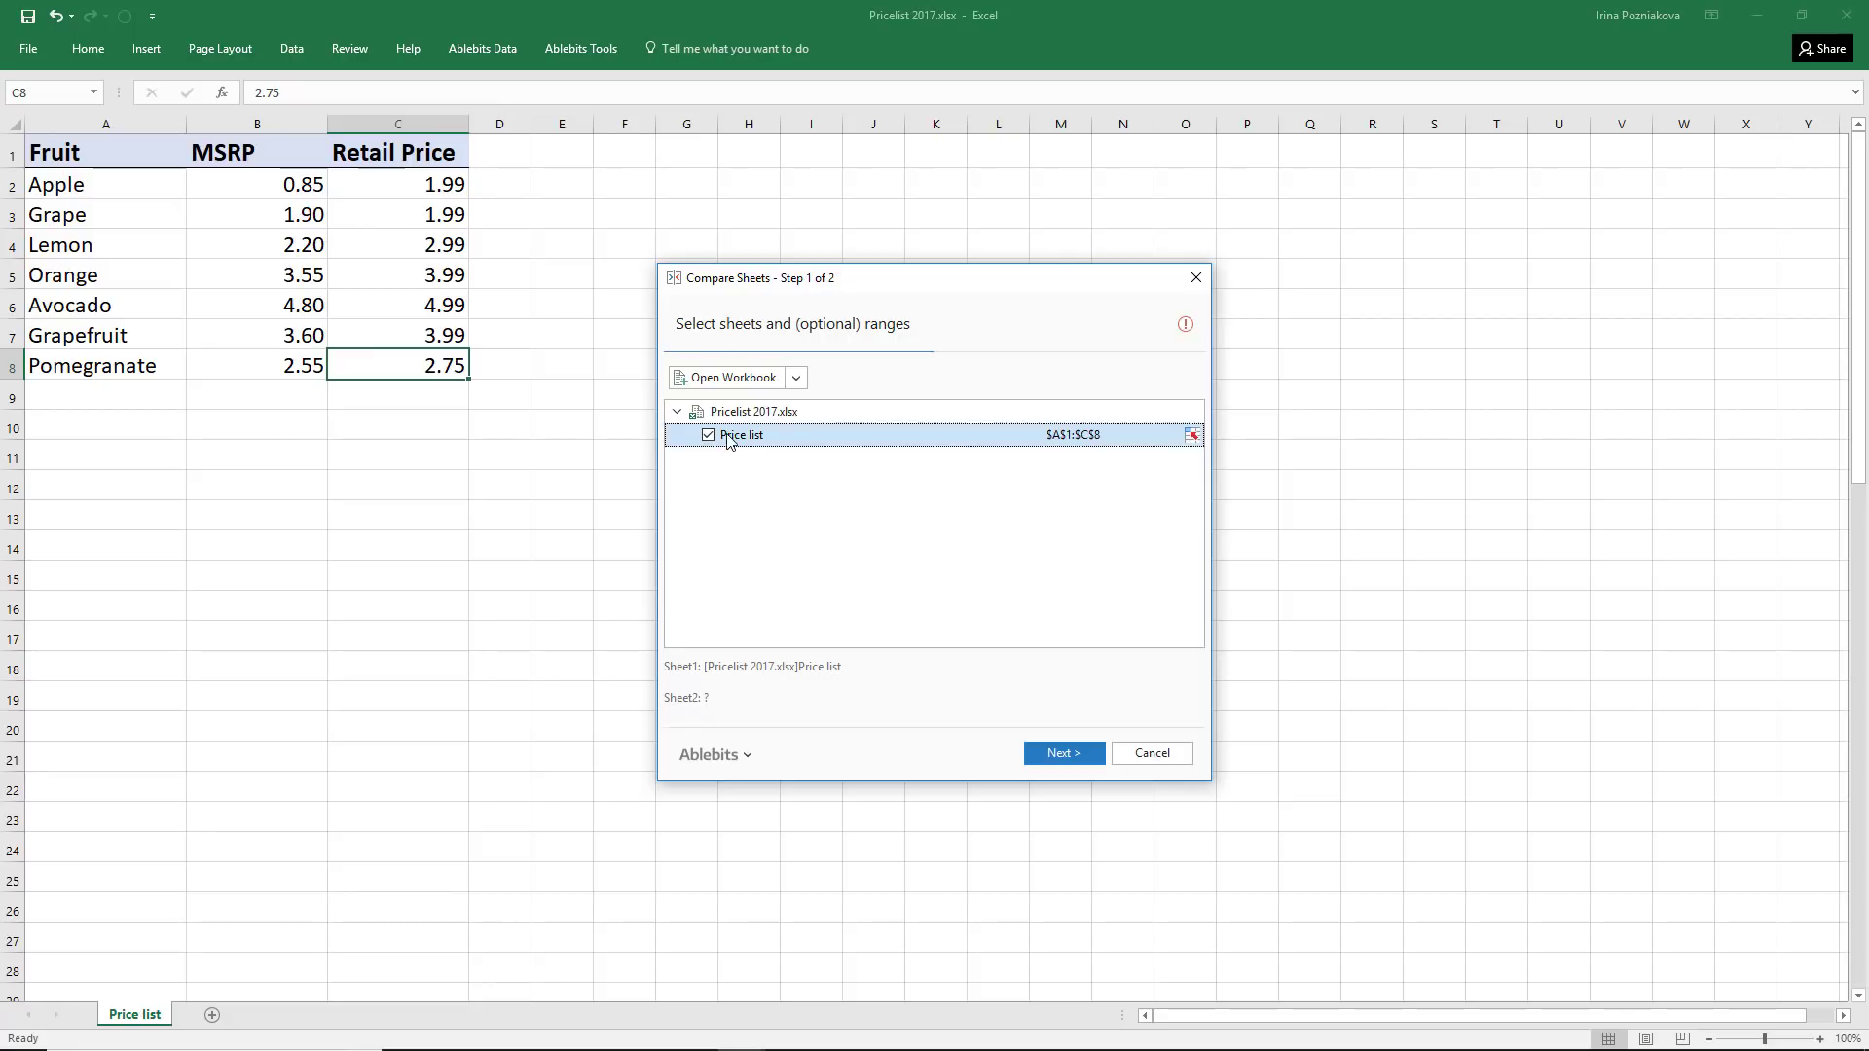
pyautogui.click(733, 377)
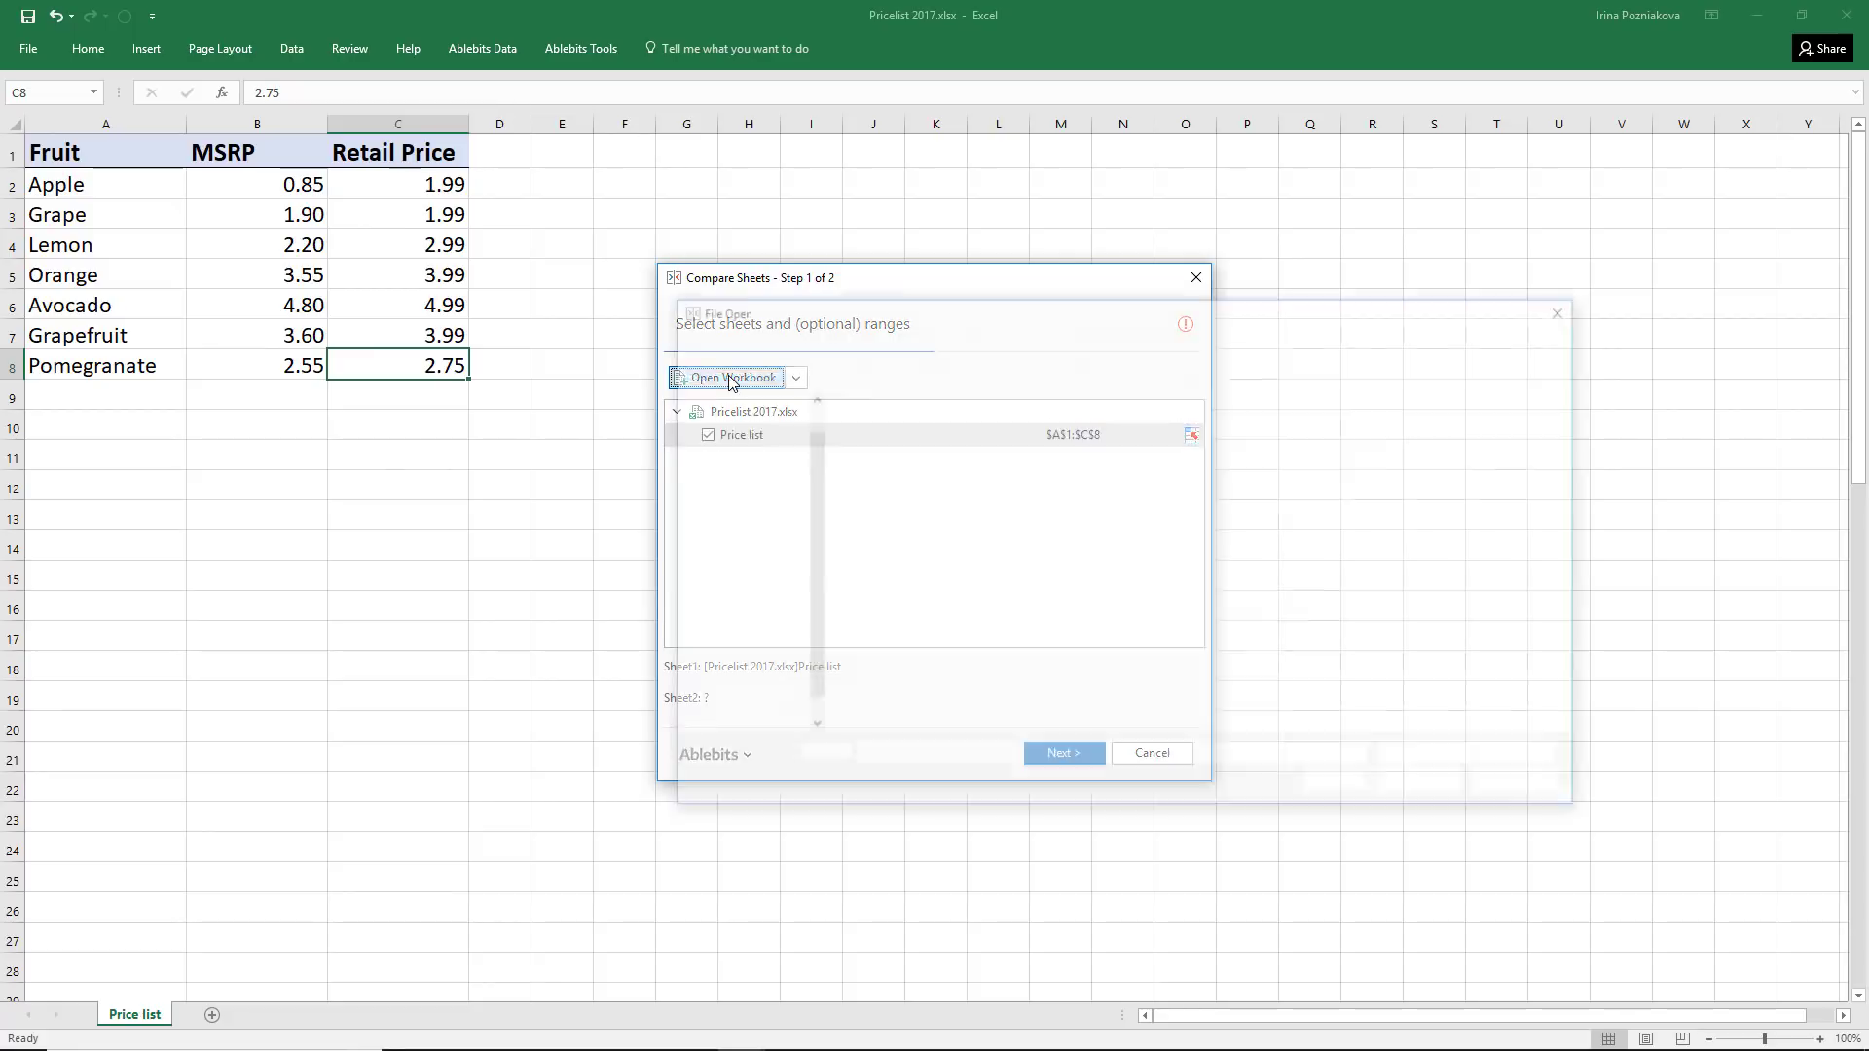
pyautogui.click(876, 432)
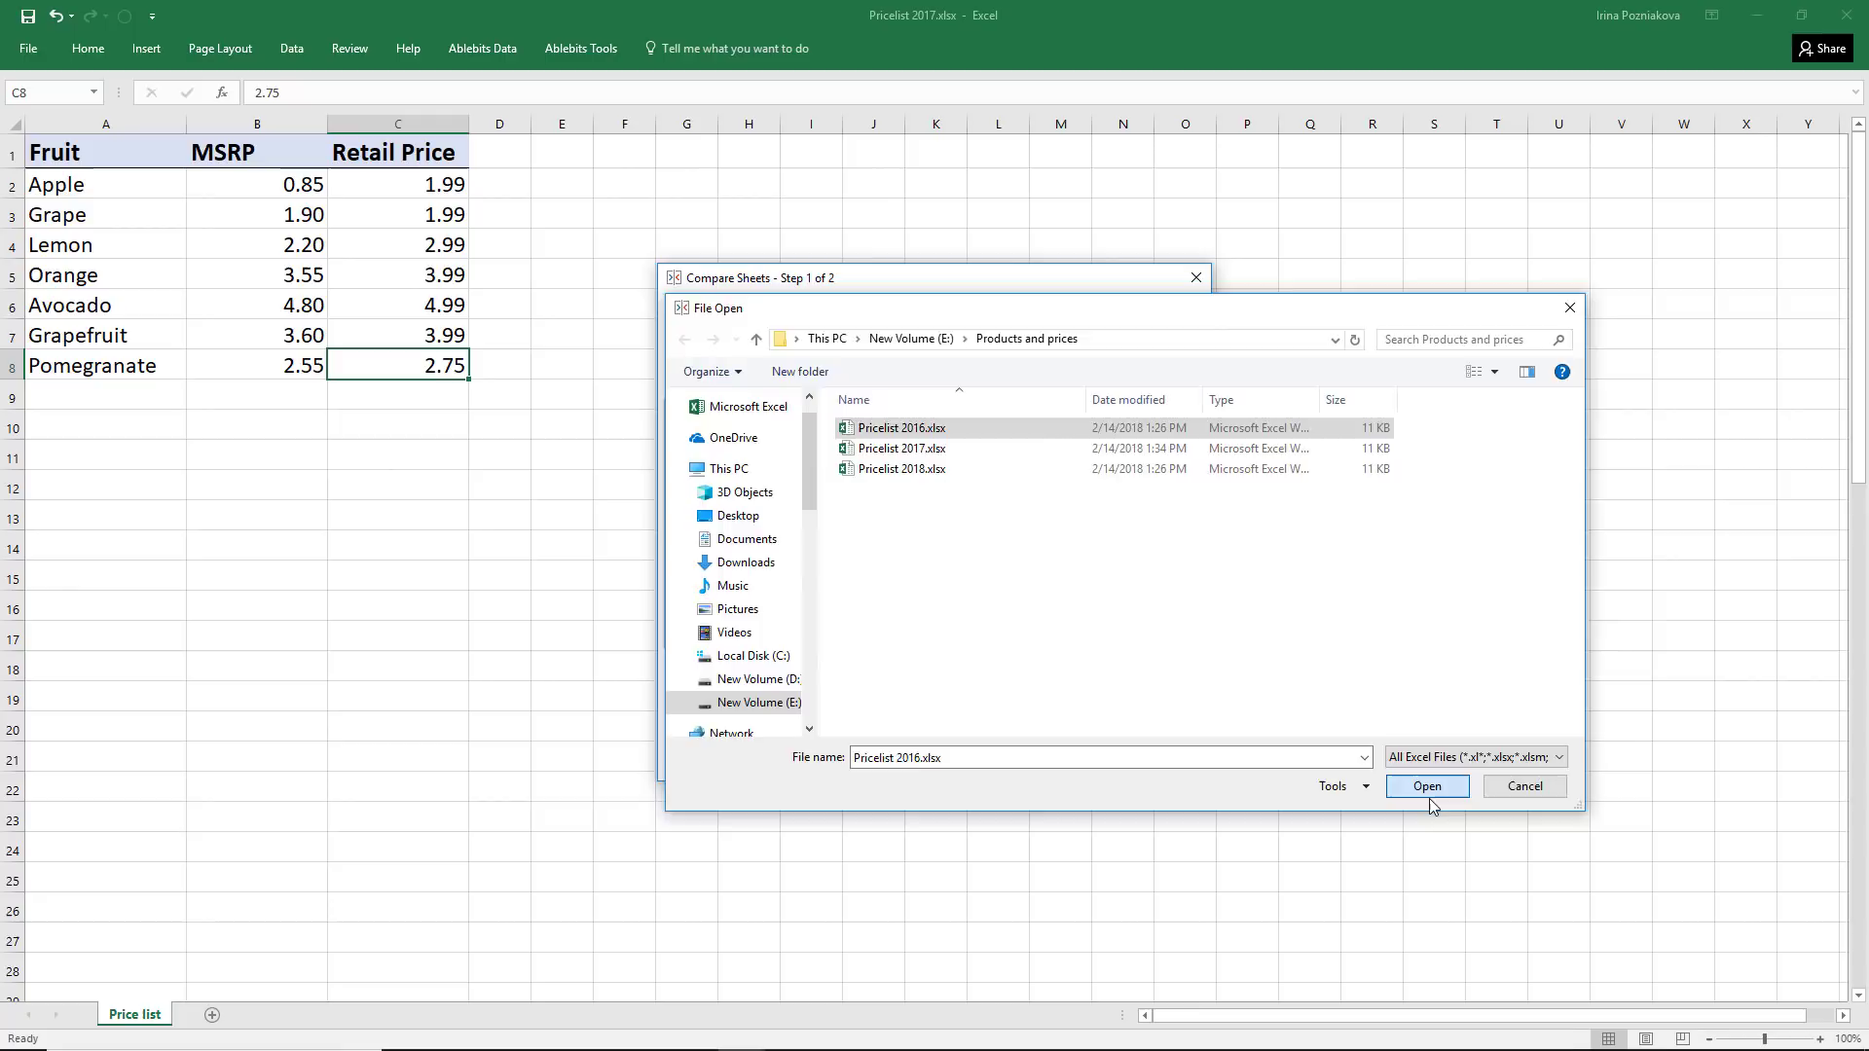
pyautogui.click(1426, 786)
# Compare the 2016 Price list sheet first against the 2017 sheet with default options
pyautogui.click(709, 482)
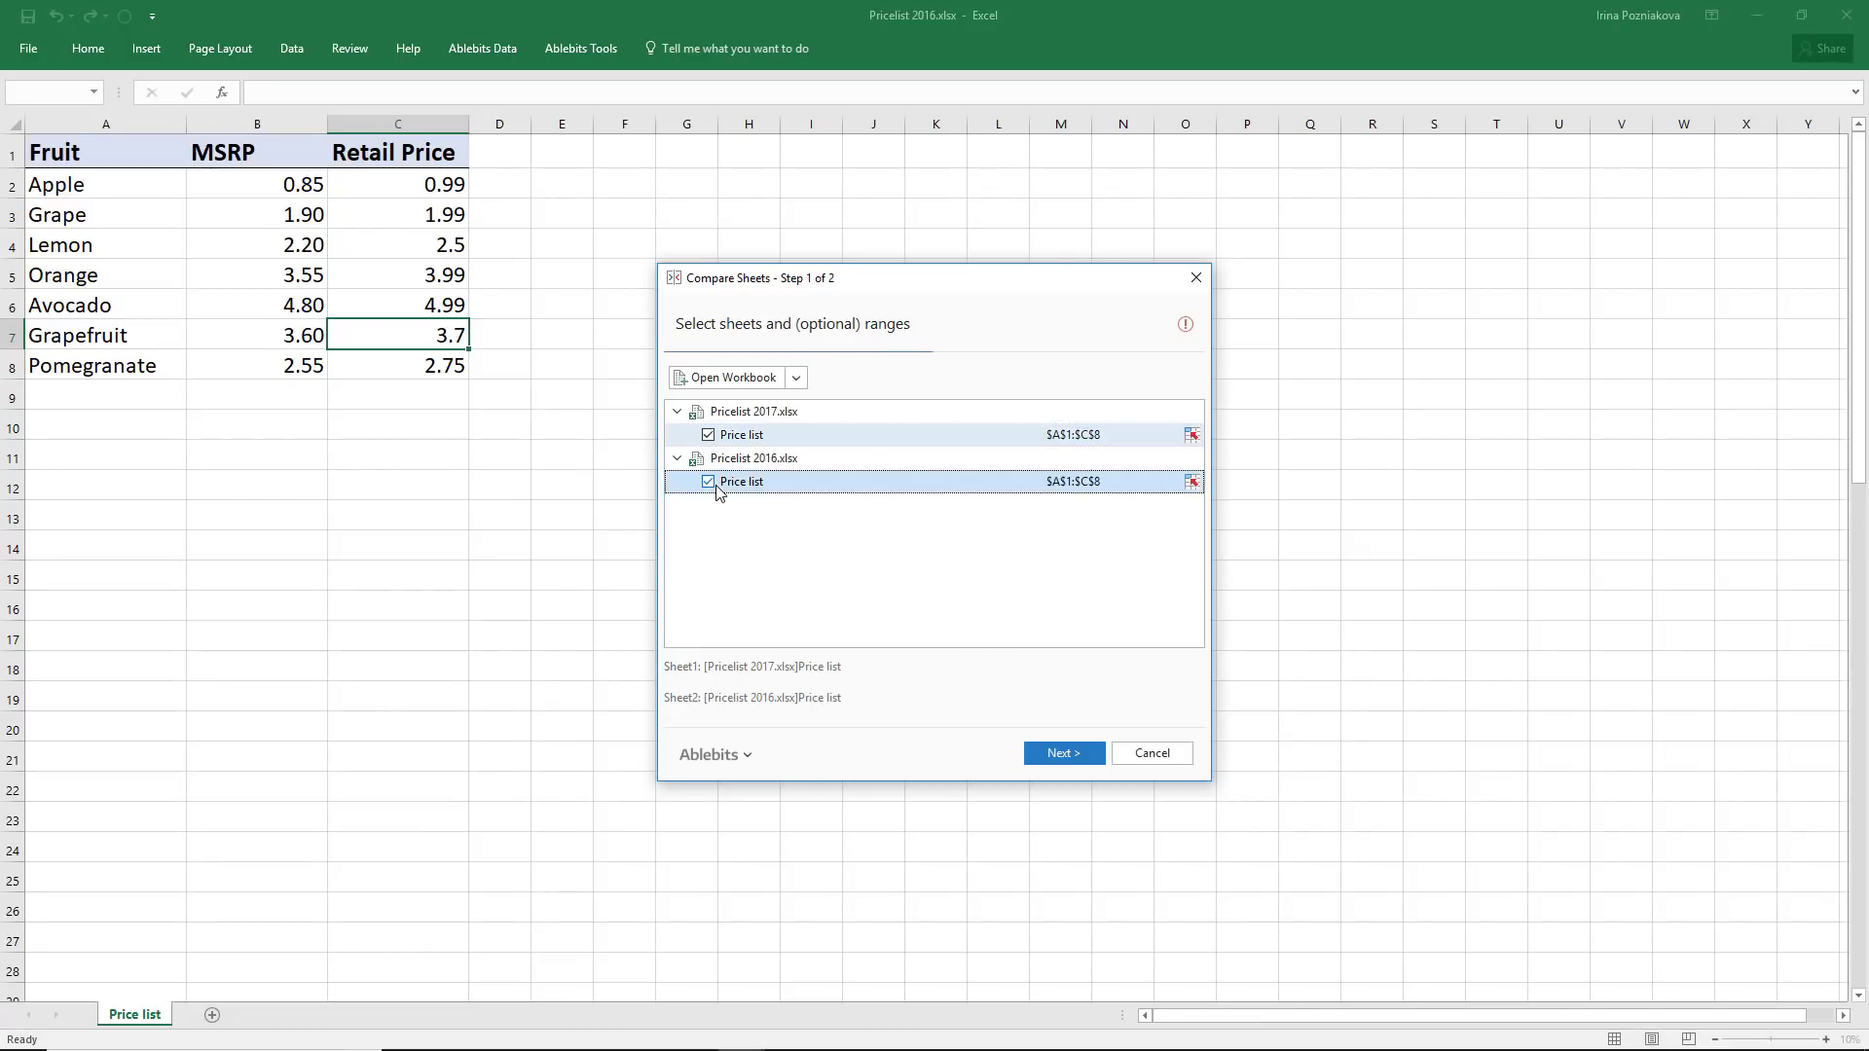
pyautogui.click(709, 436)
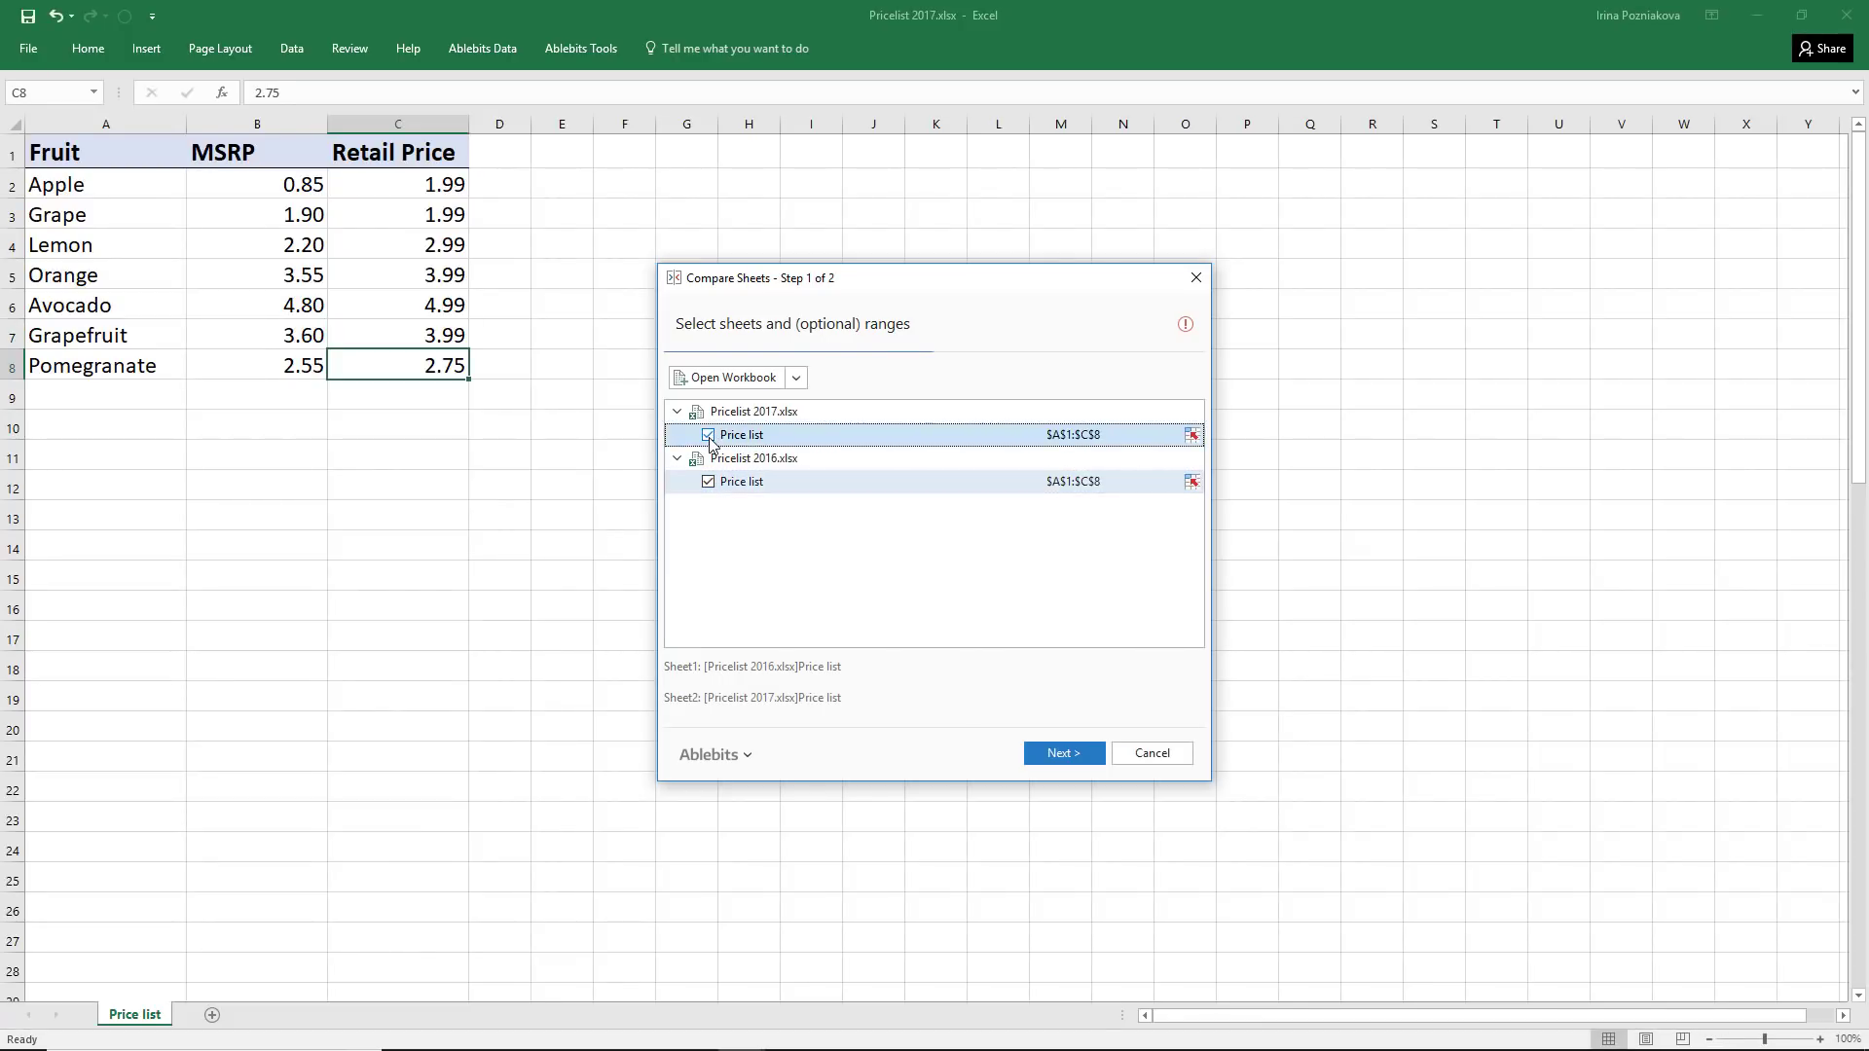
pyautogui.click(1058, 754)
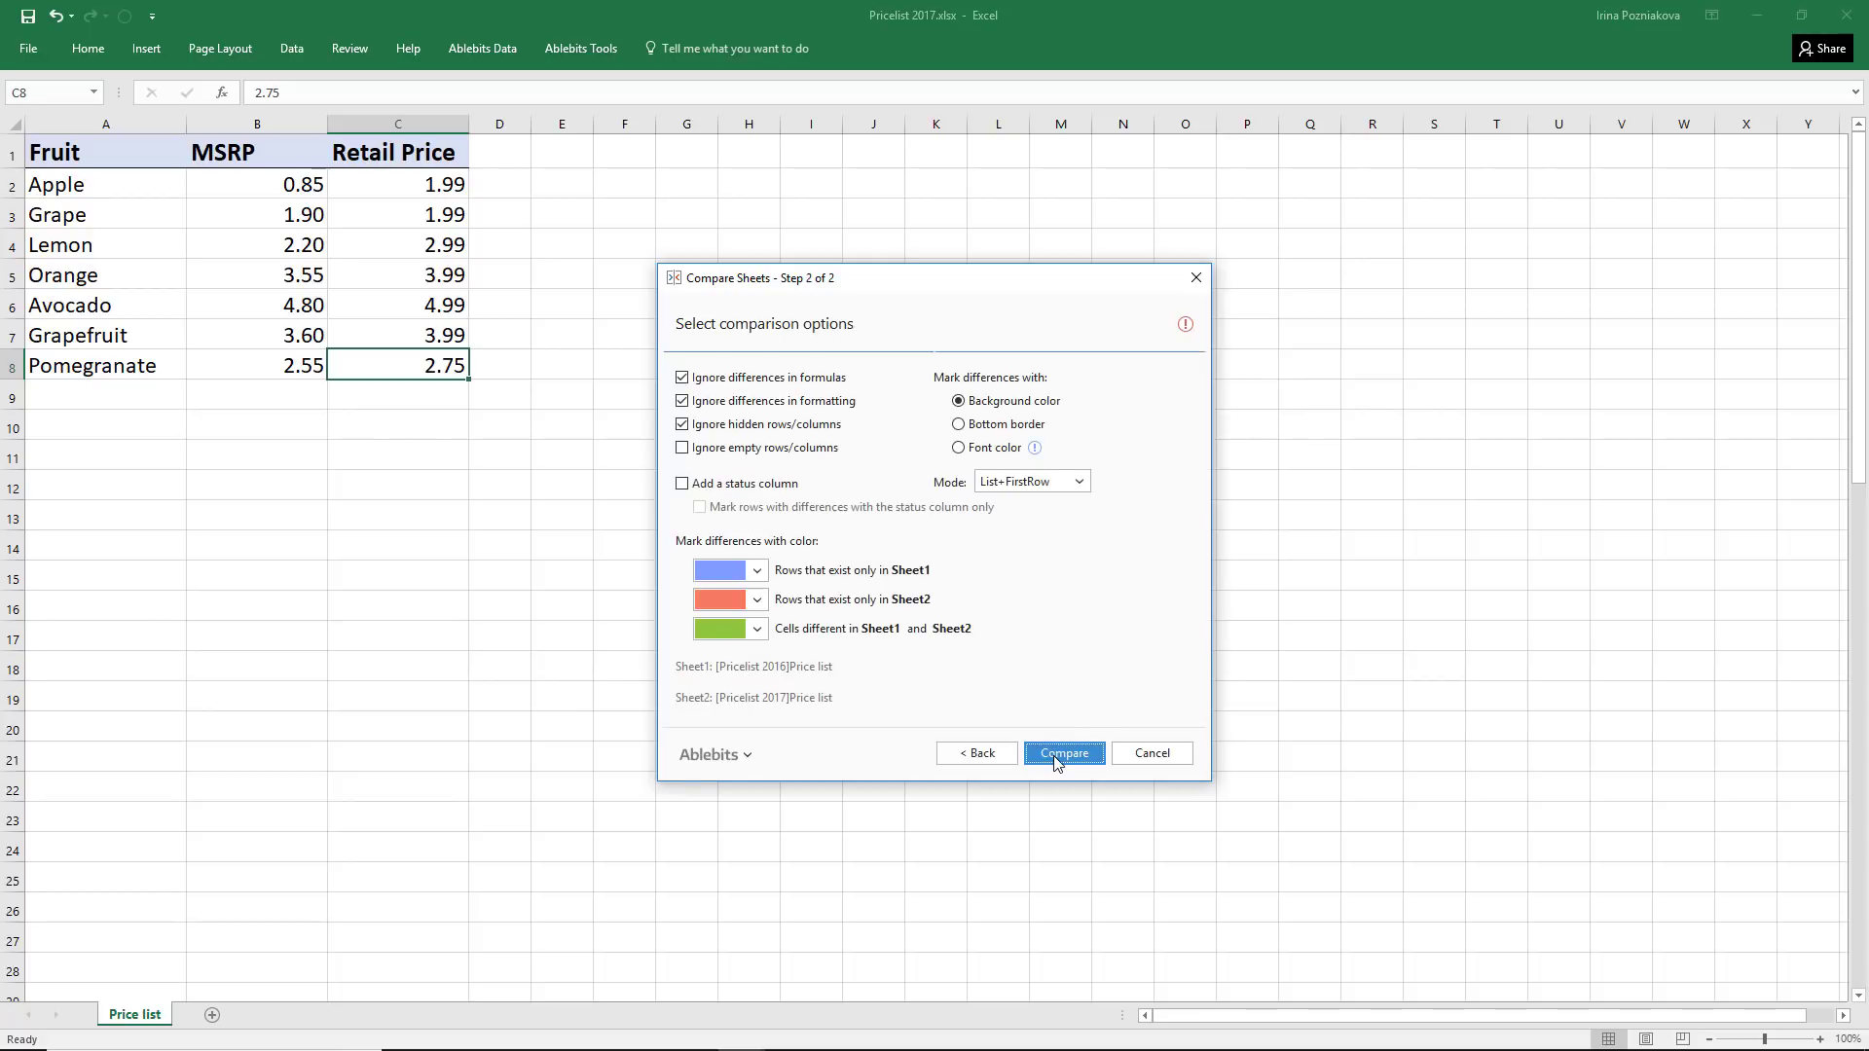
pyautogui.click(1057, 755)
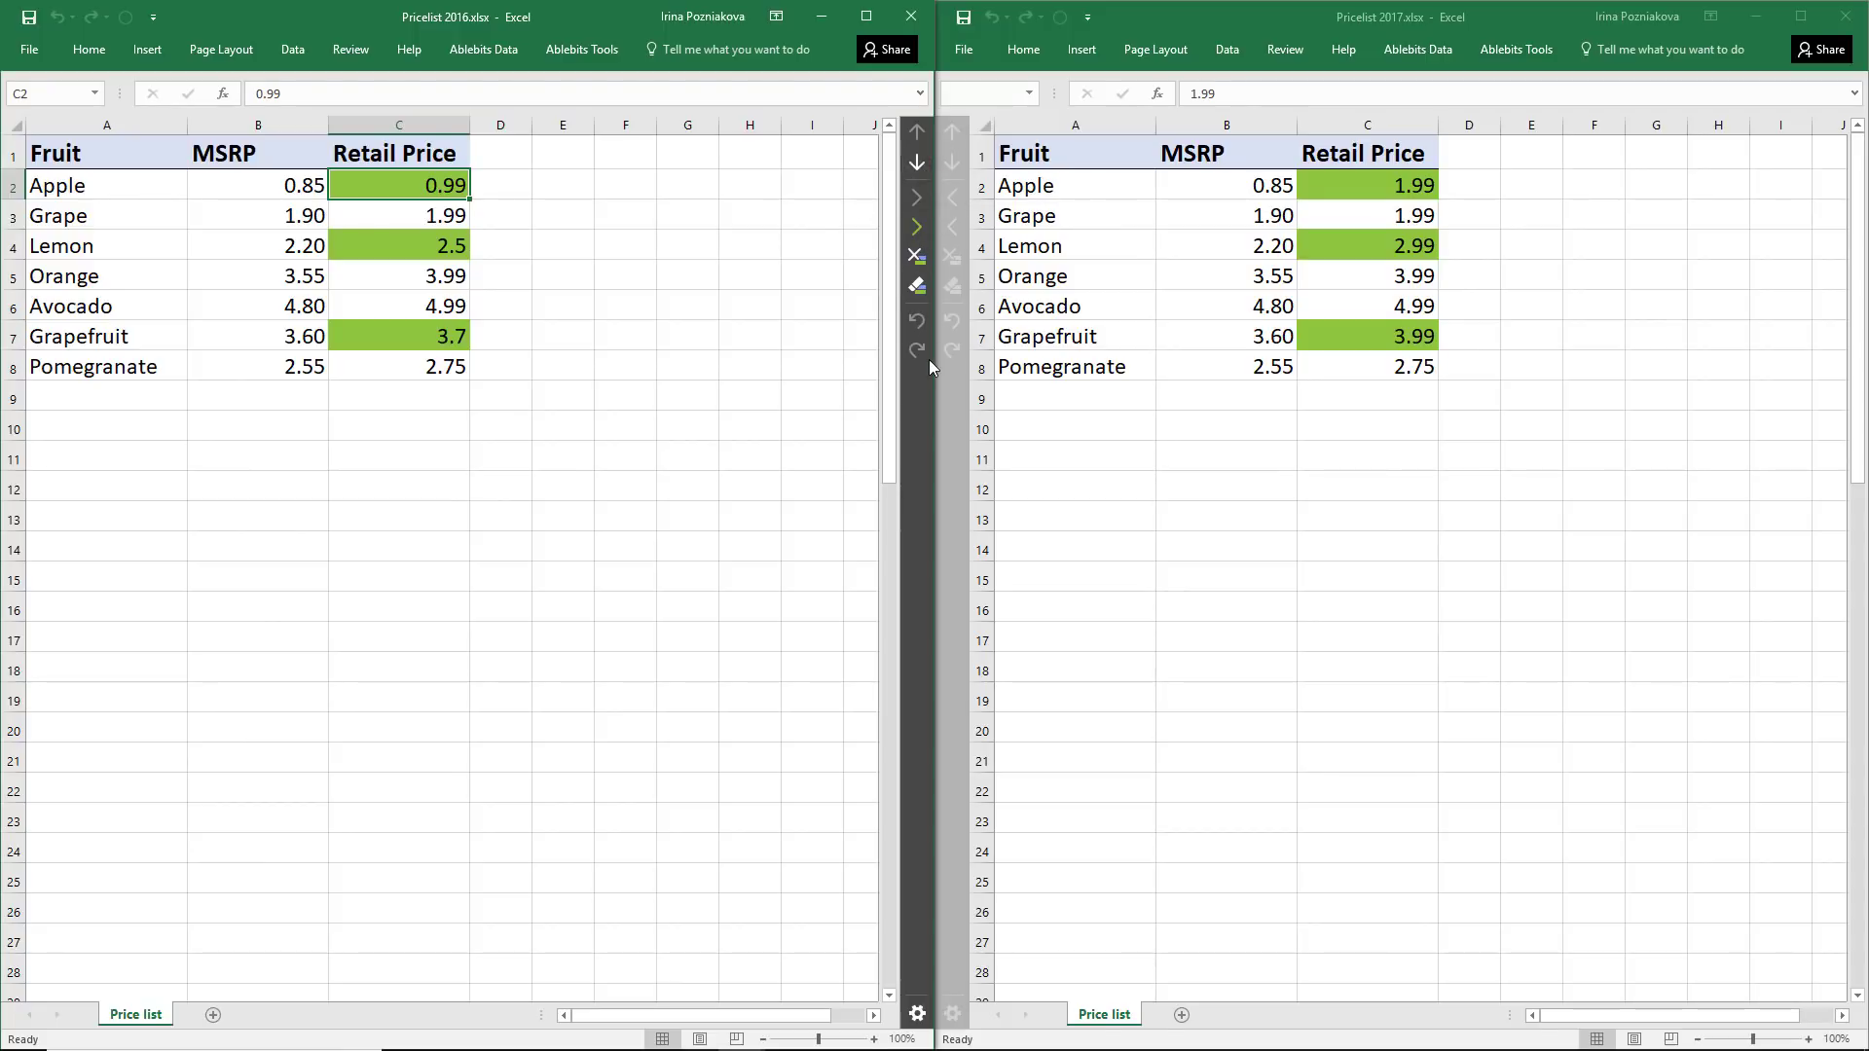
# Step forward through the Lemon and Grapefruit price differences and back to Apple, twice
pyautogui.click(916, 163)
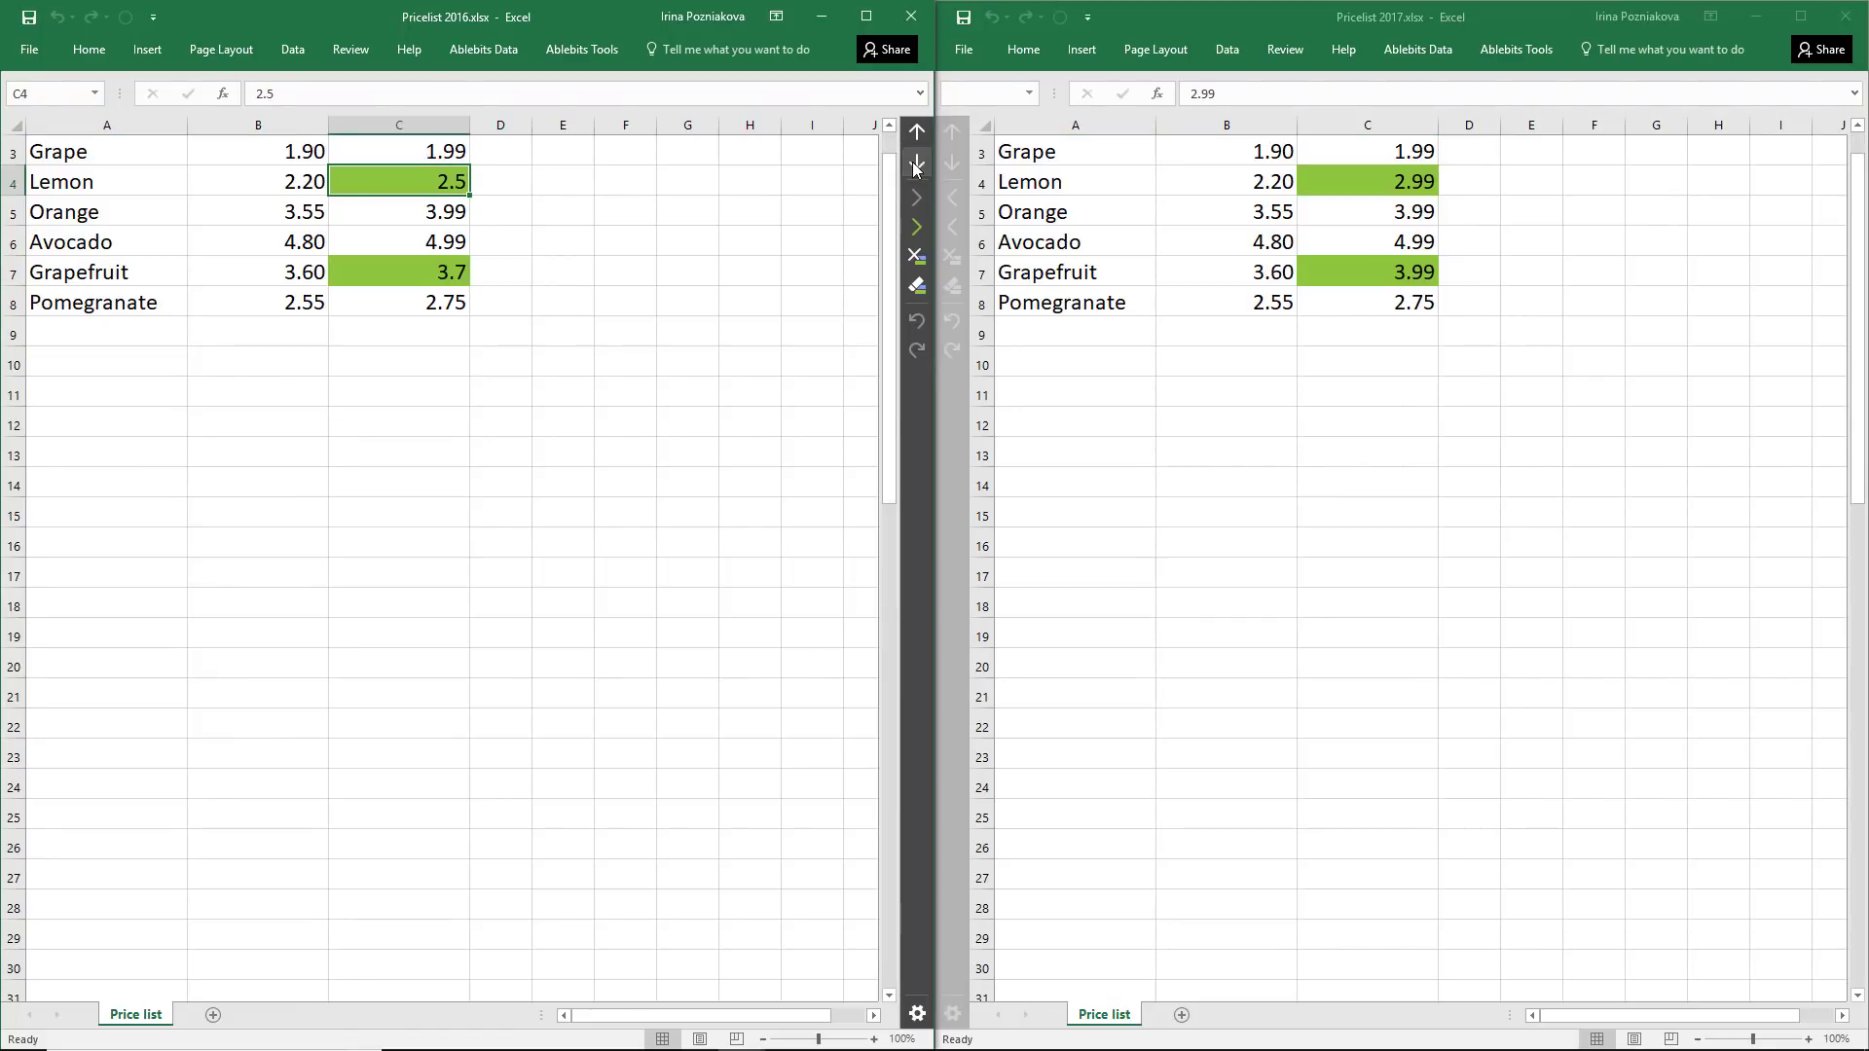
pyautogui.click(916, 163)
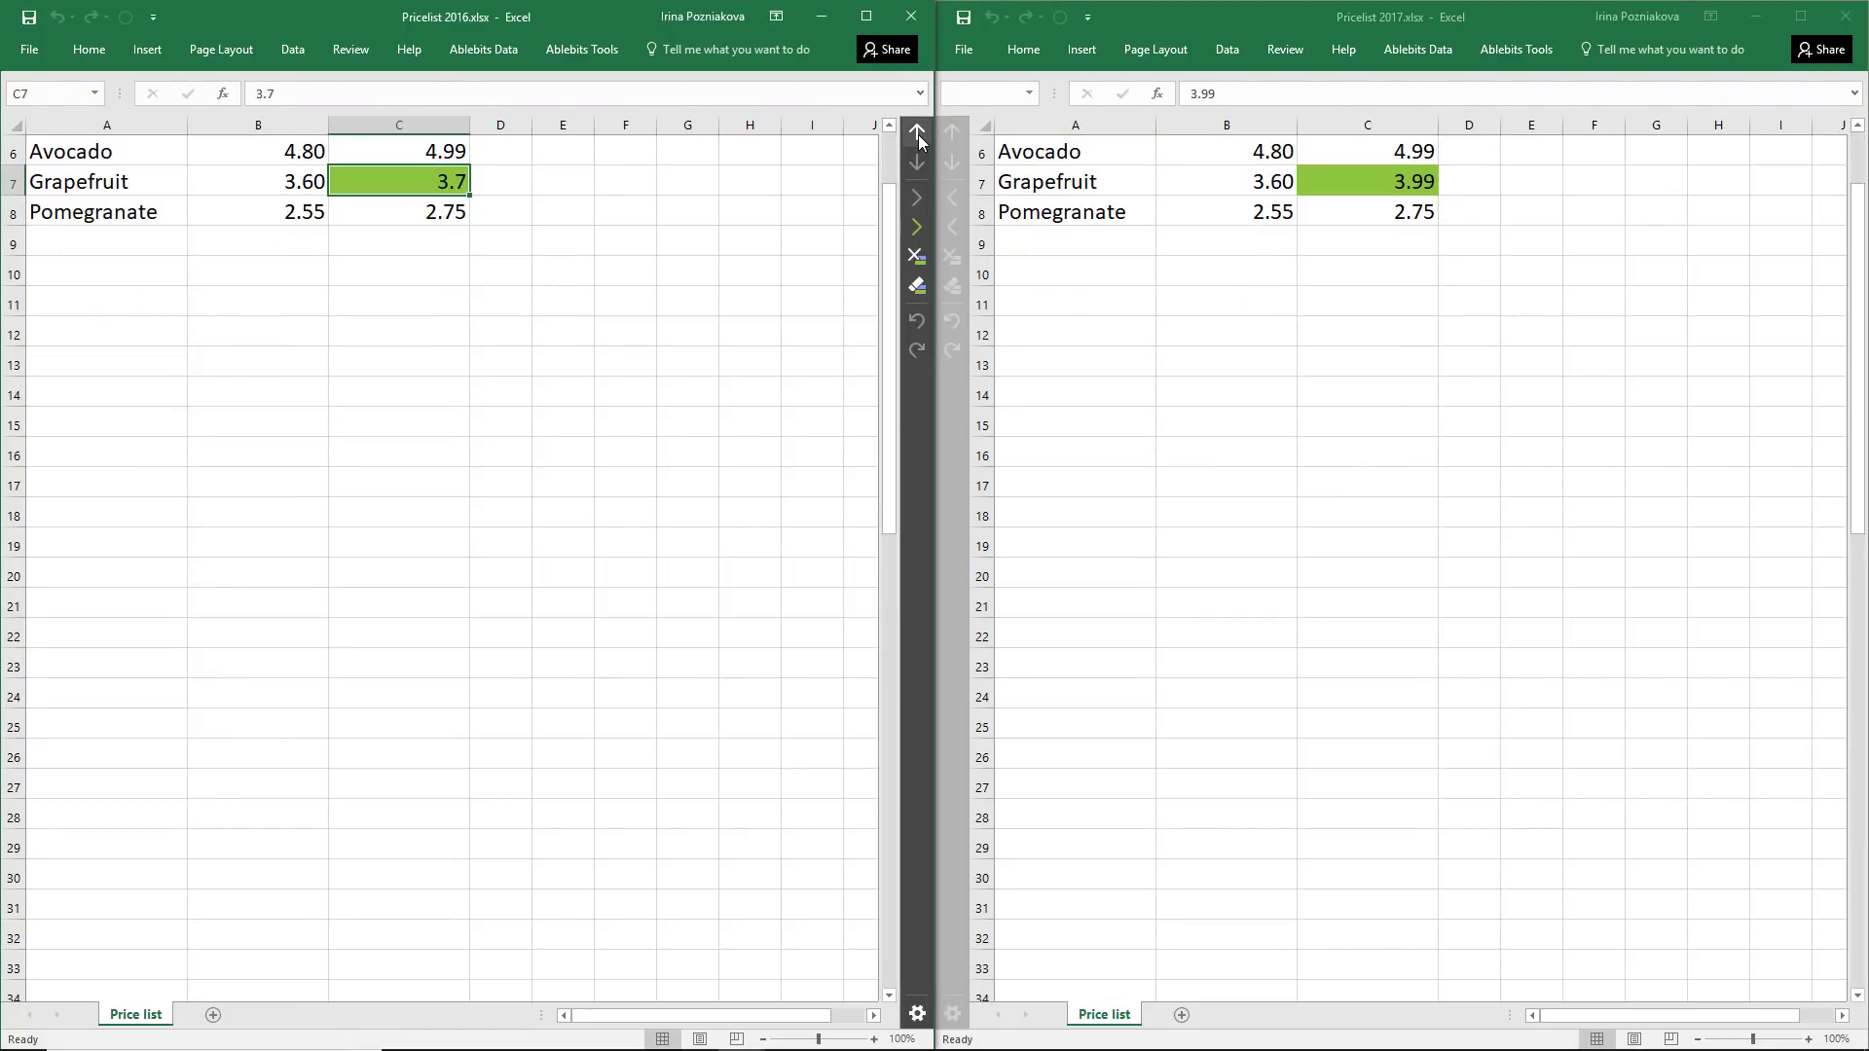
pyautogui.click(919, 134)
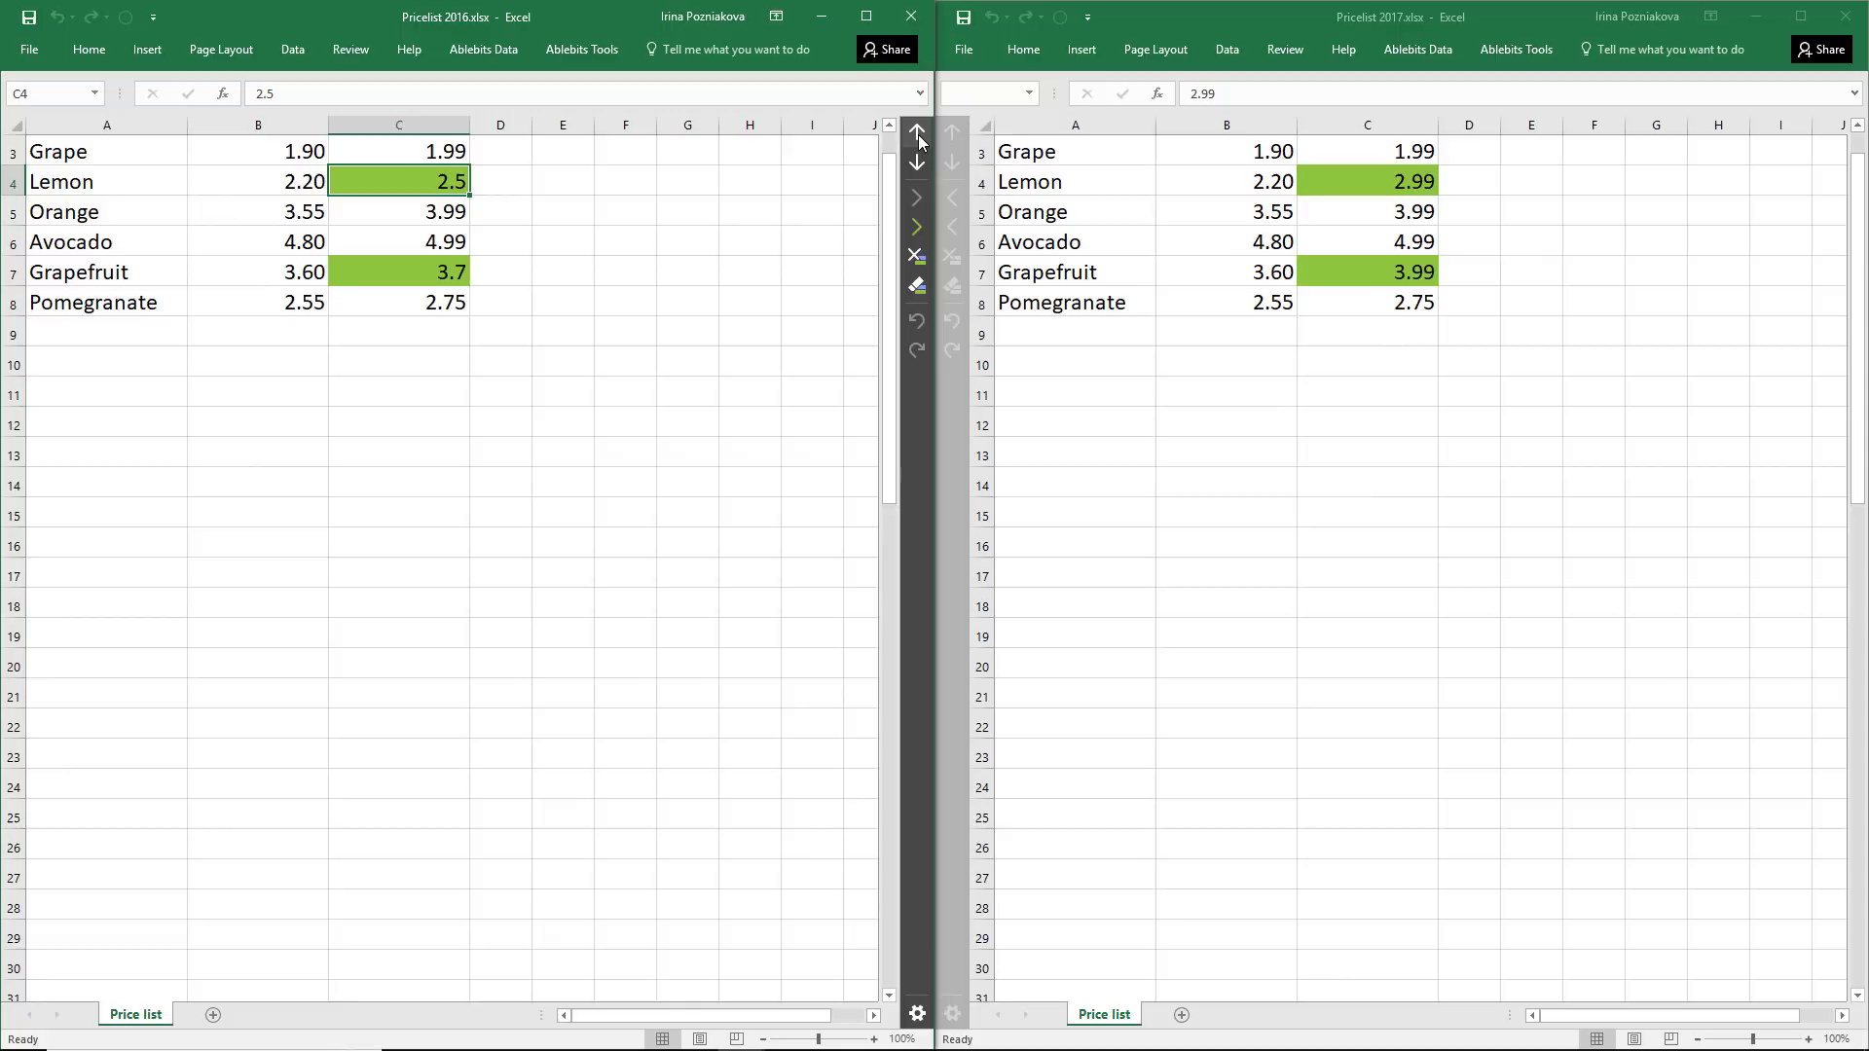
pyautogui.click(919, 135)
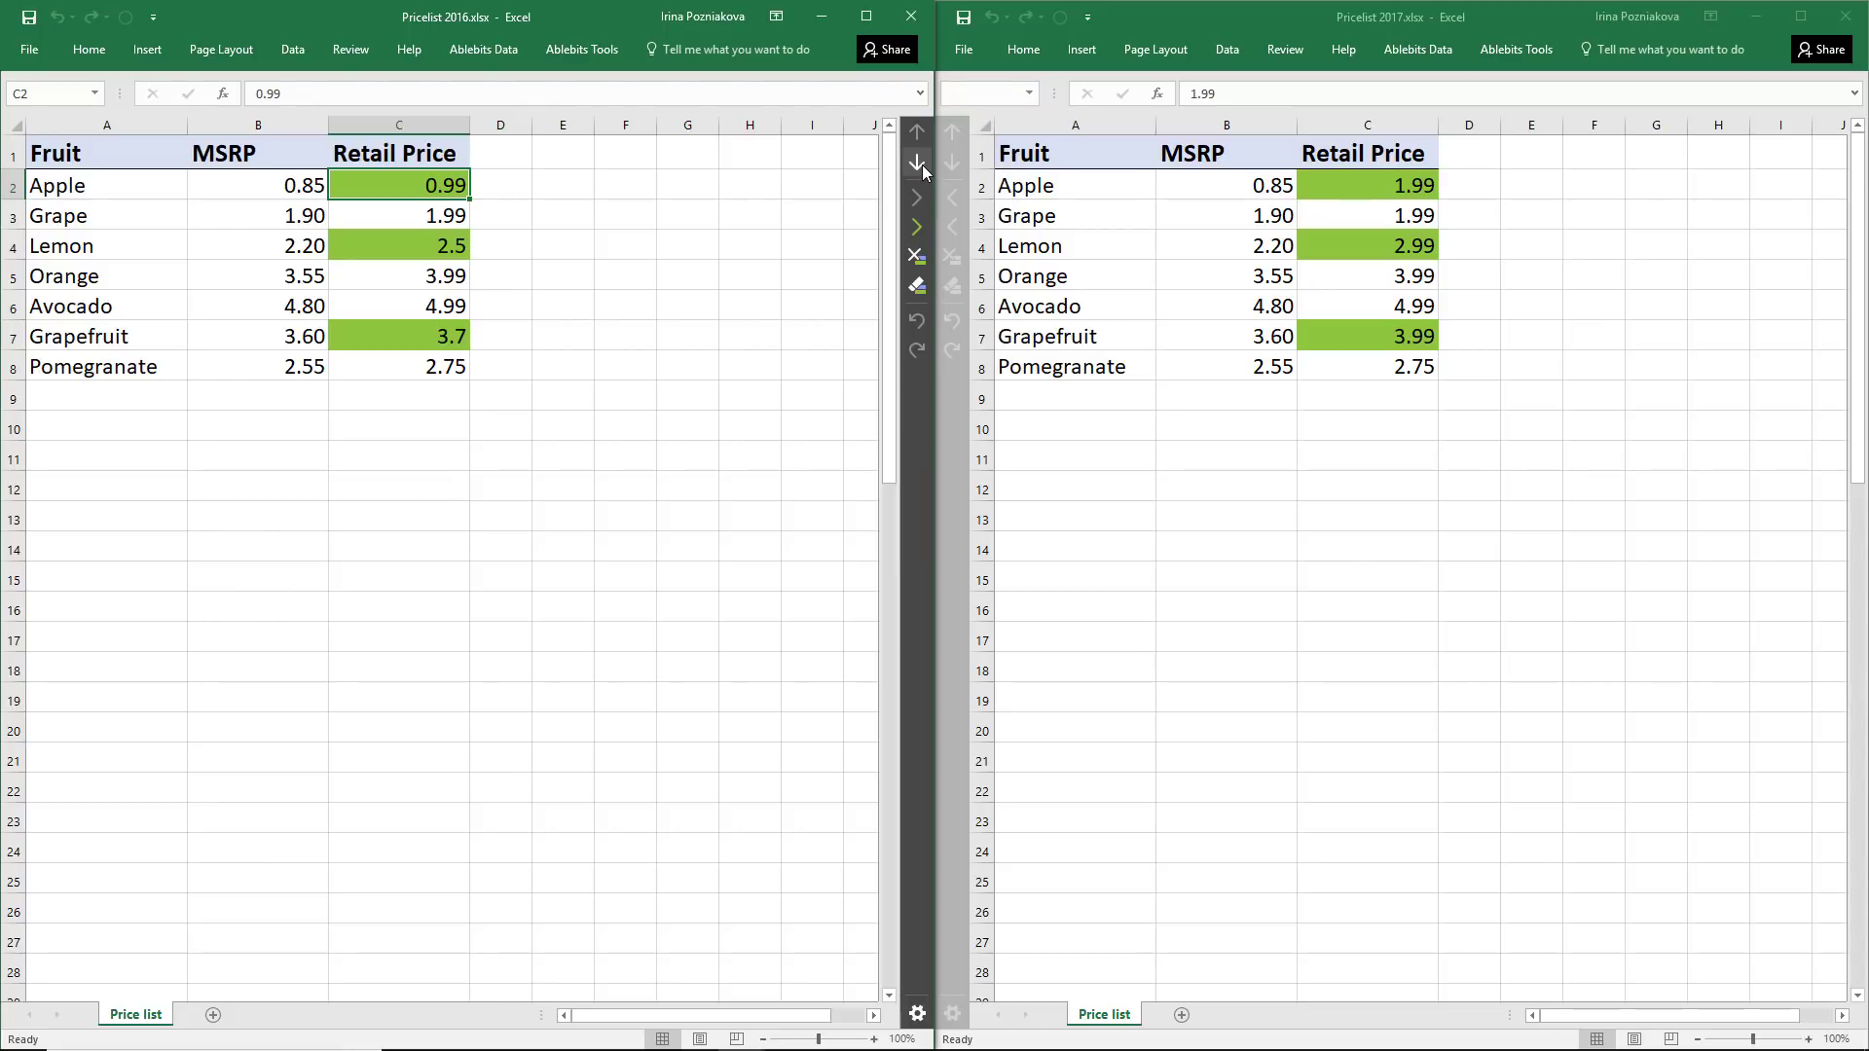
pyautogui.click(922, 164)
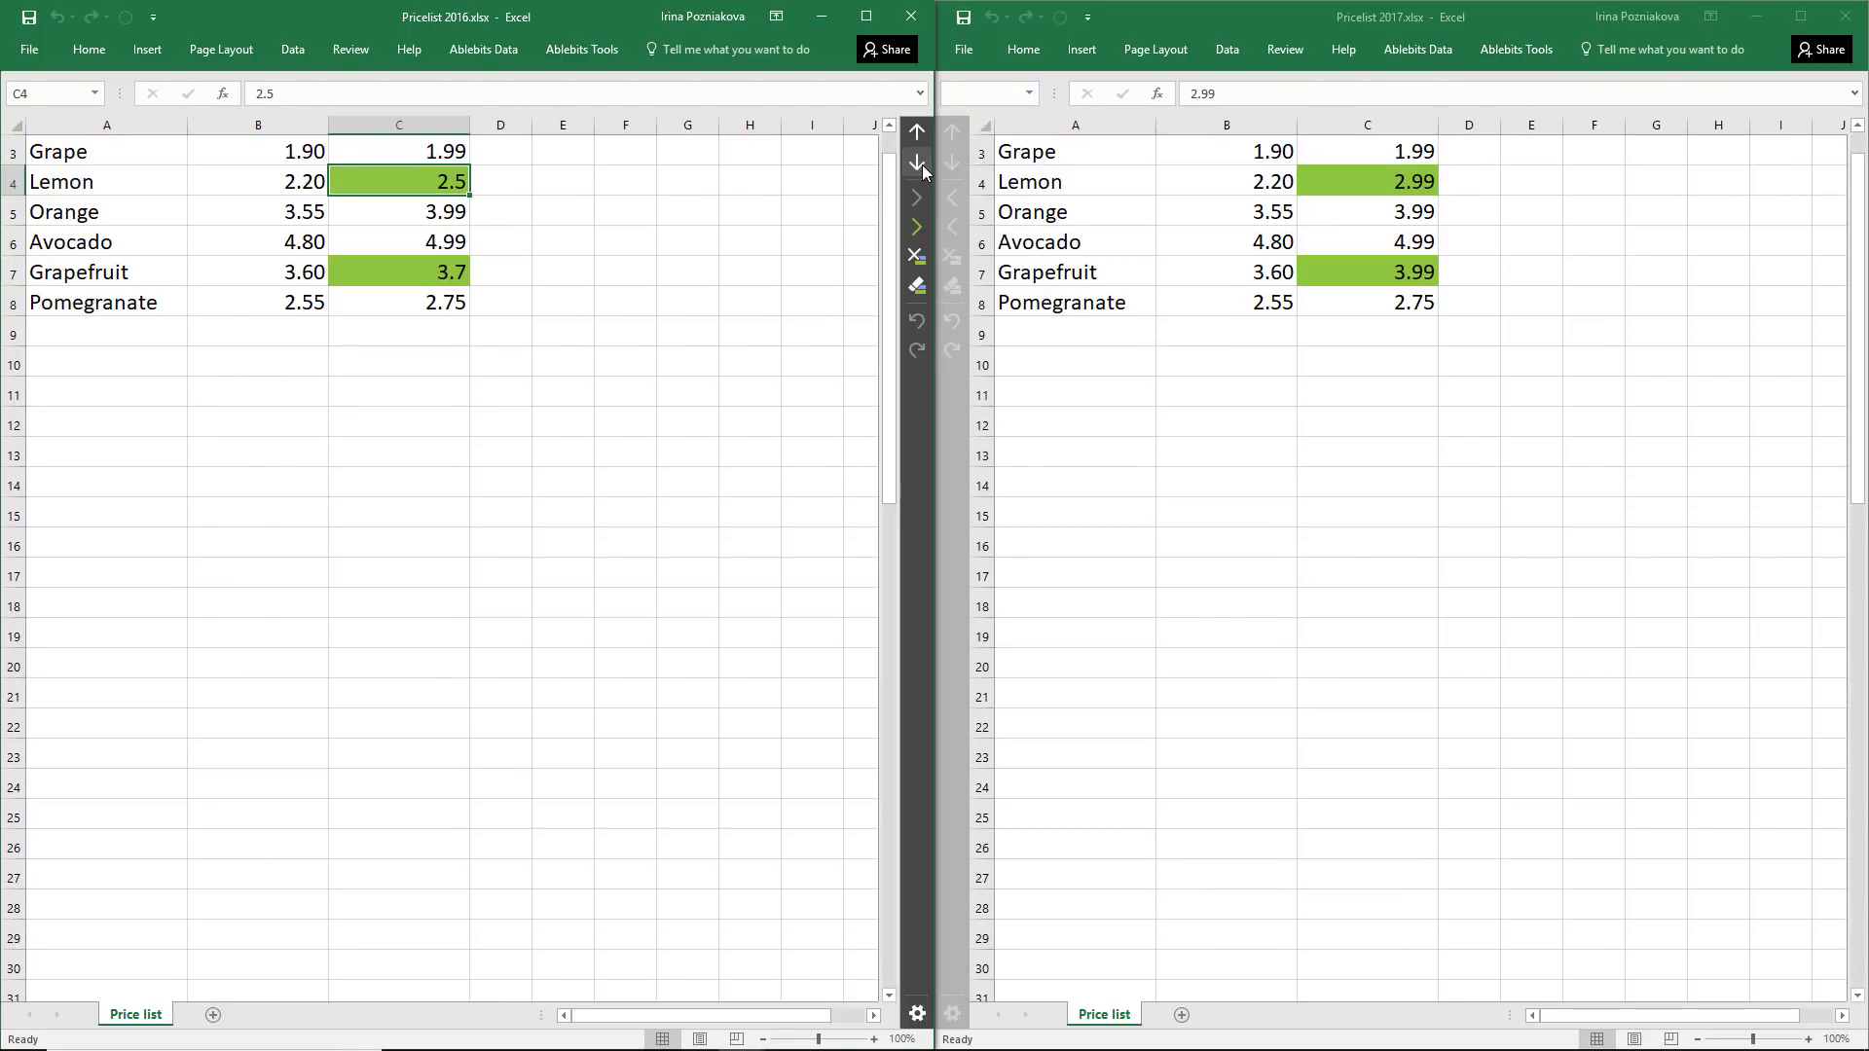
pyautogui.click(921, 165)
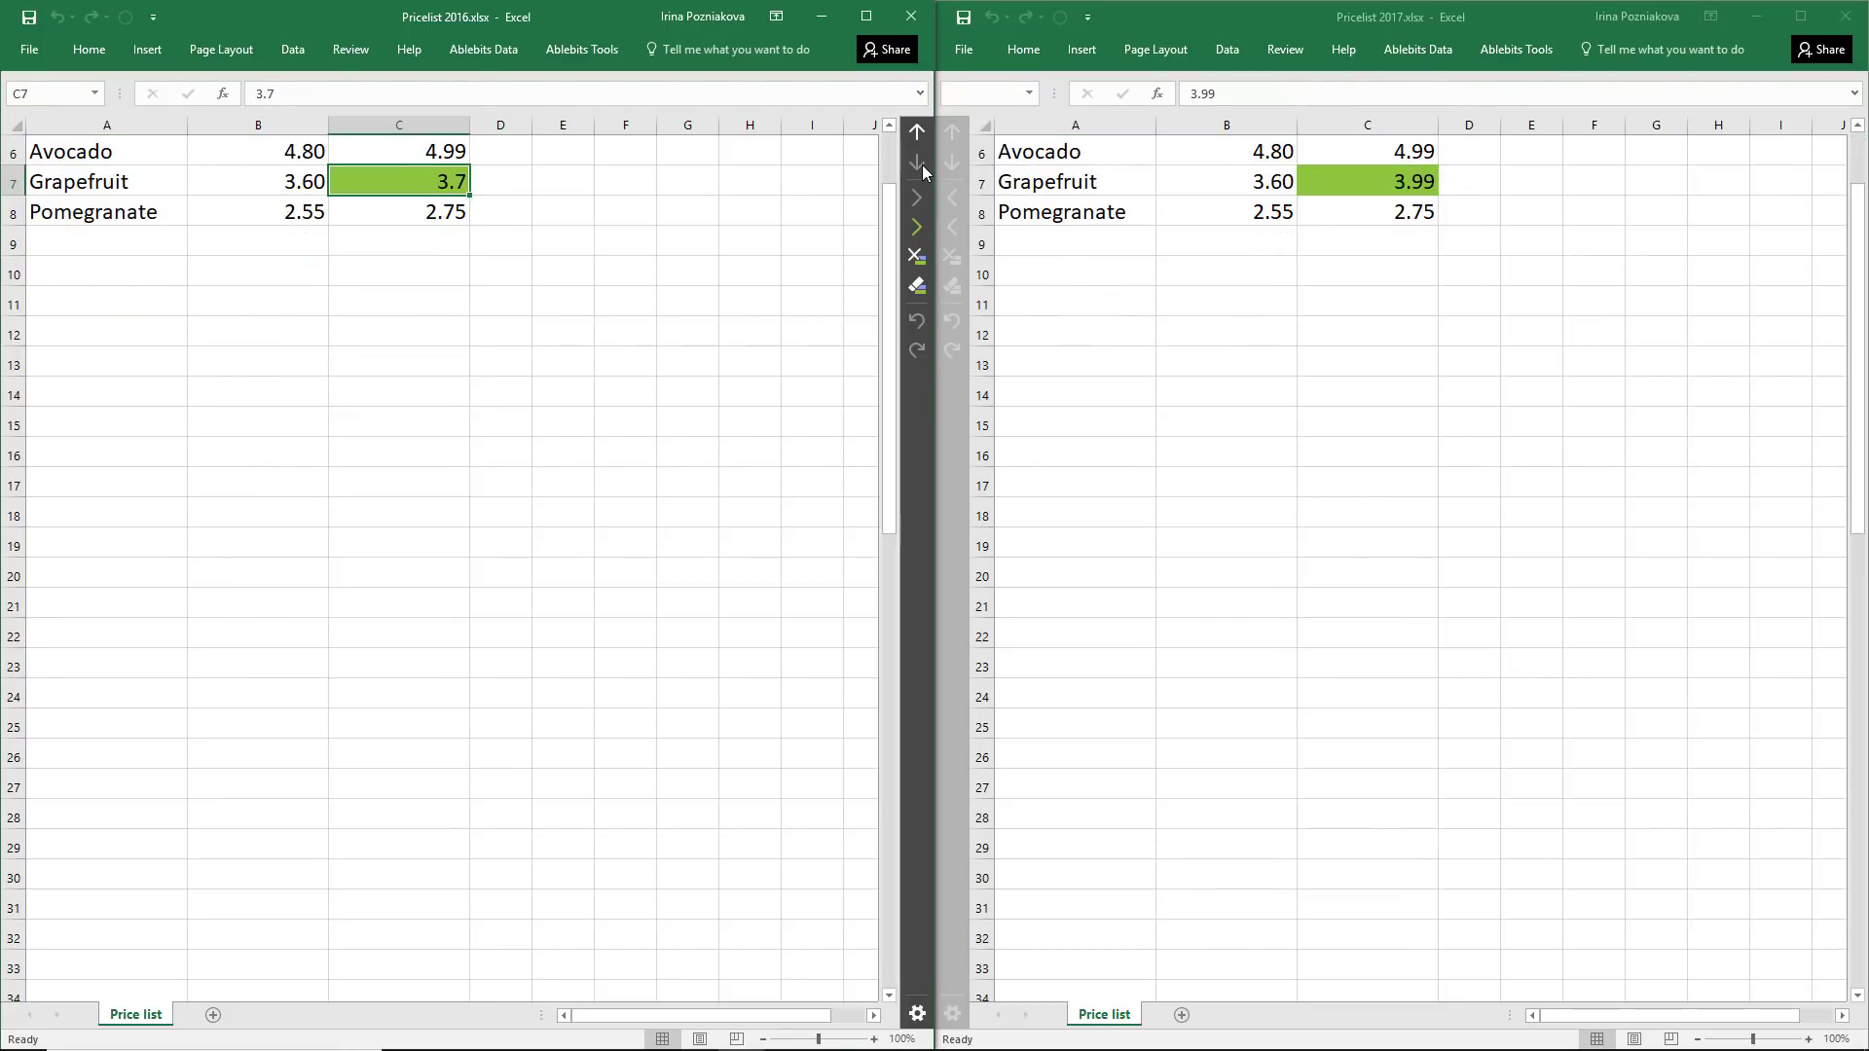
pyautogui.click(915, 134)
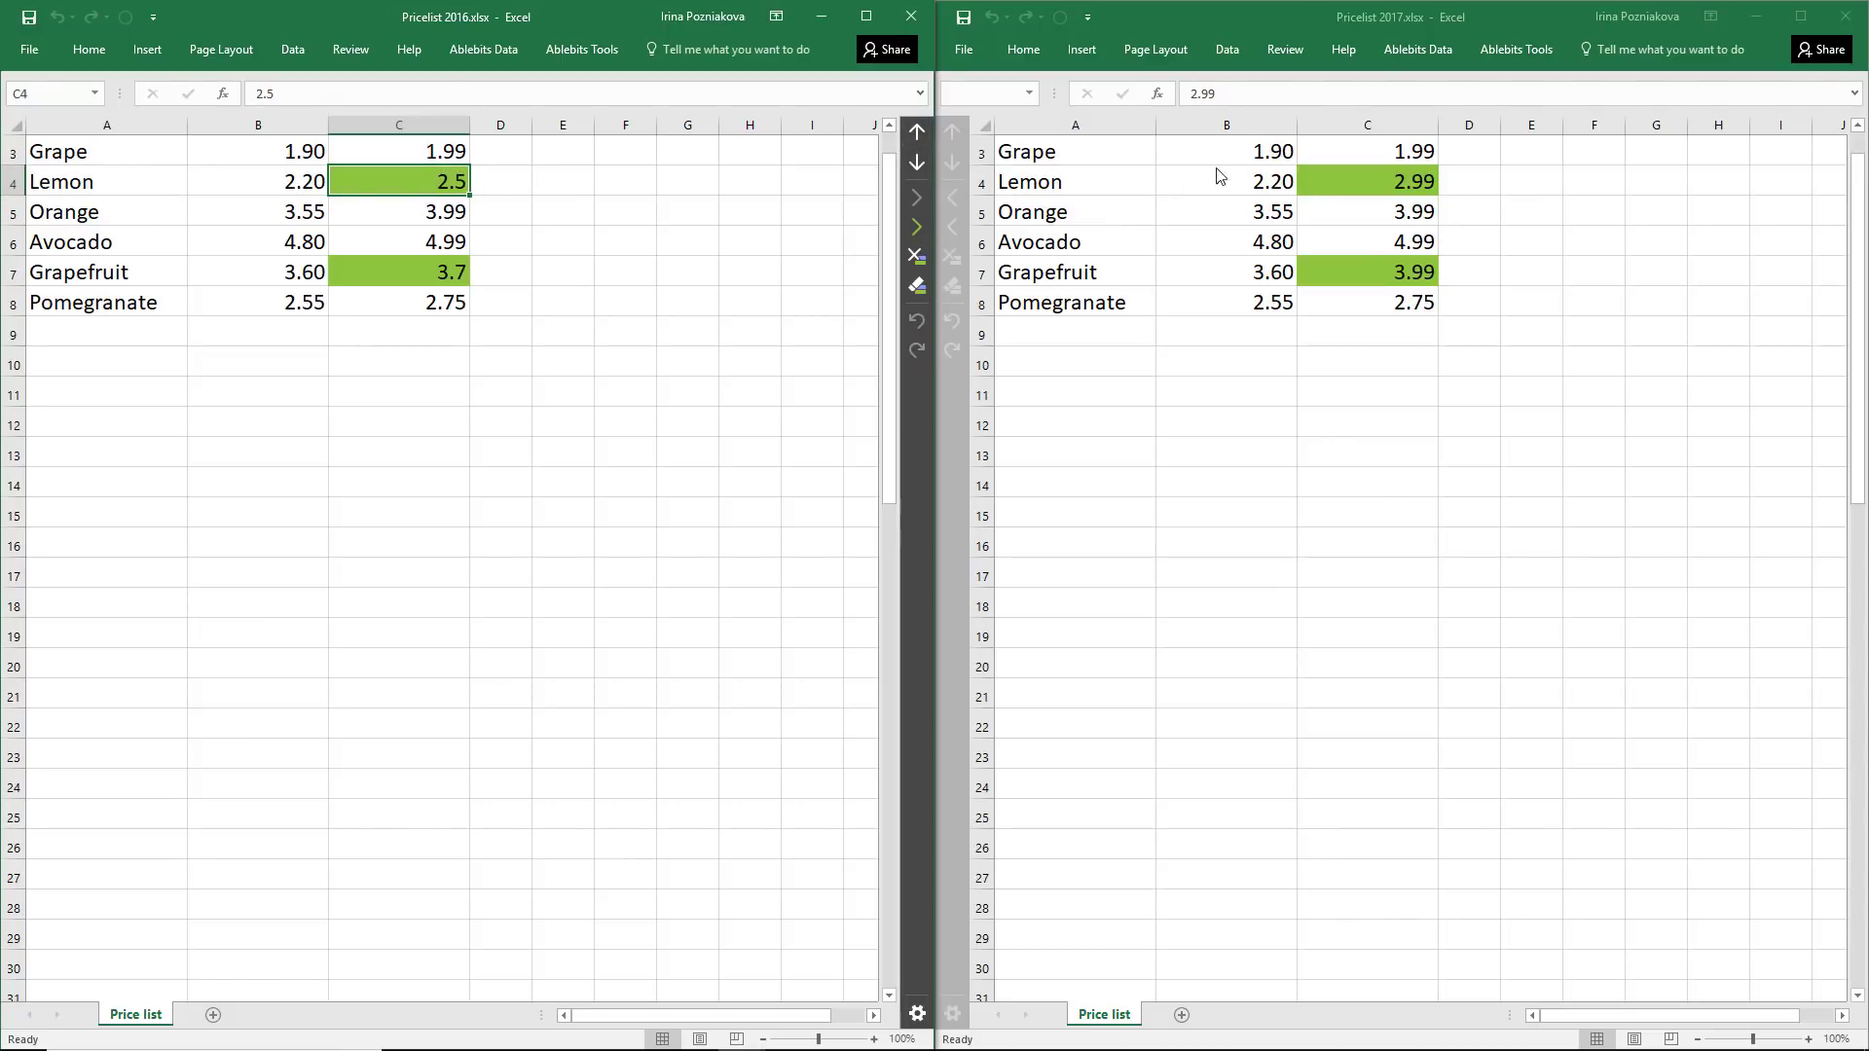
pyautogui.click(909, 132)
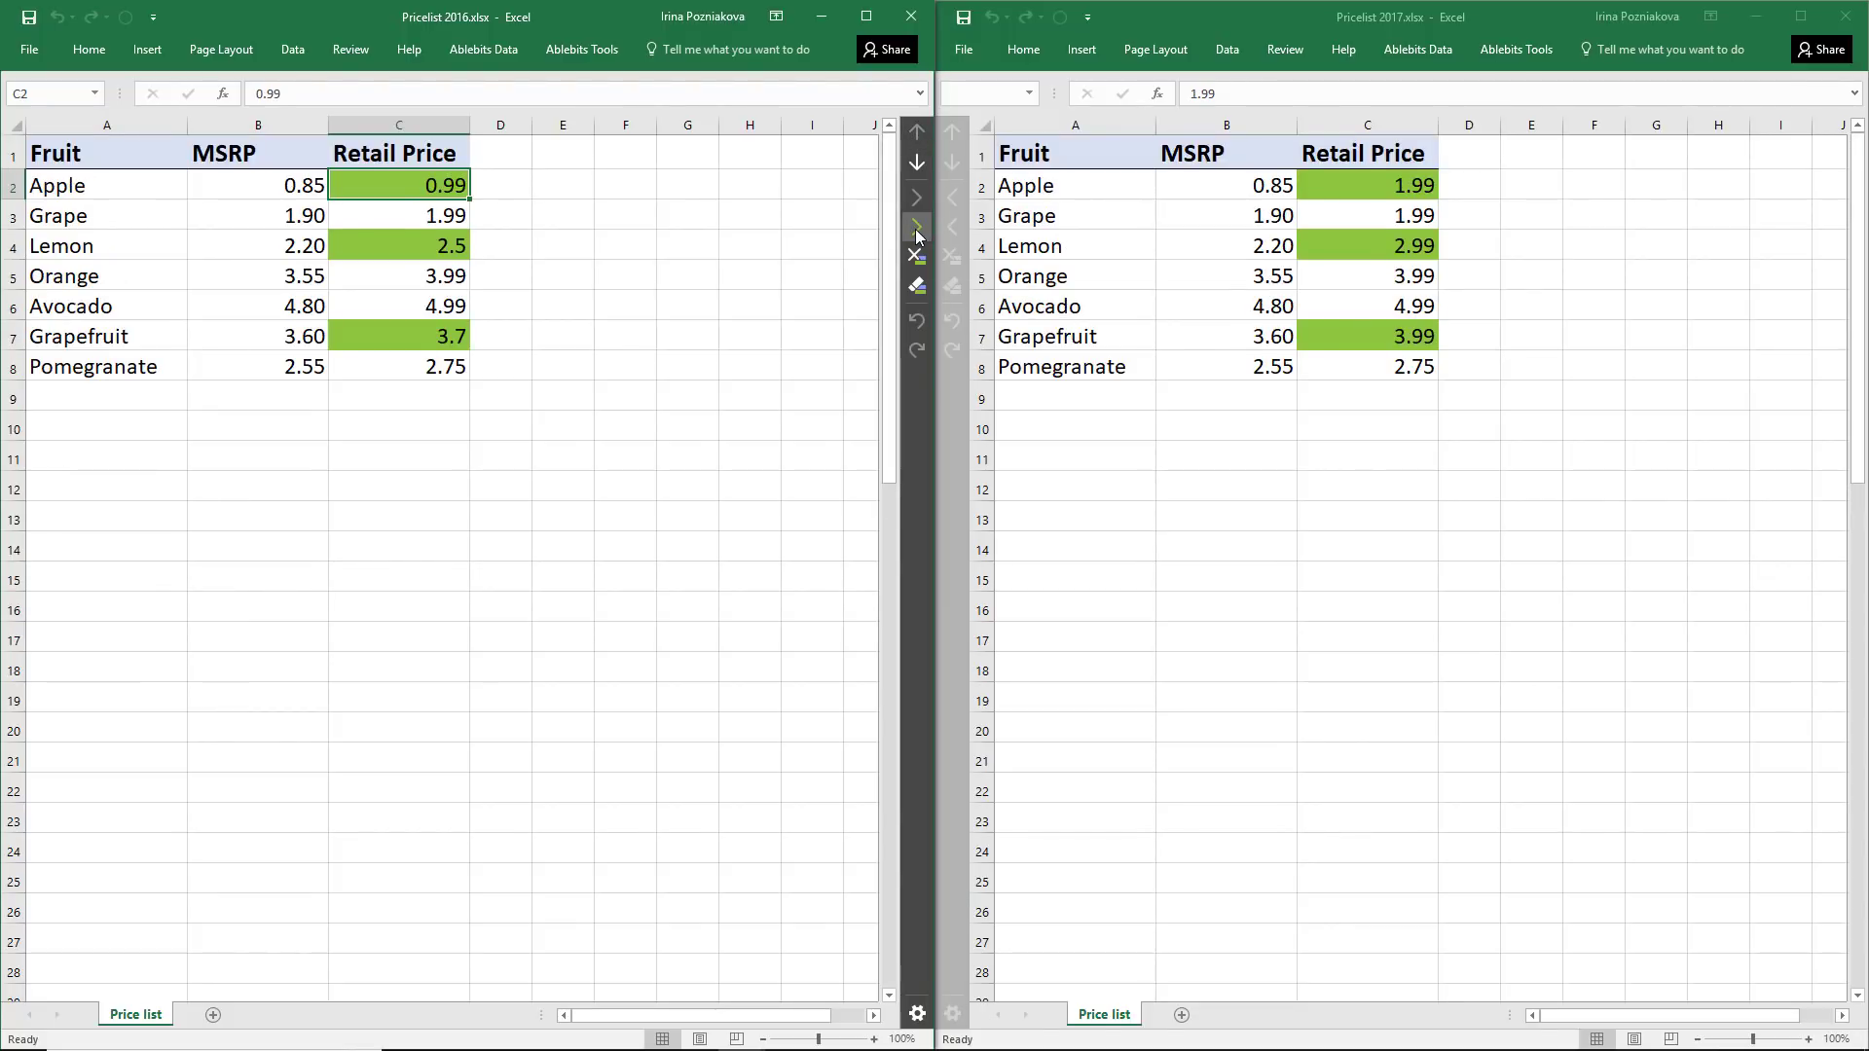
# Push Apple's 0.99 price to the 2017 sheet and dismiss the C4:C7 differences unchanged
pyautogui.click(916, 230)
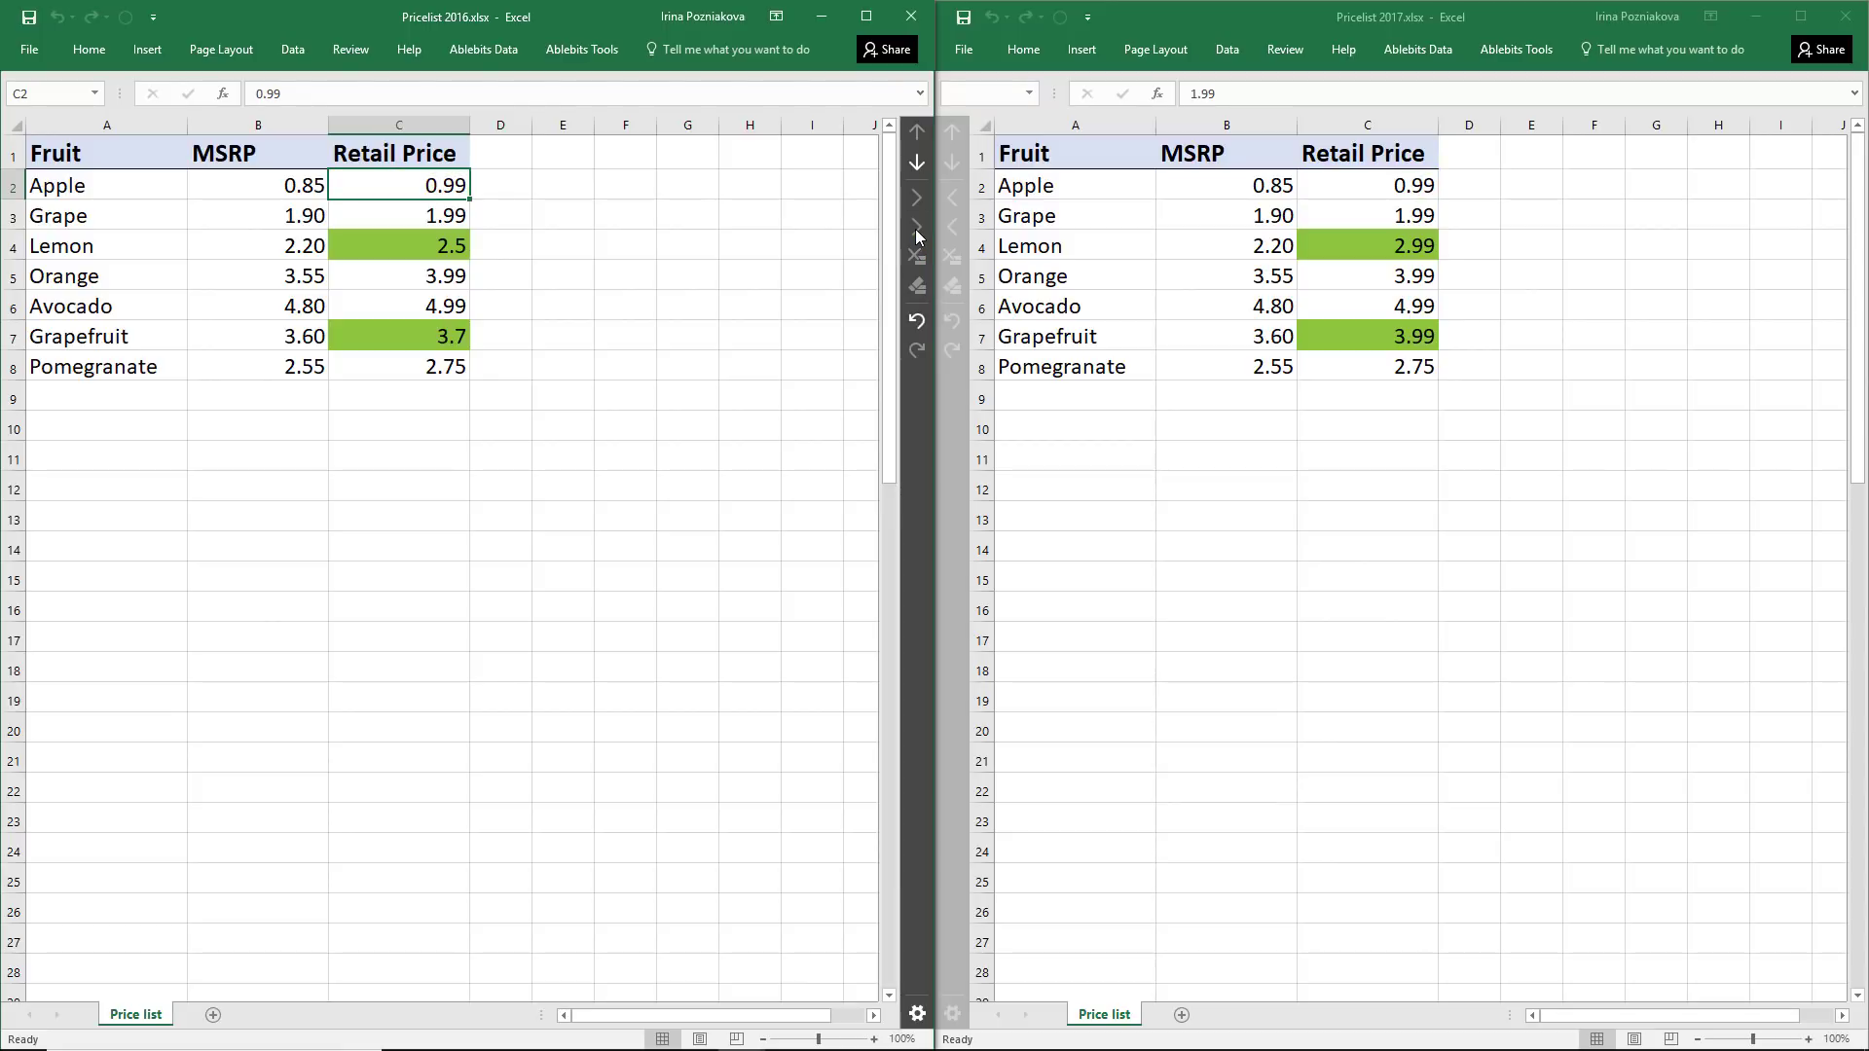
pyautogui.click(1321, 230)
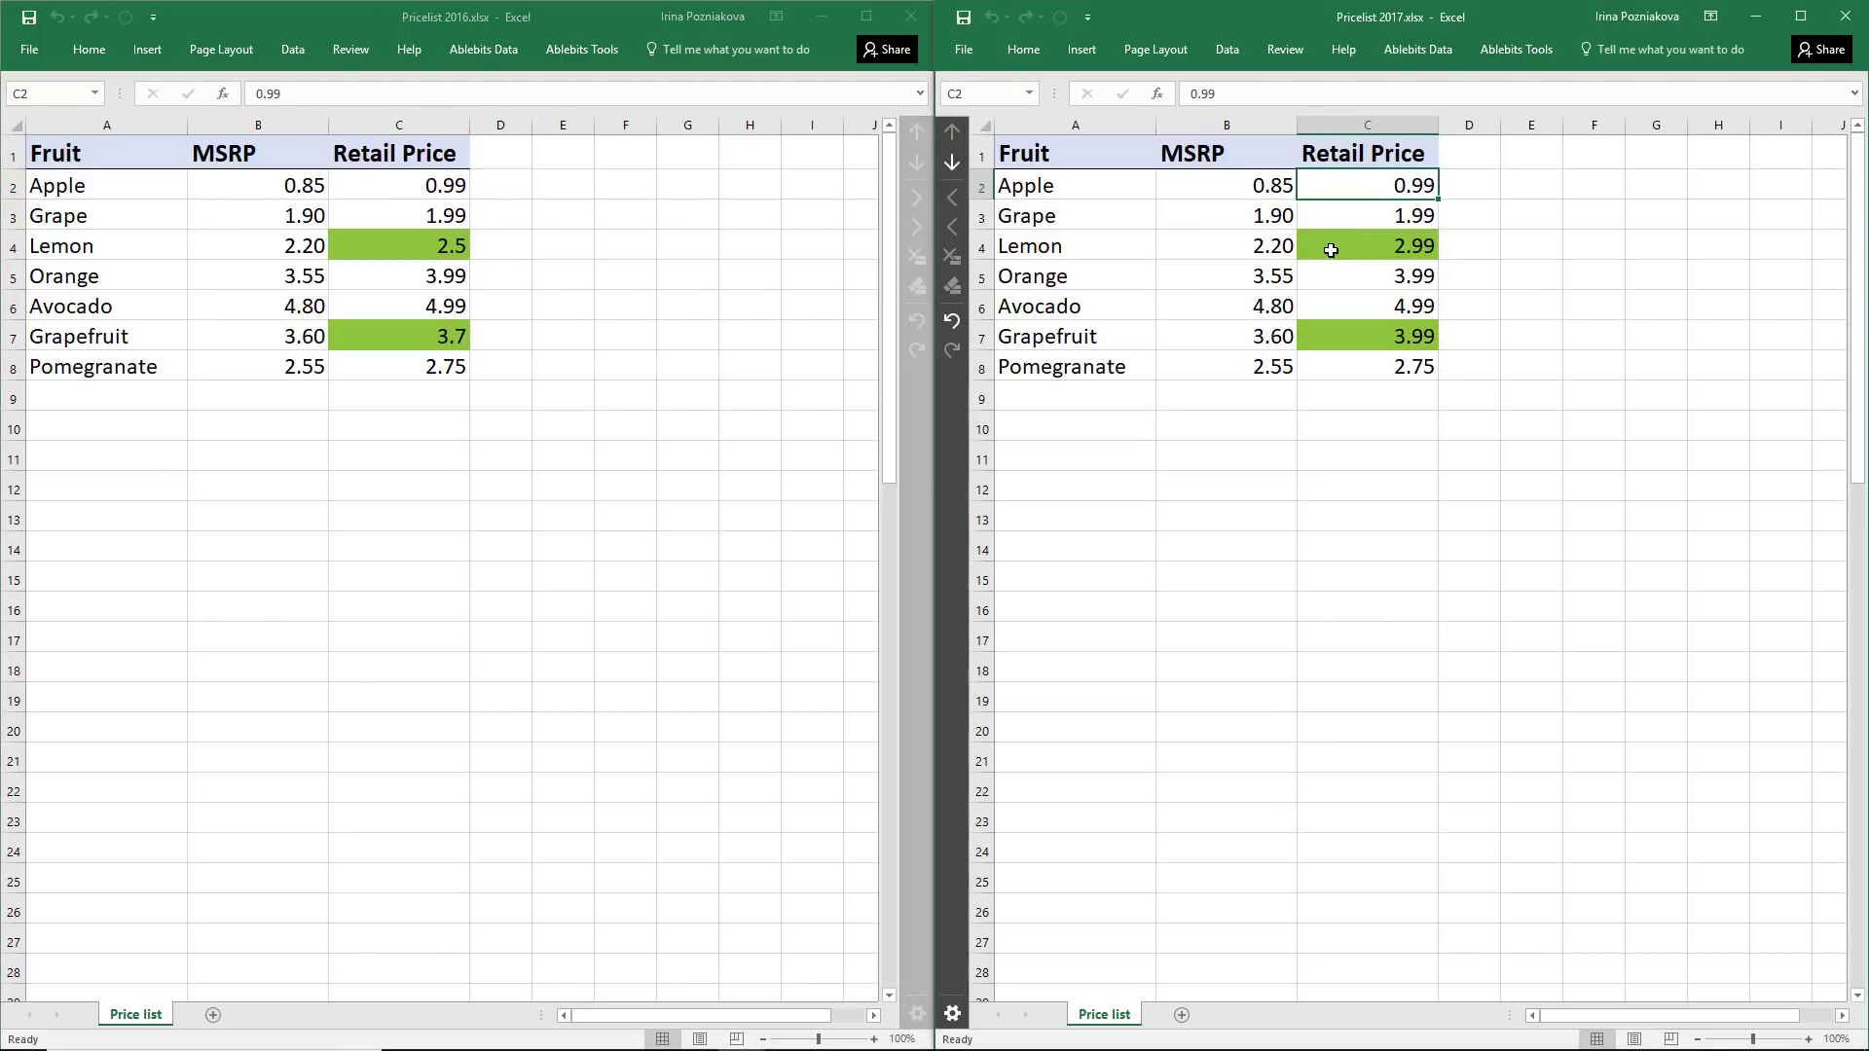
pyautogui.moveTo(1330, 251); pyautogui.dragTo(1340, 334)
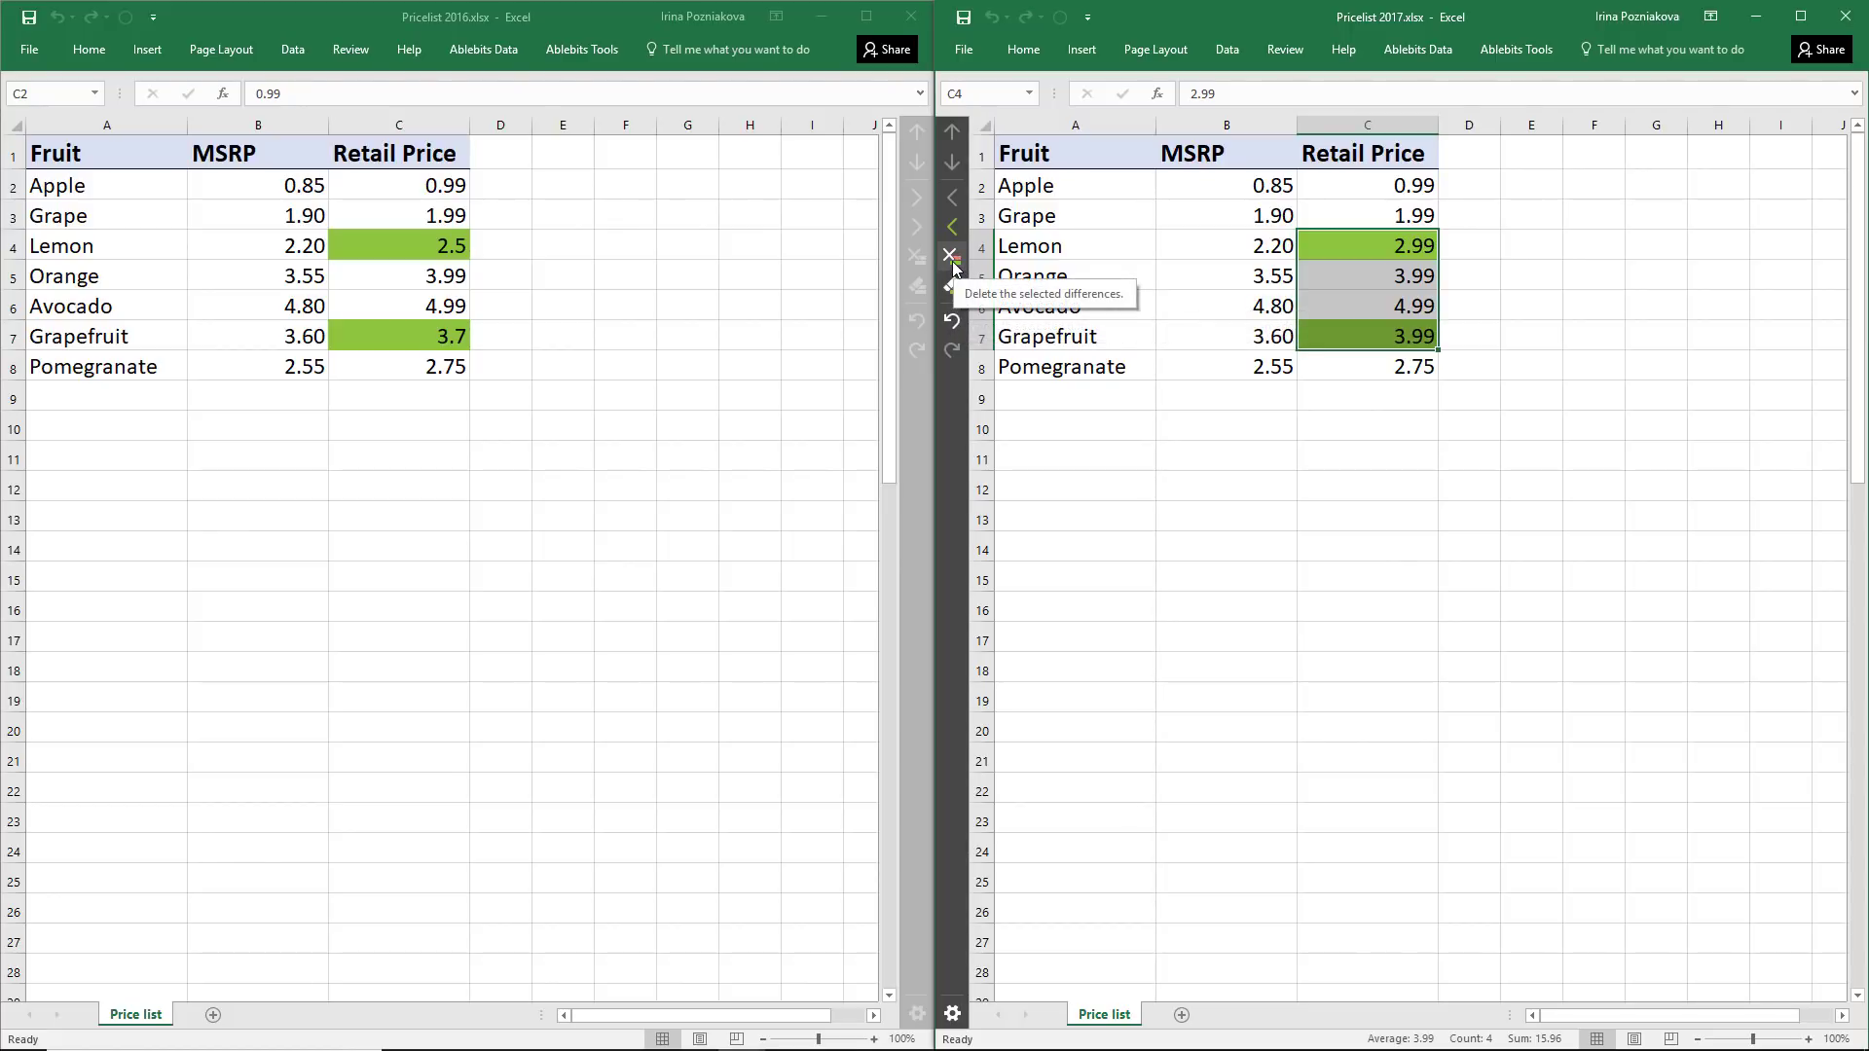
pyautogui.click(953, 265)
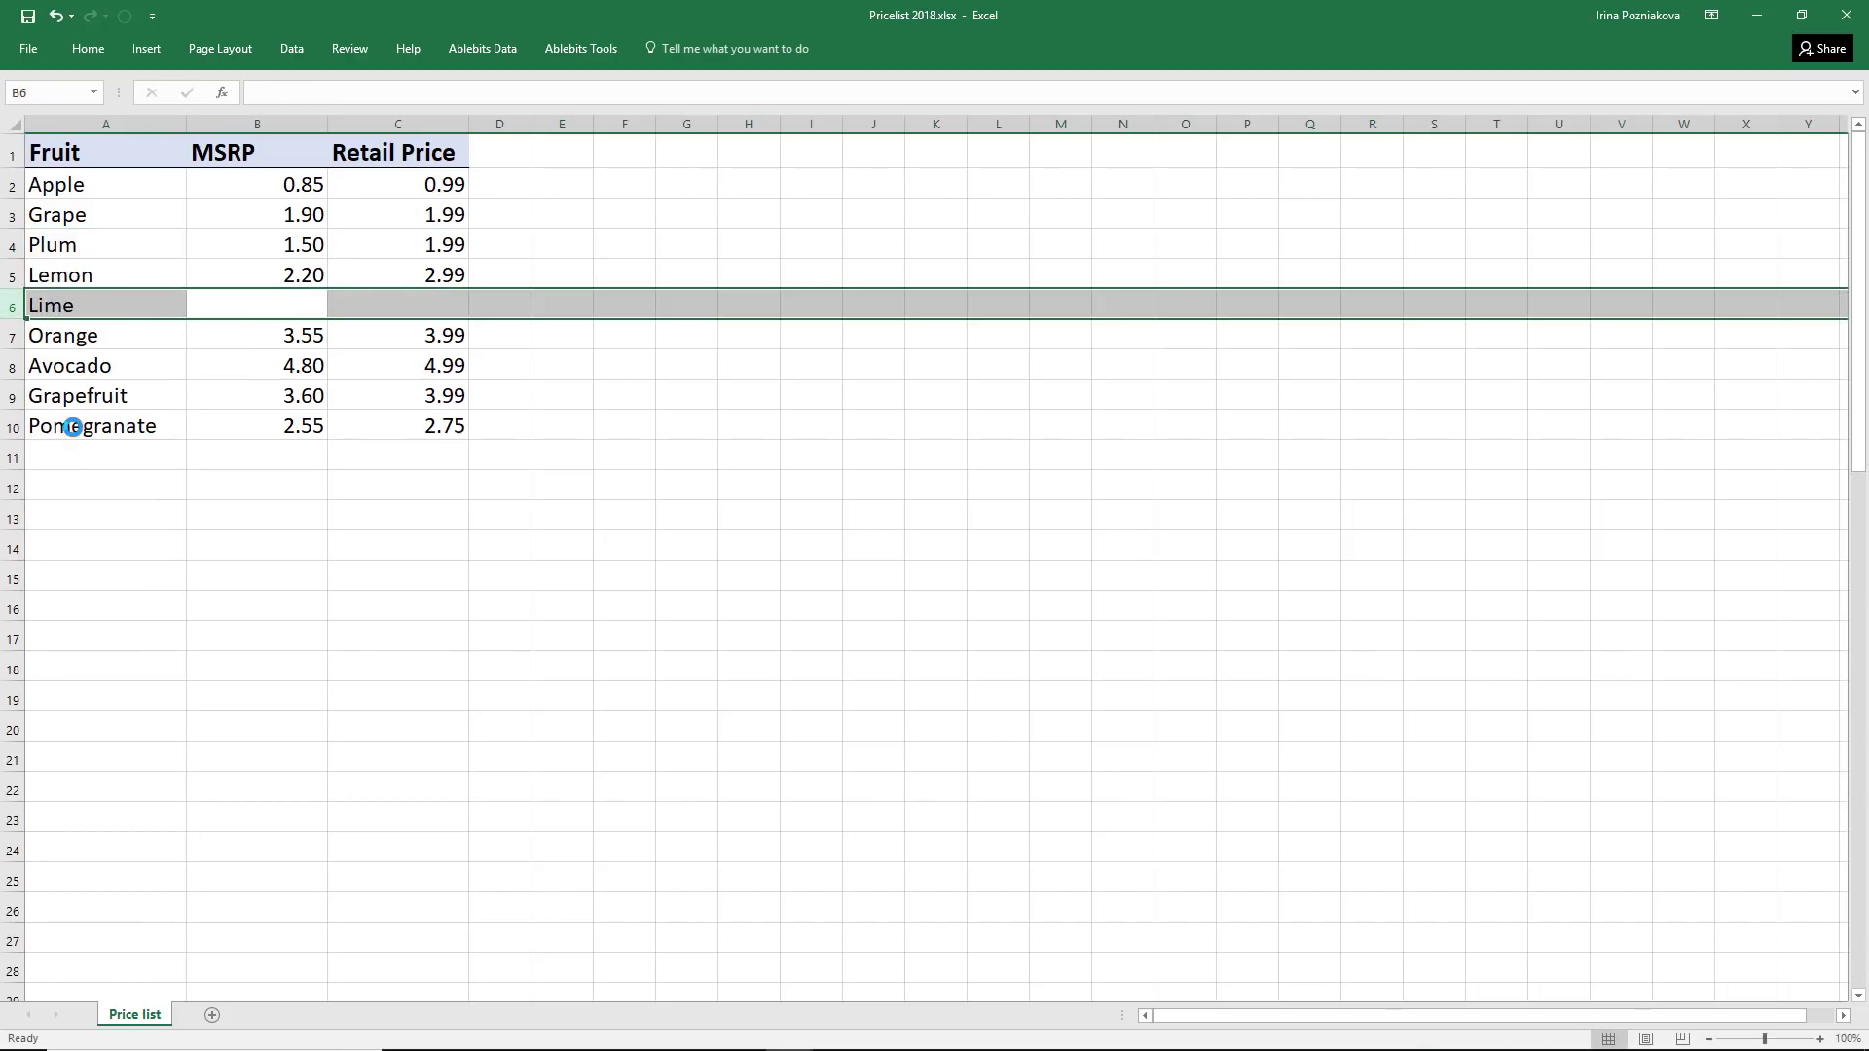
pyautogui.write('3.5')
# Add a Lime row with MSRP 3.50 and a Fig row below Pomegranate in the 2018 list
pyautogui.press('Tab')
pyautogui.write('4.29')
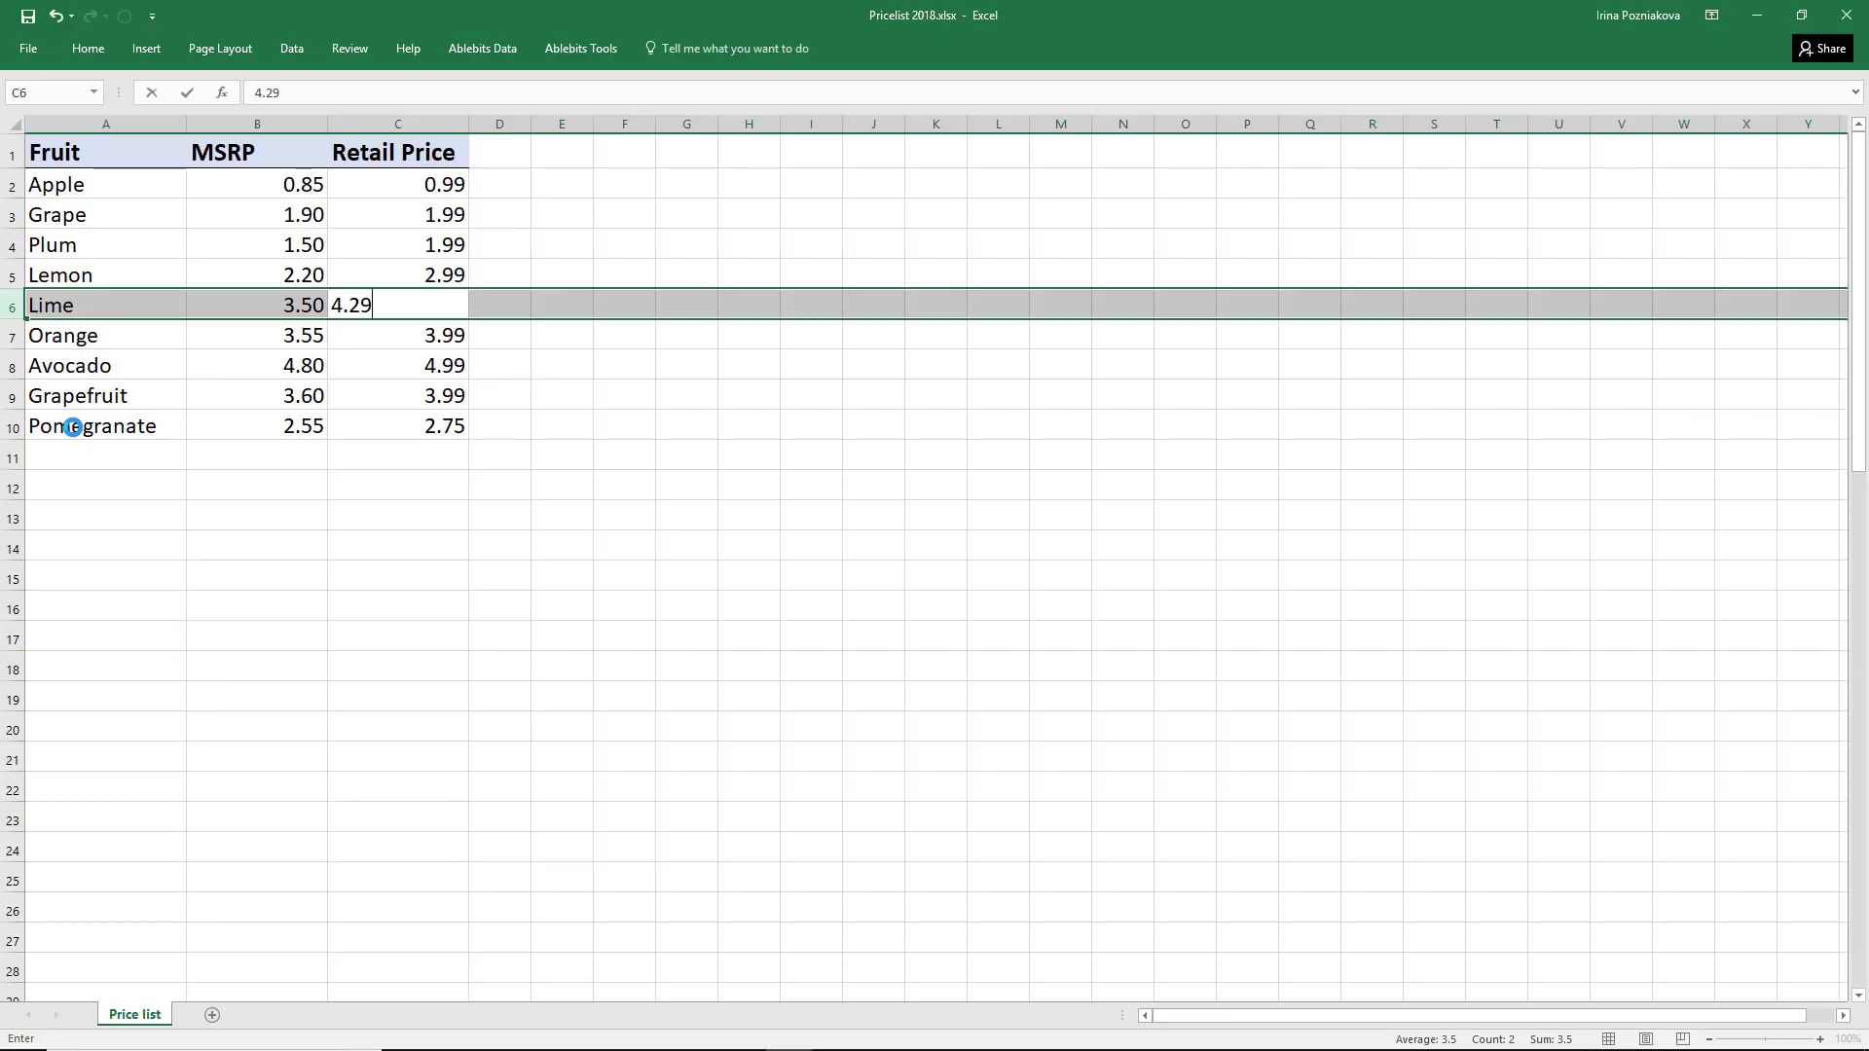
pyautogui.click(66, 459)
pyautogui.write('Fig')
pyautogui.press('Tab')
pyautogui.write('2.60')
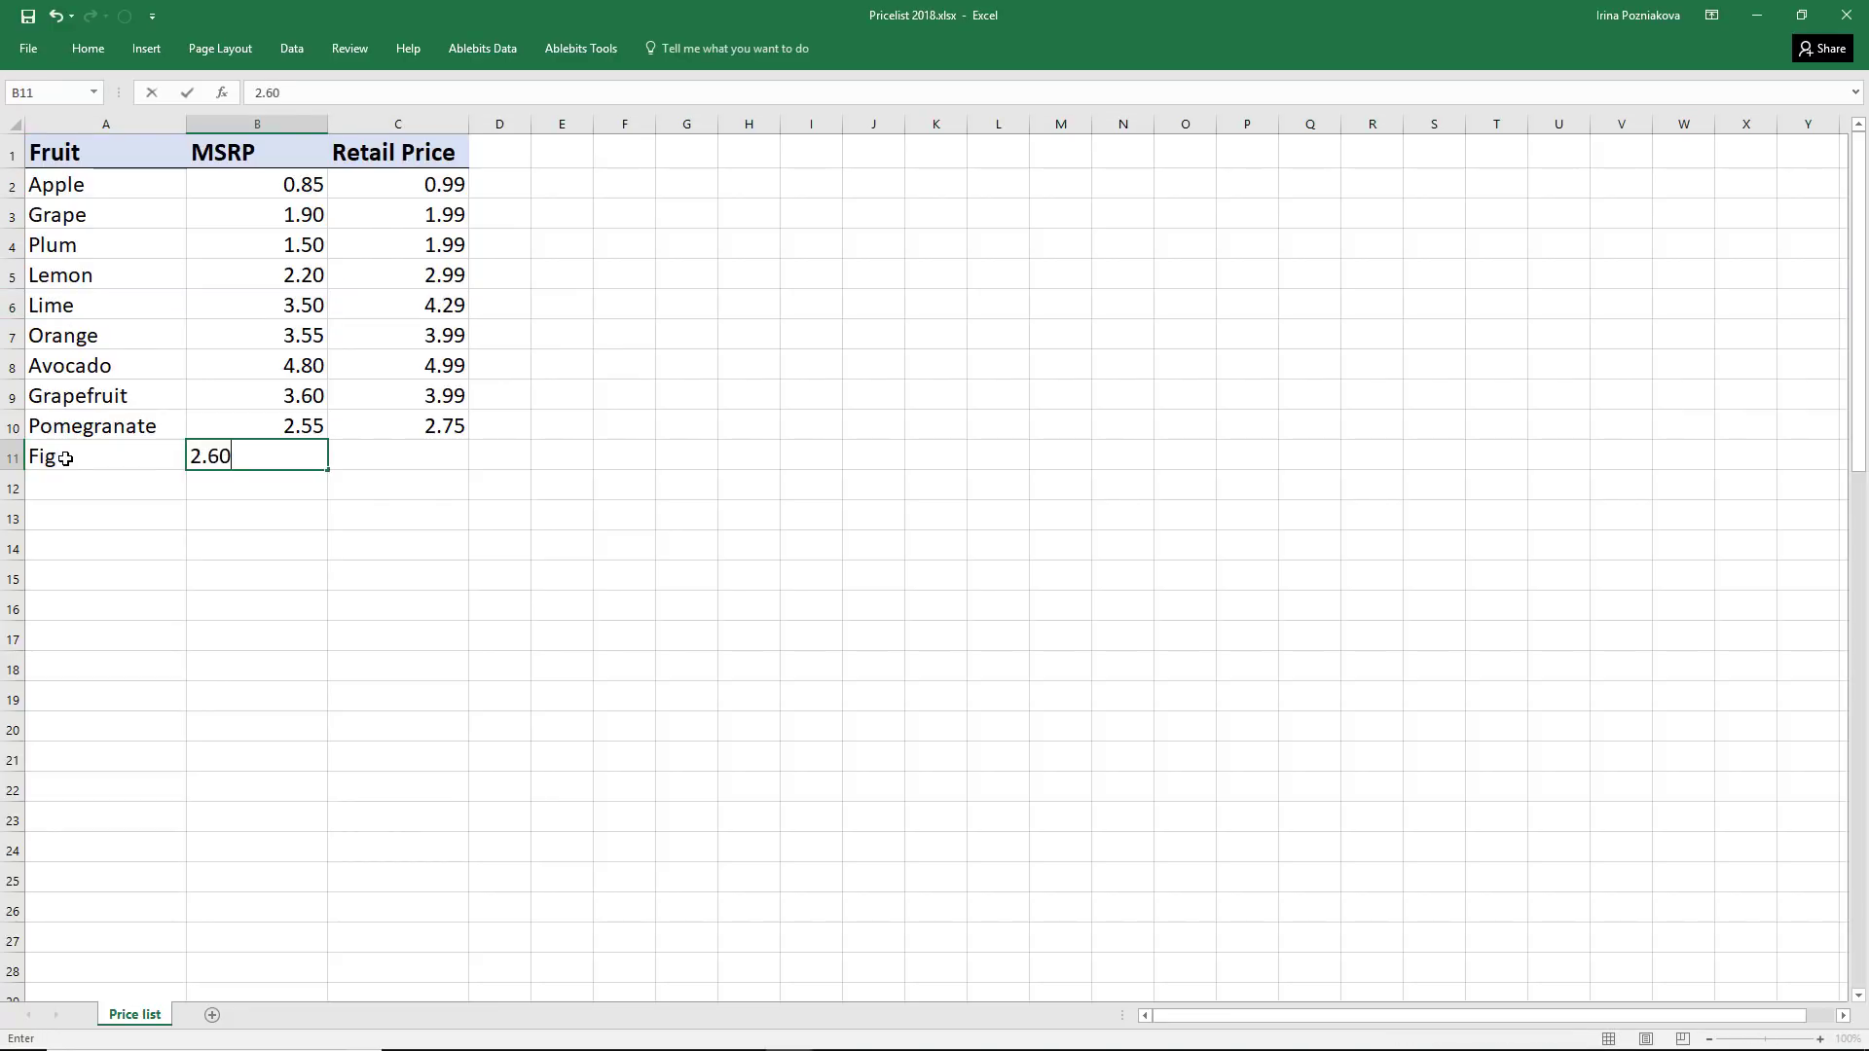
pyautogui.press('Tab')
pyautogui.write('2.99')
pyautogui.press('Return')
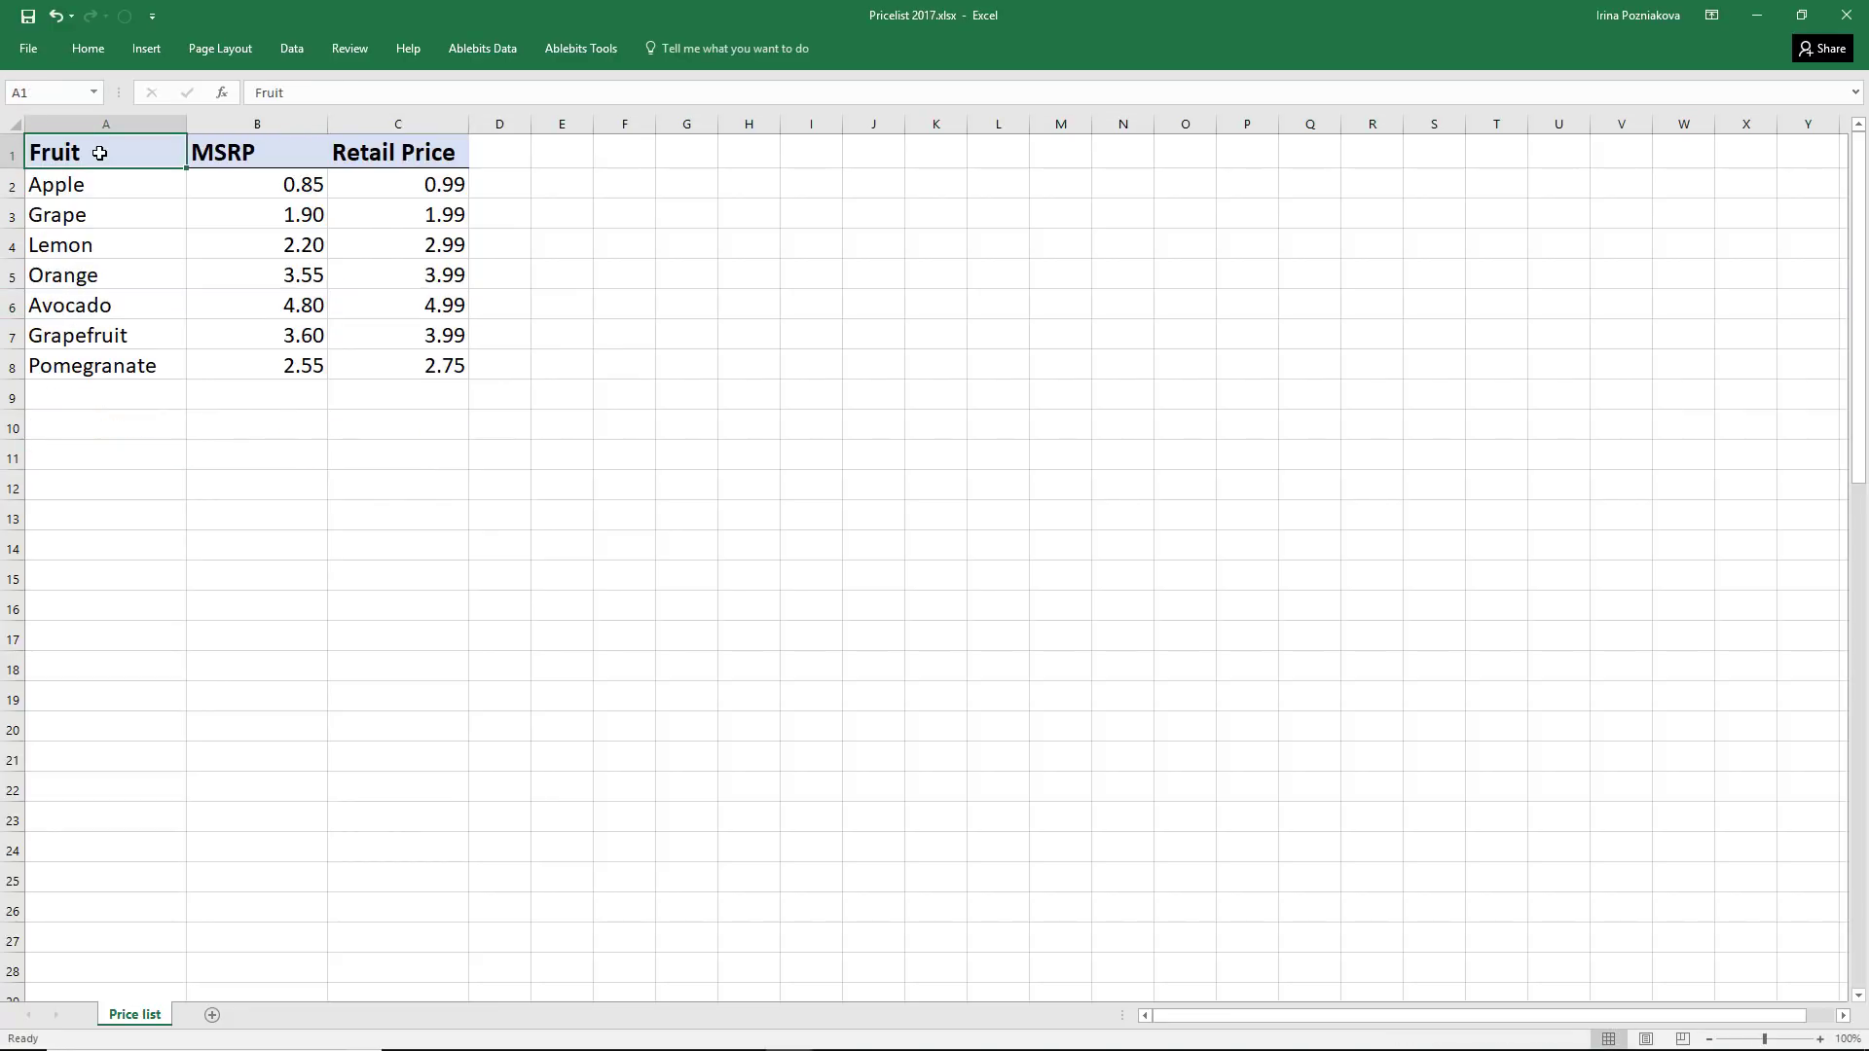
# Run Compare Sheets for the 2017 list against the Pricelist 2018 Price list sheet
pyautogui.click(474, 48)
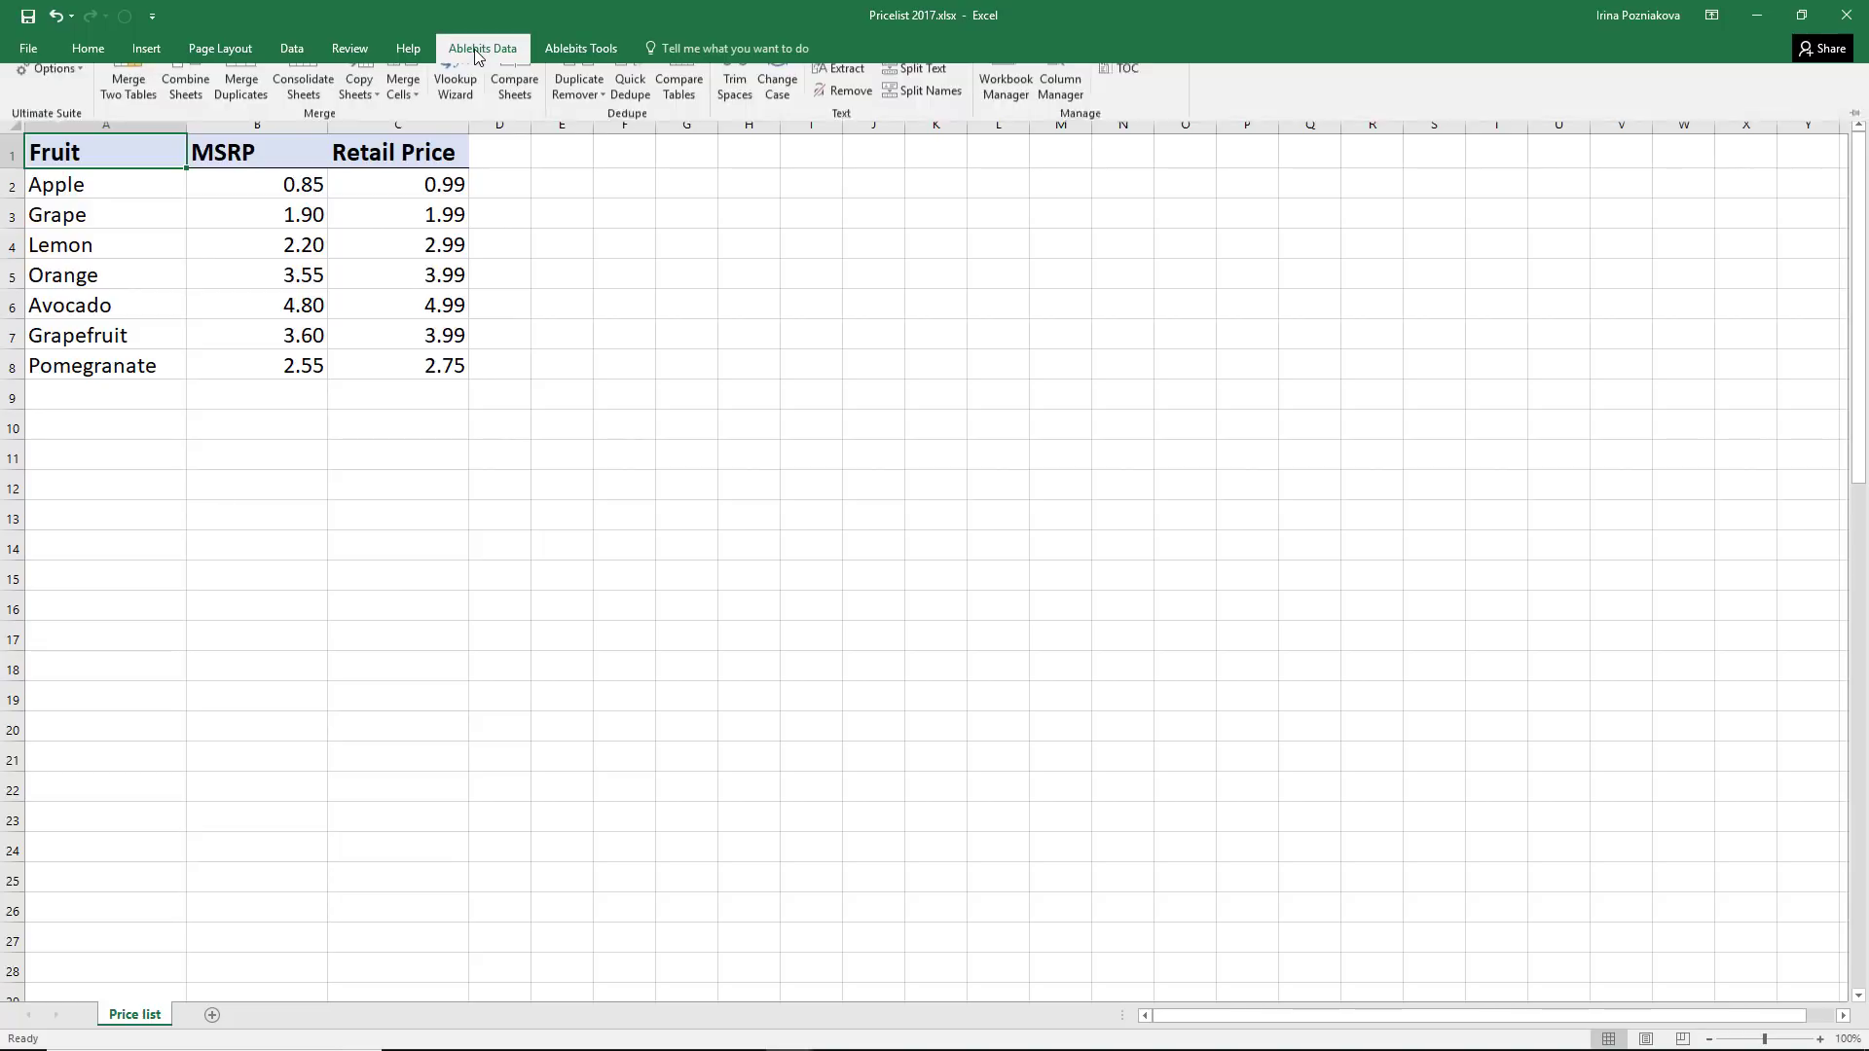
pyautogui.click(514, 88)
pyautogui.click(711, 532)
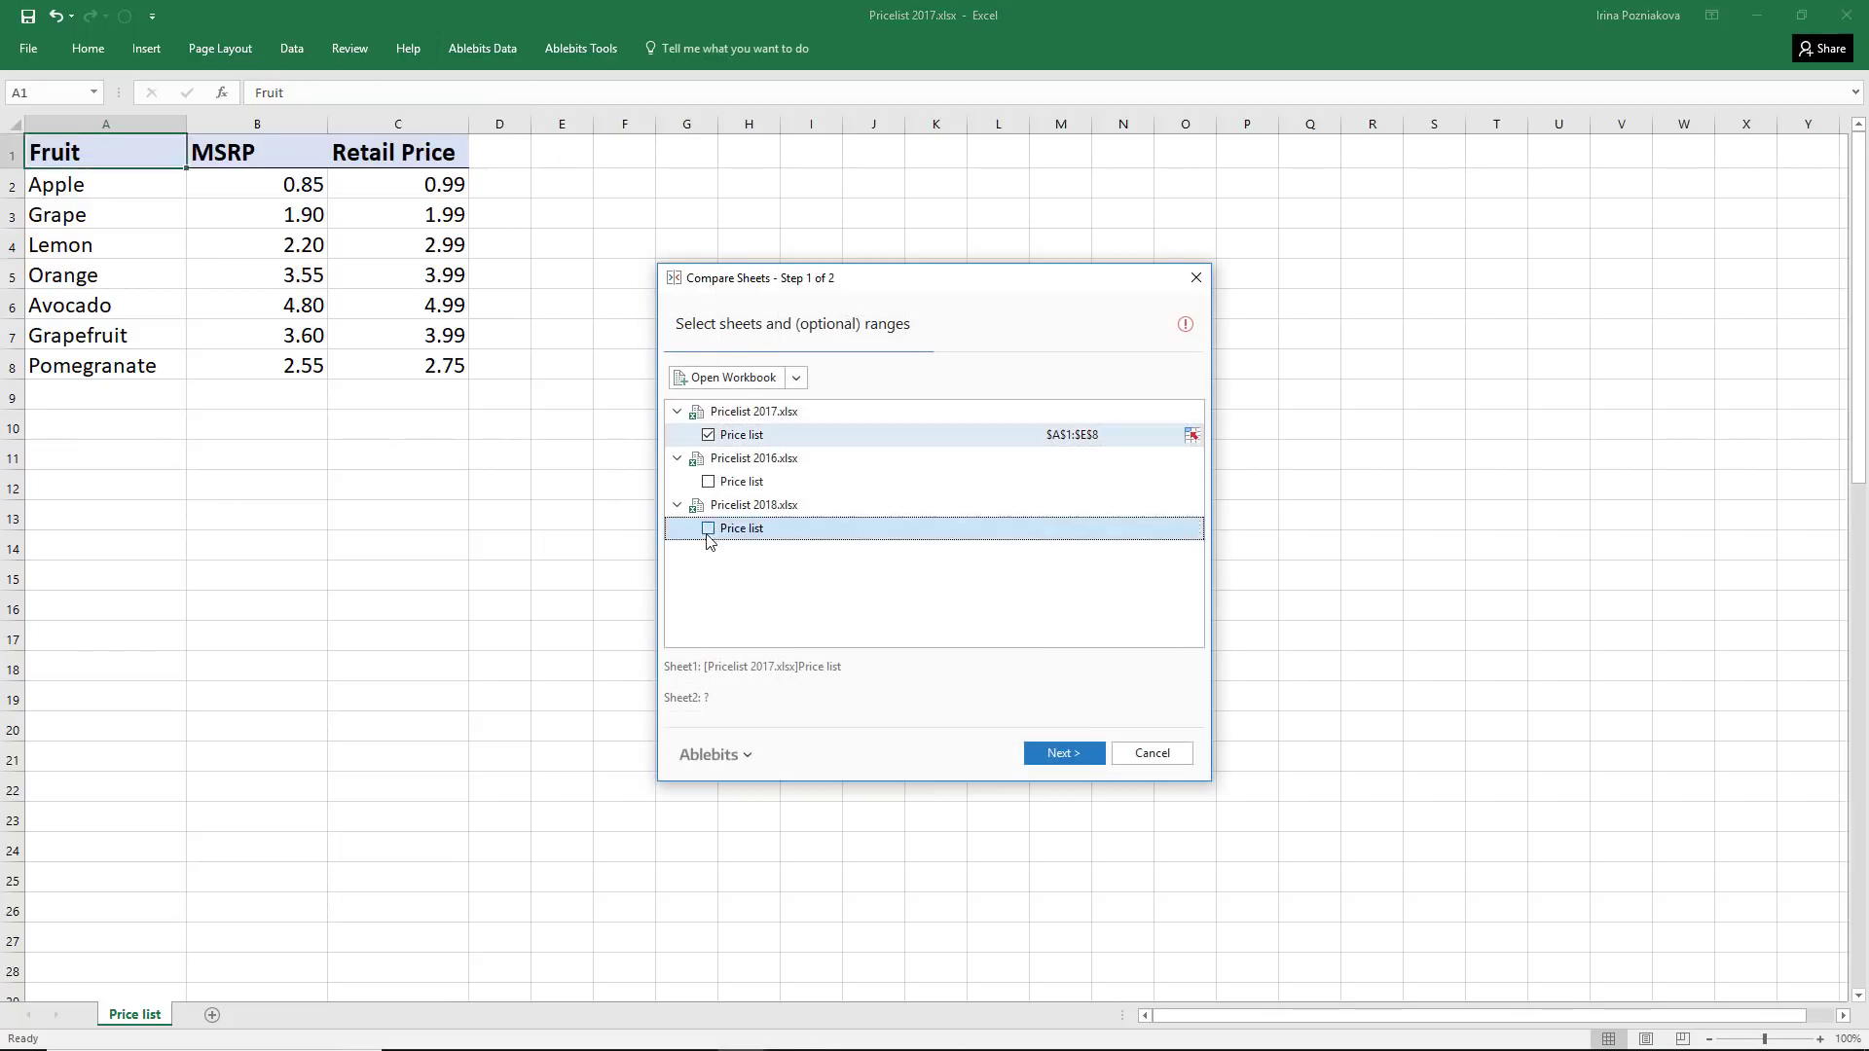
pyautogui.click(1059, 758)
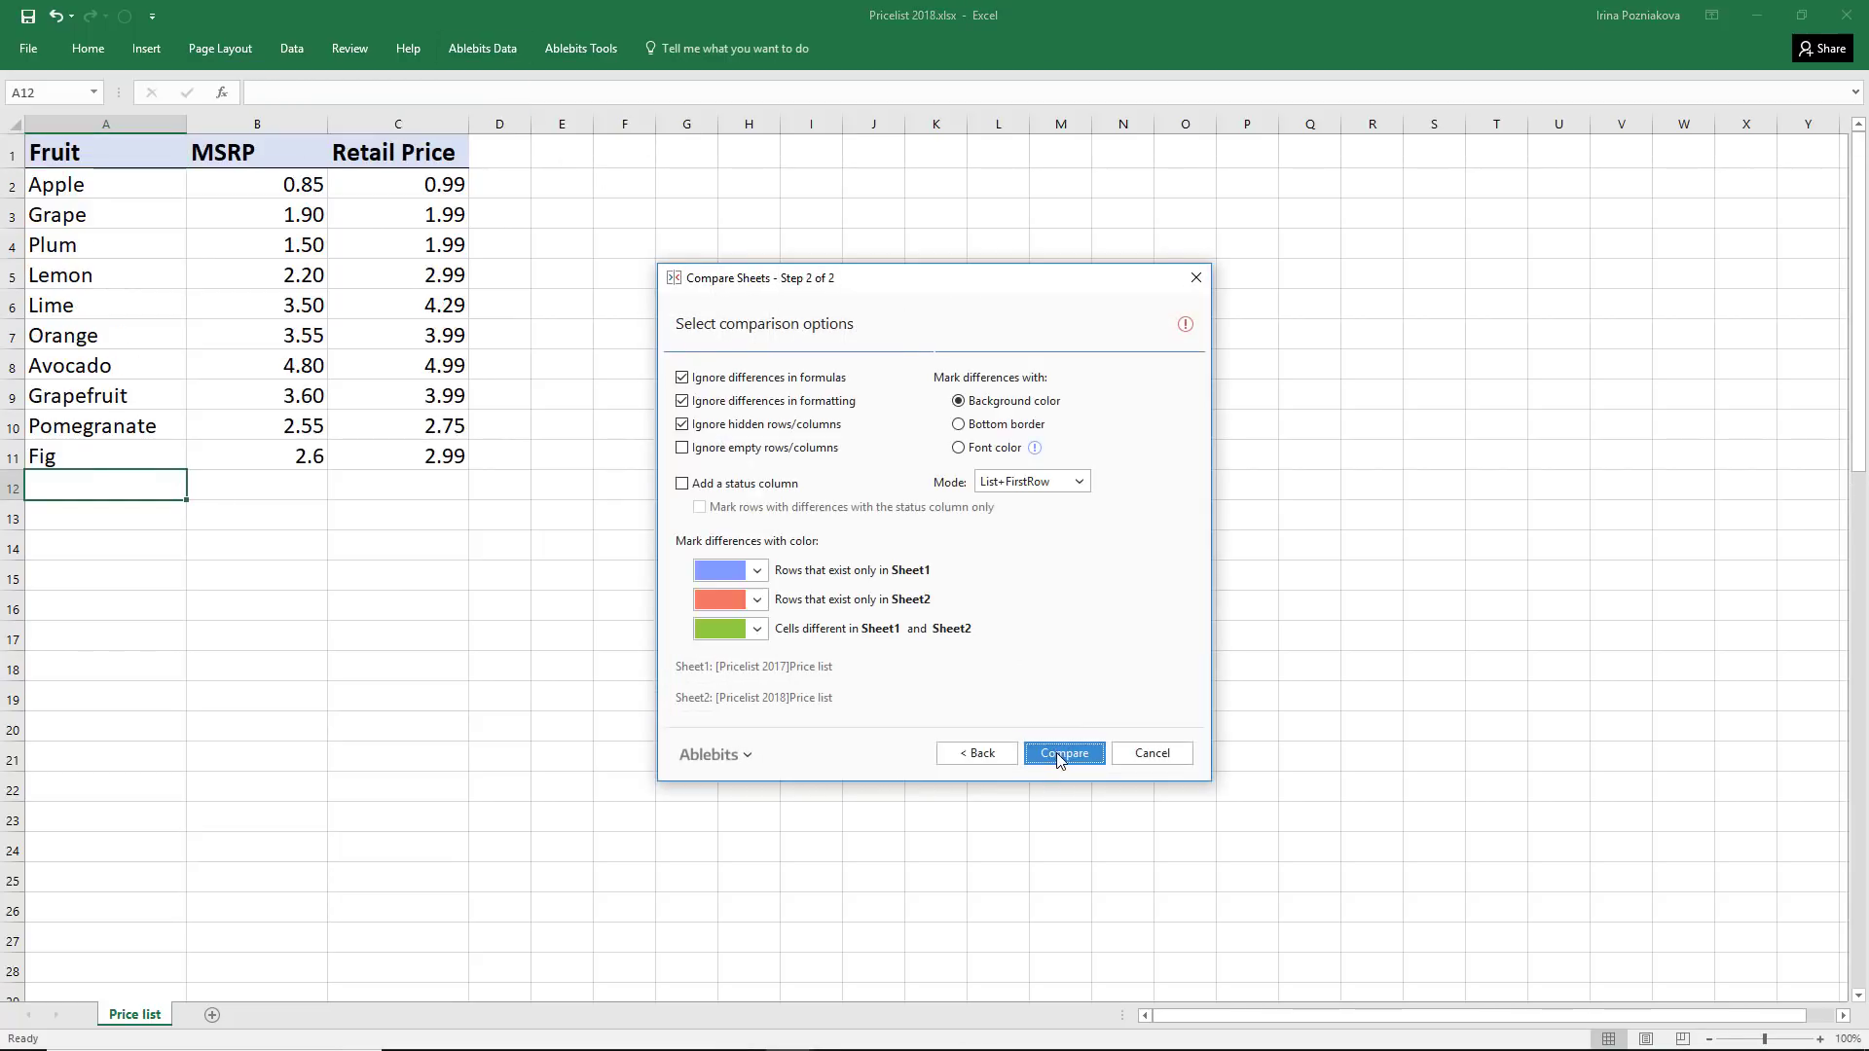
pyautogui.click(1059, 758)
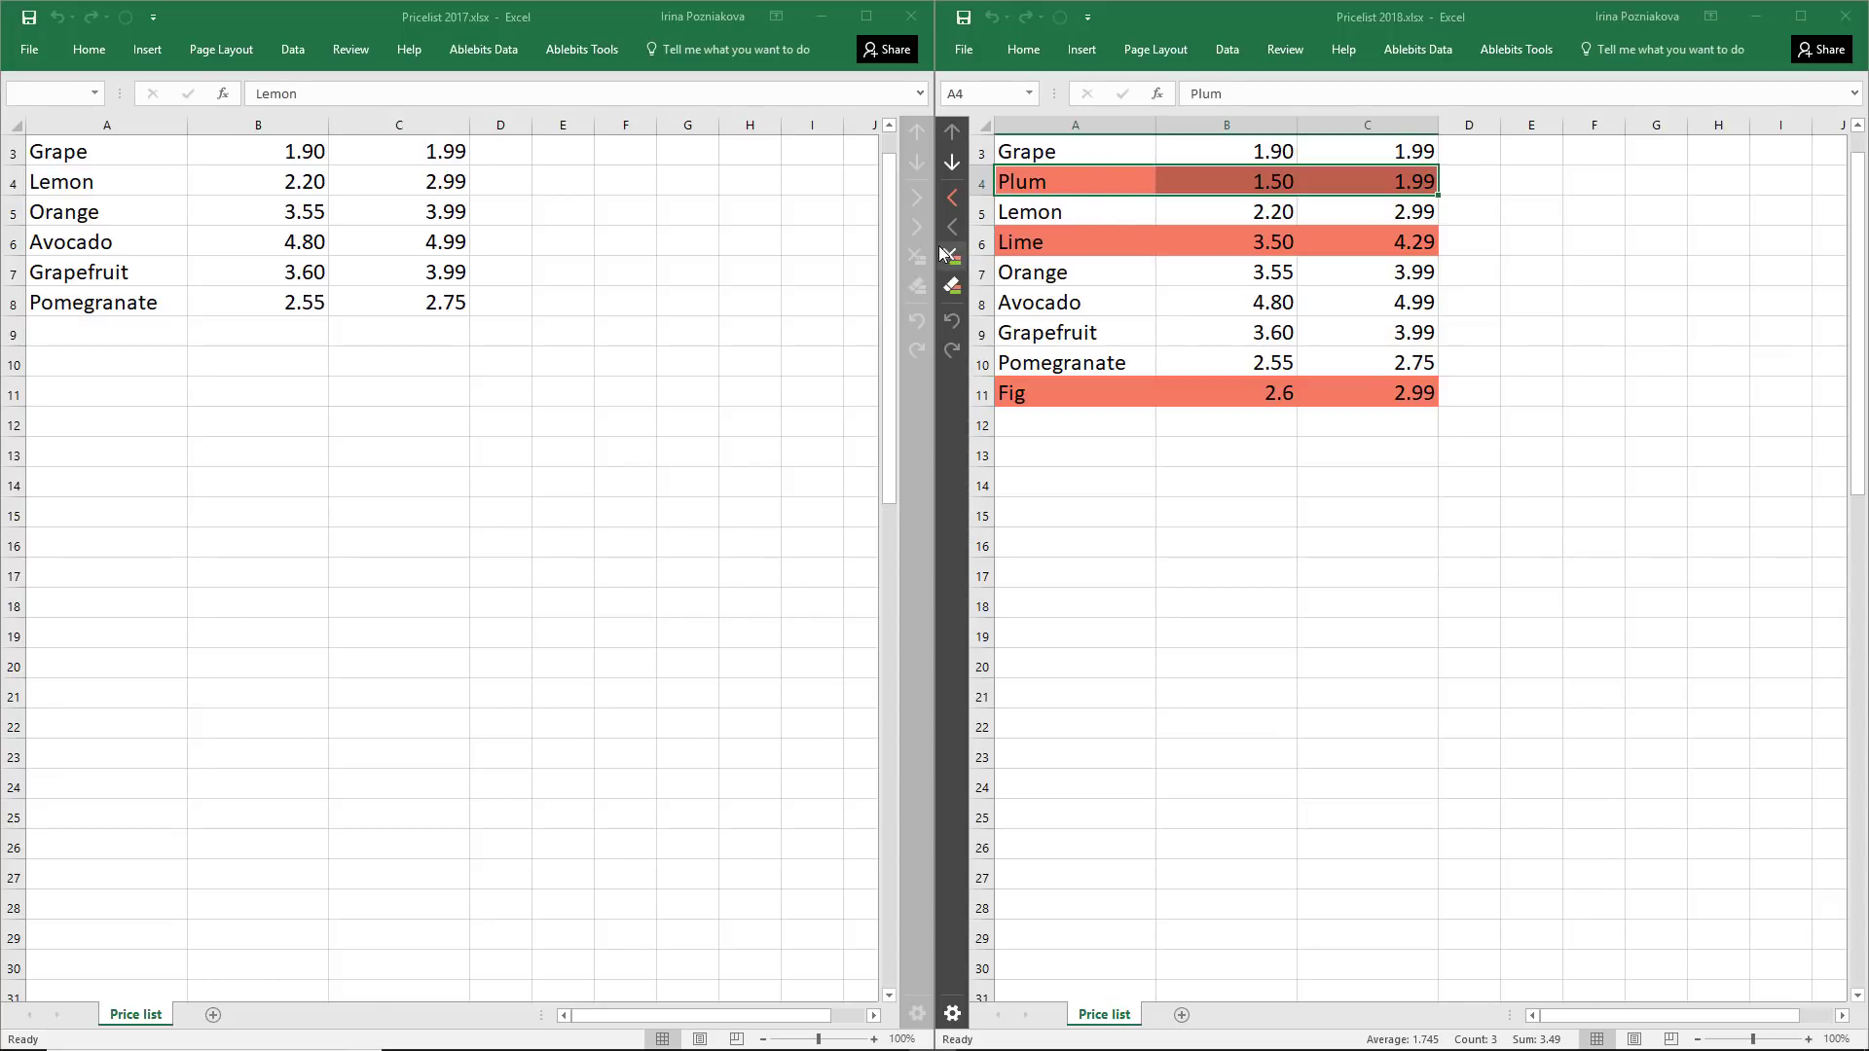
# Step through the Lime and Fig differences and back to Plum
pyautogui.click(954, 175)
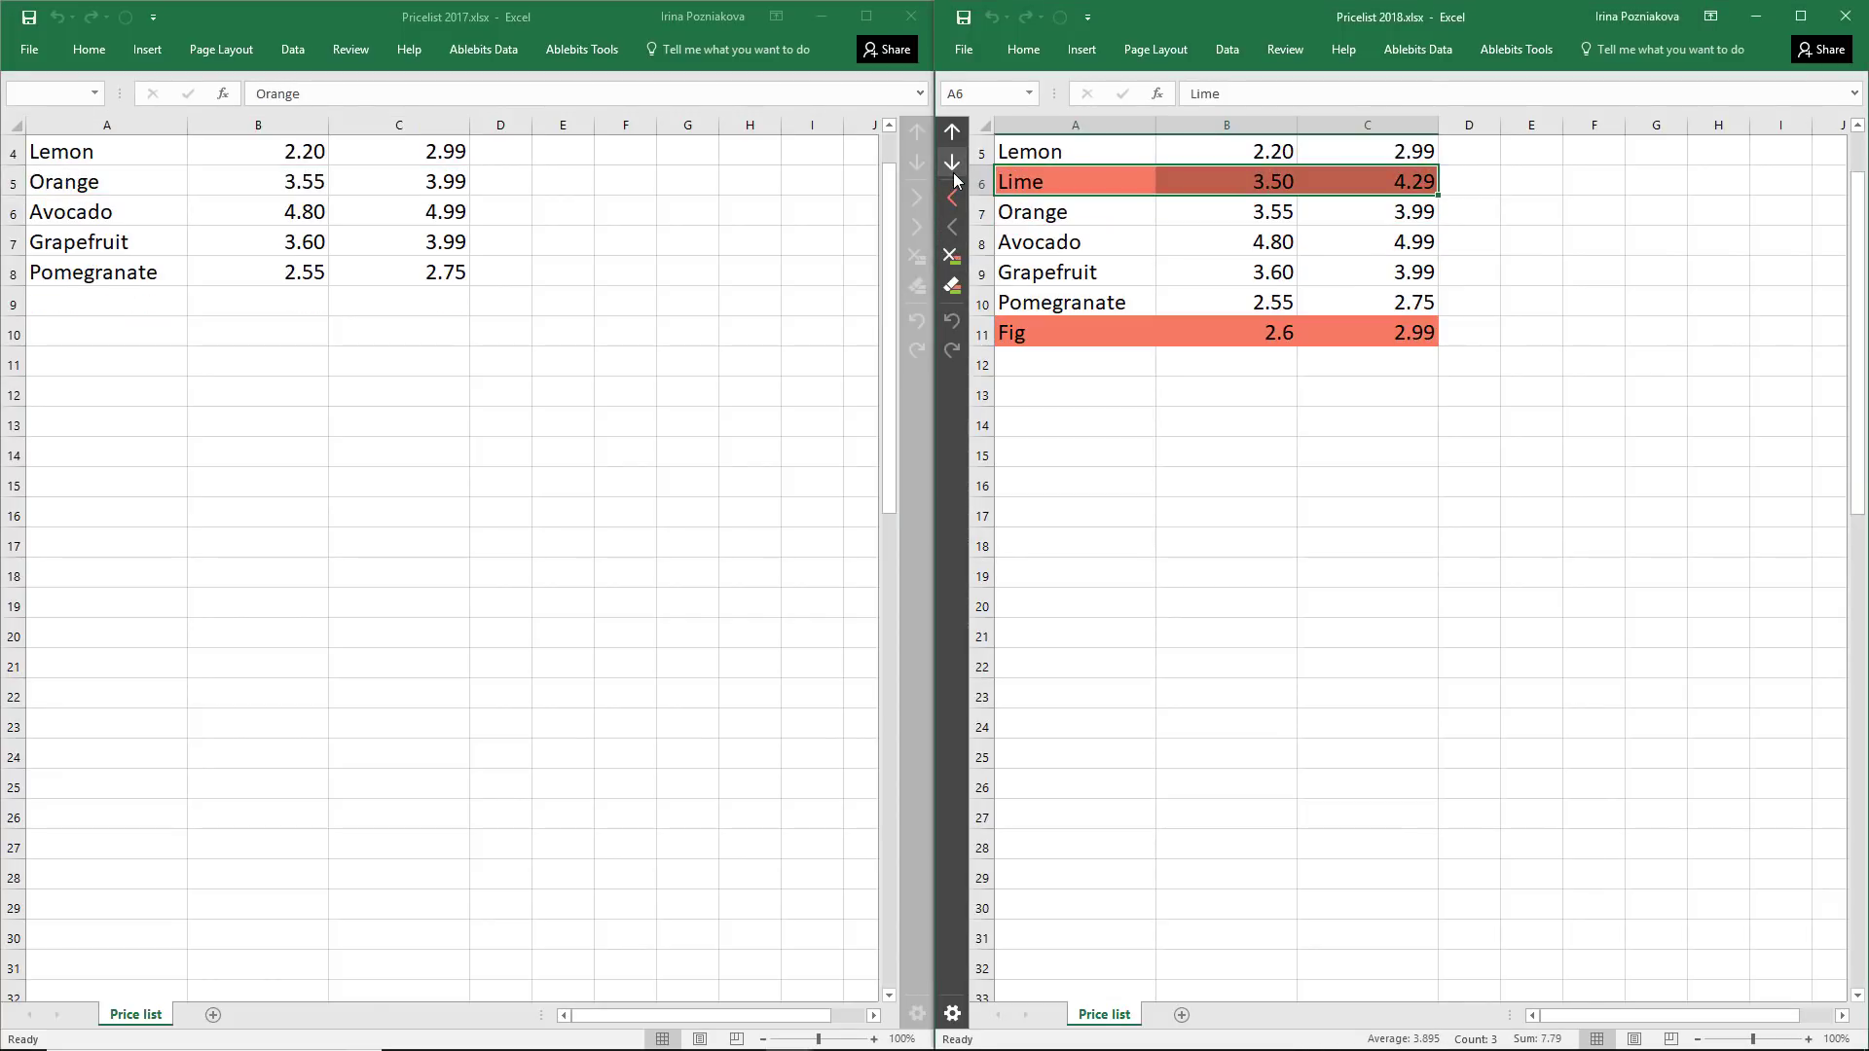
pyautogui.click(954, 173)
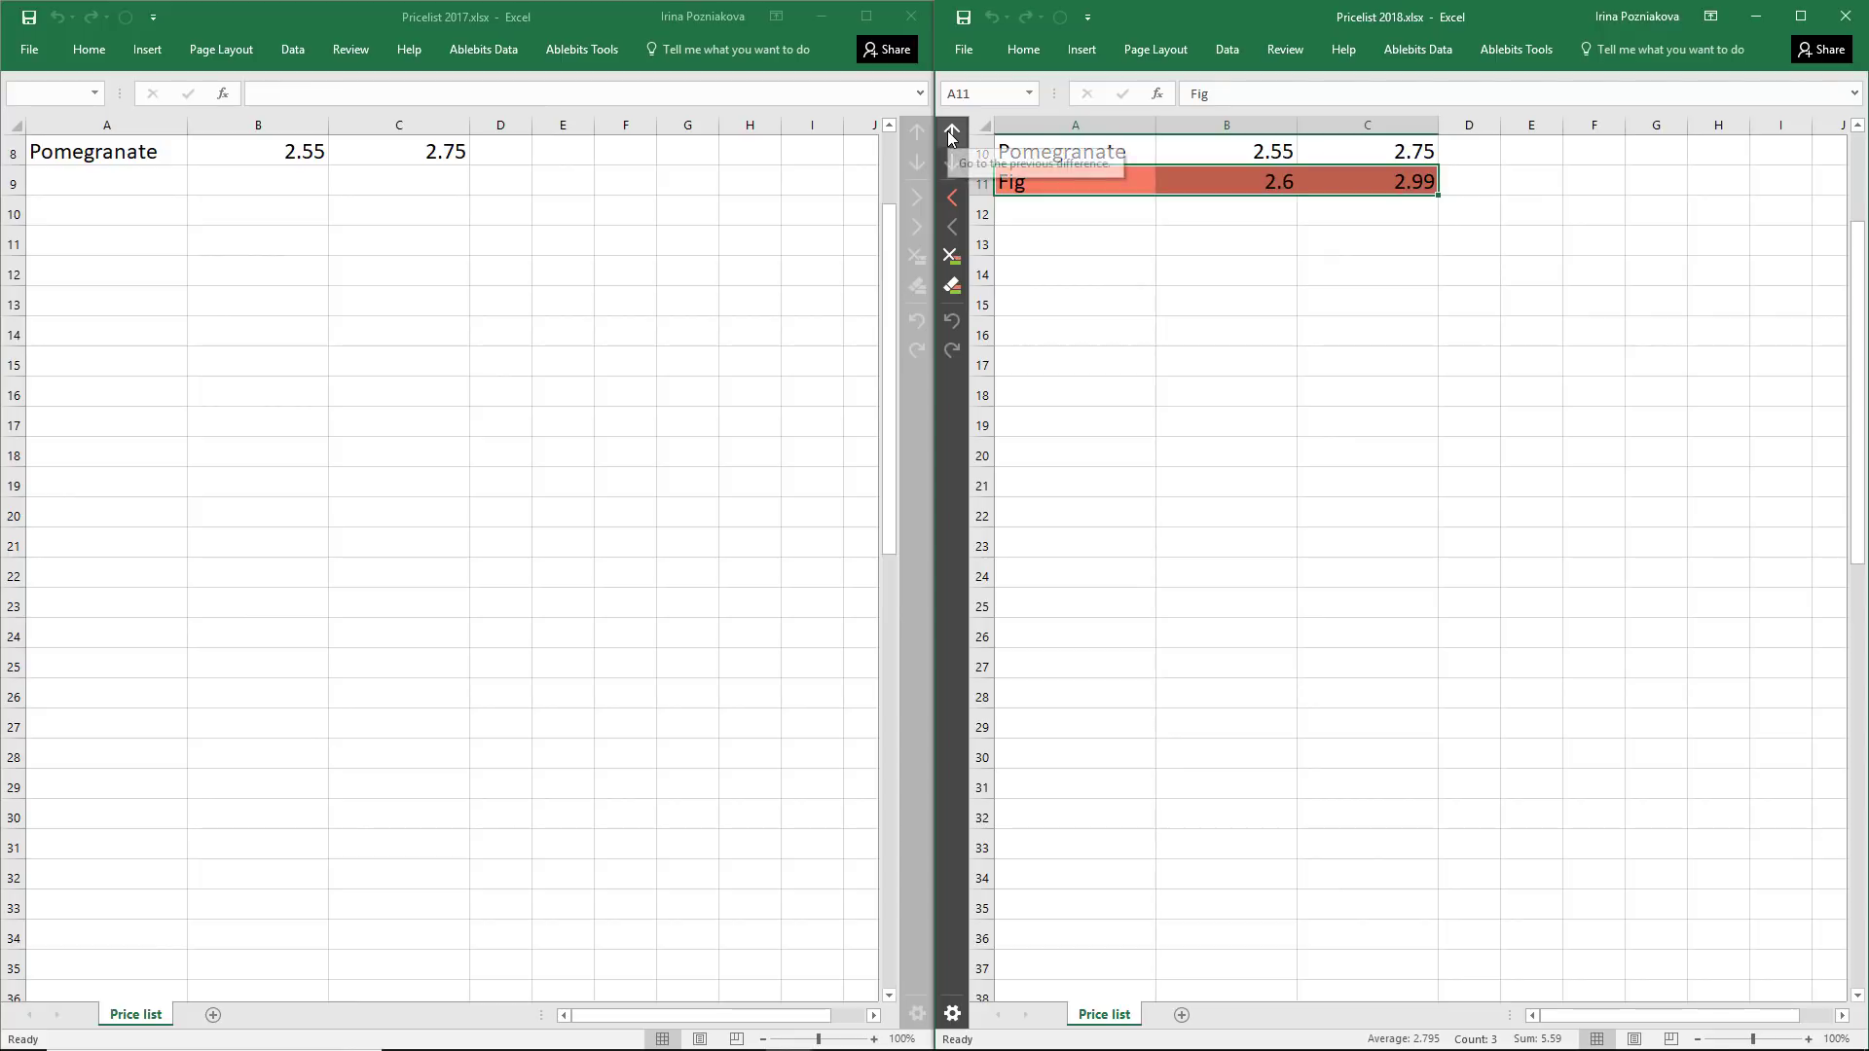
pyautogui.click(949, 132)
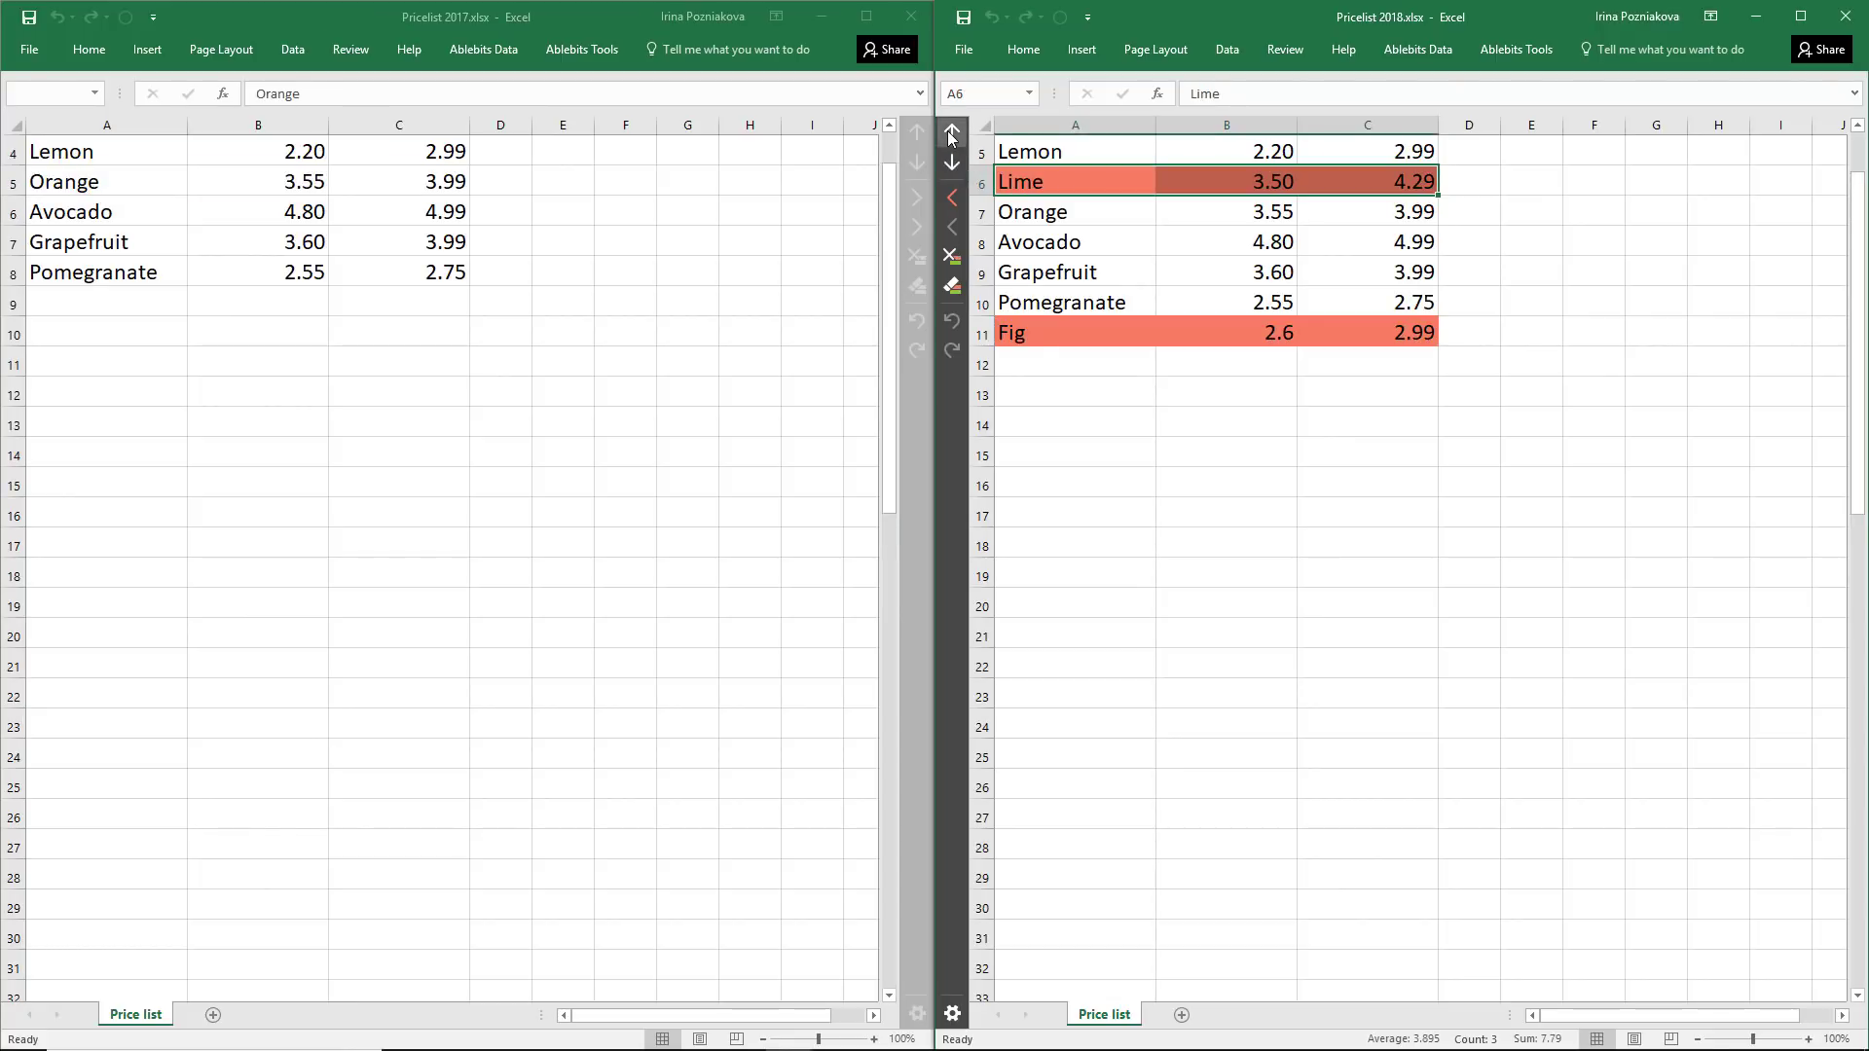
pyautogui.click(948, 130)
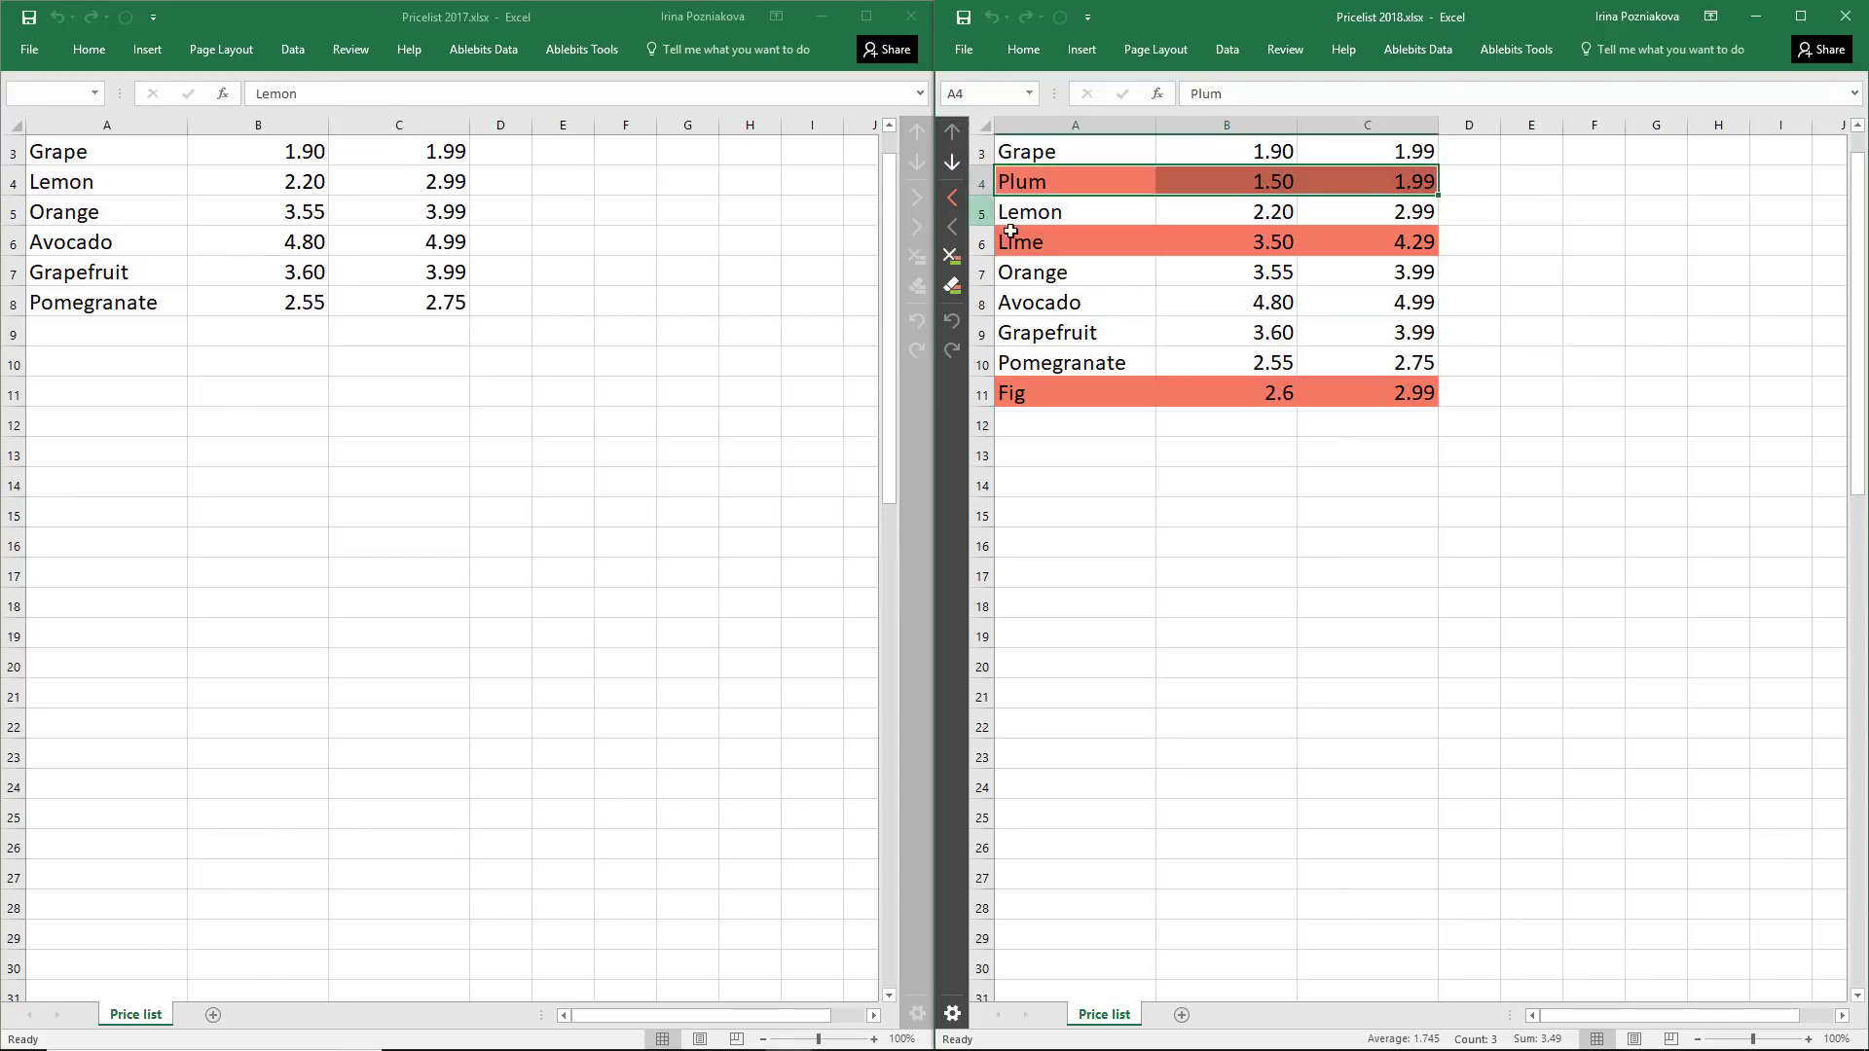
pyautogui.scroll(1, 1046, 239)
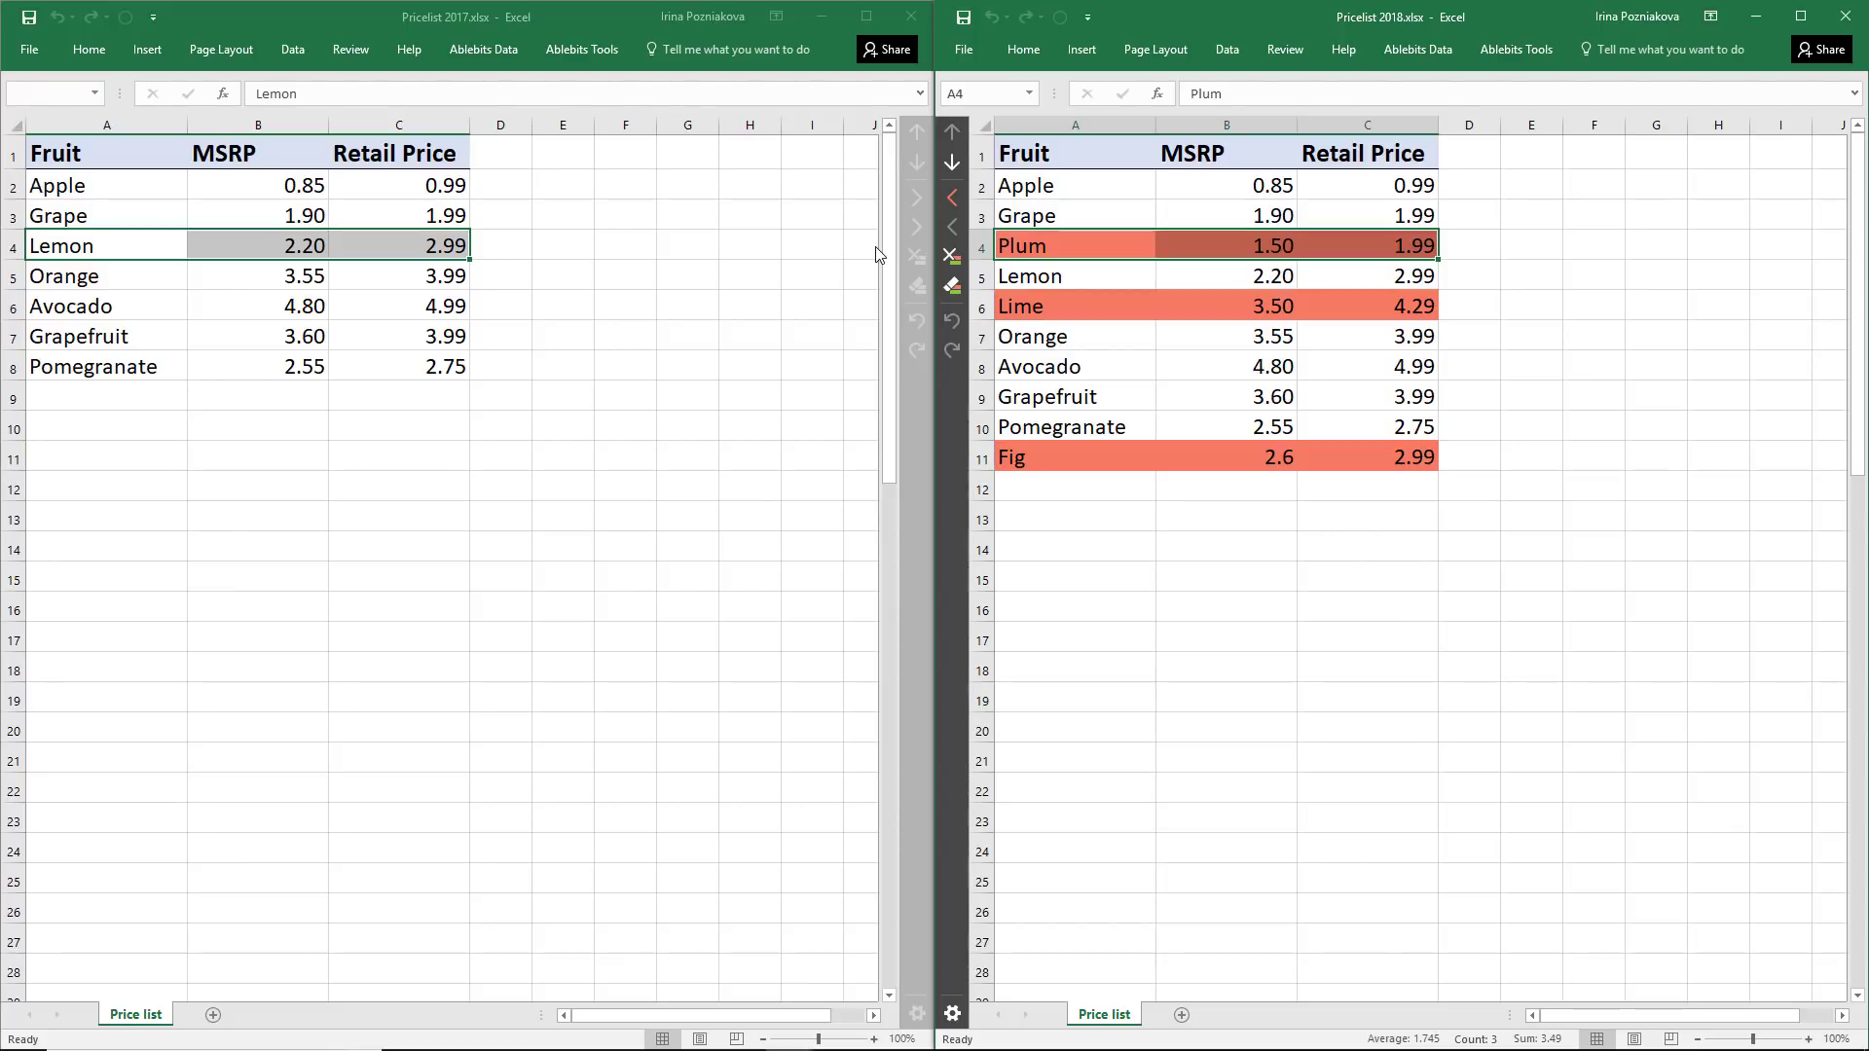
# Copy the Plum, Lime and Fig rows into 2017, then save the workbooks and exit review
pyautogui.click(956, 191)
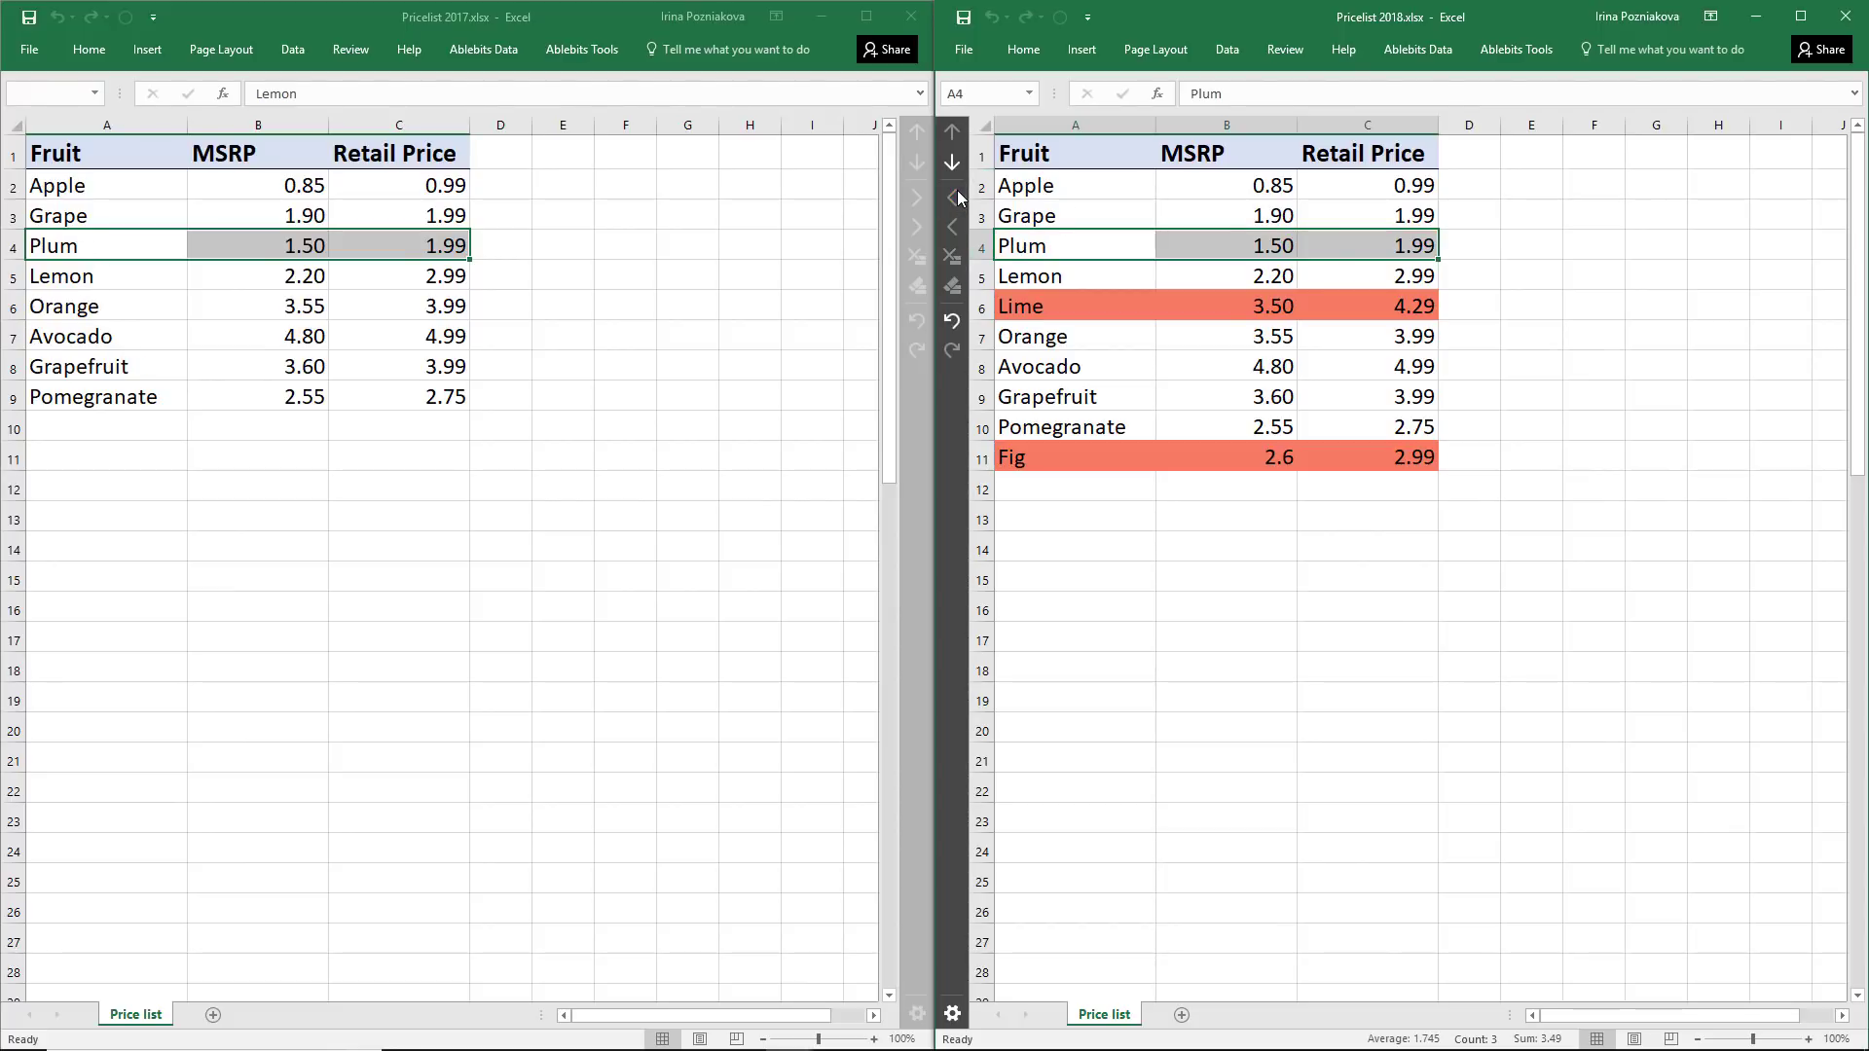
pyautogui.moveTo(1048, 302); pyautogui.dragTo(1054, 457)
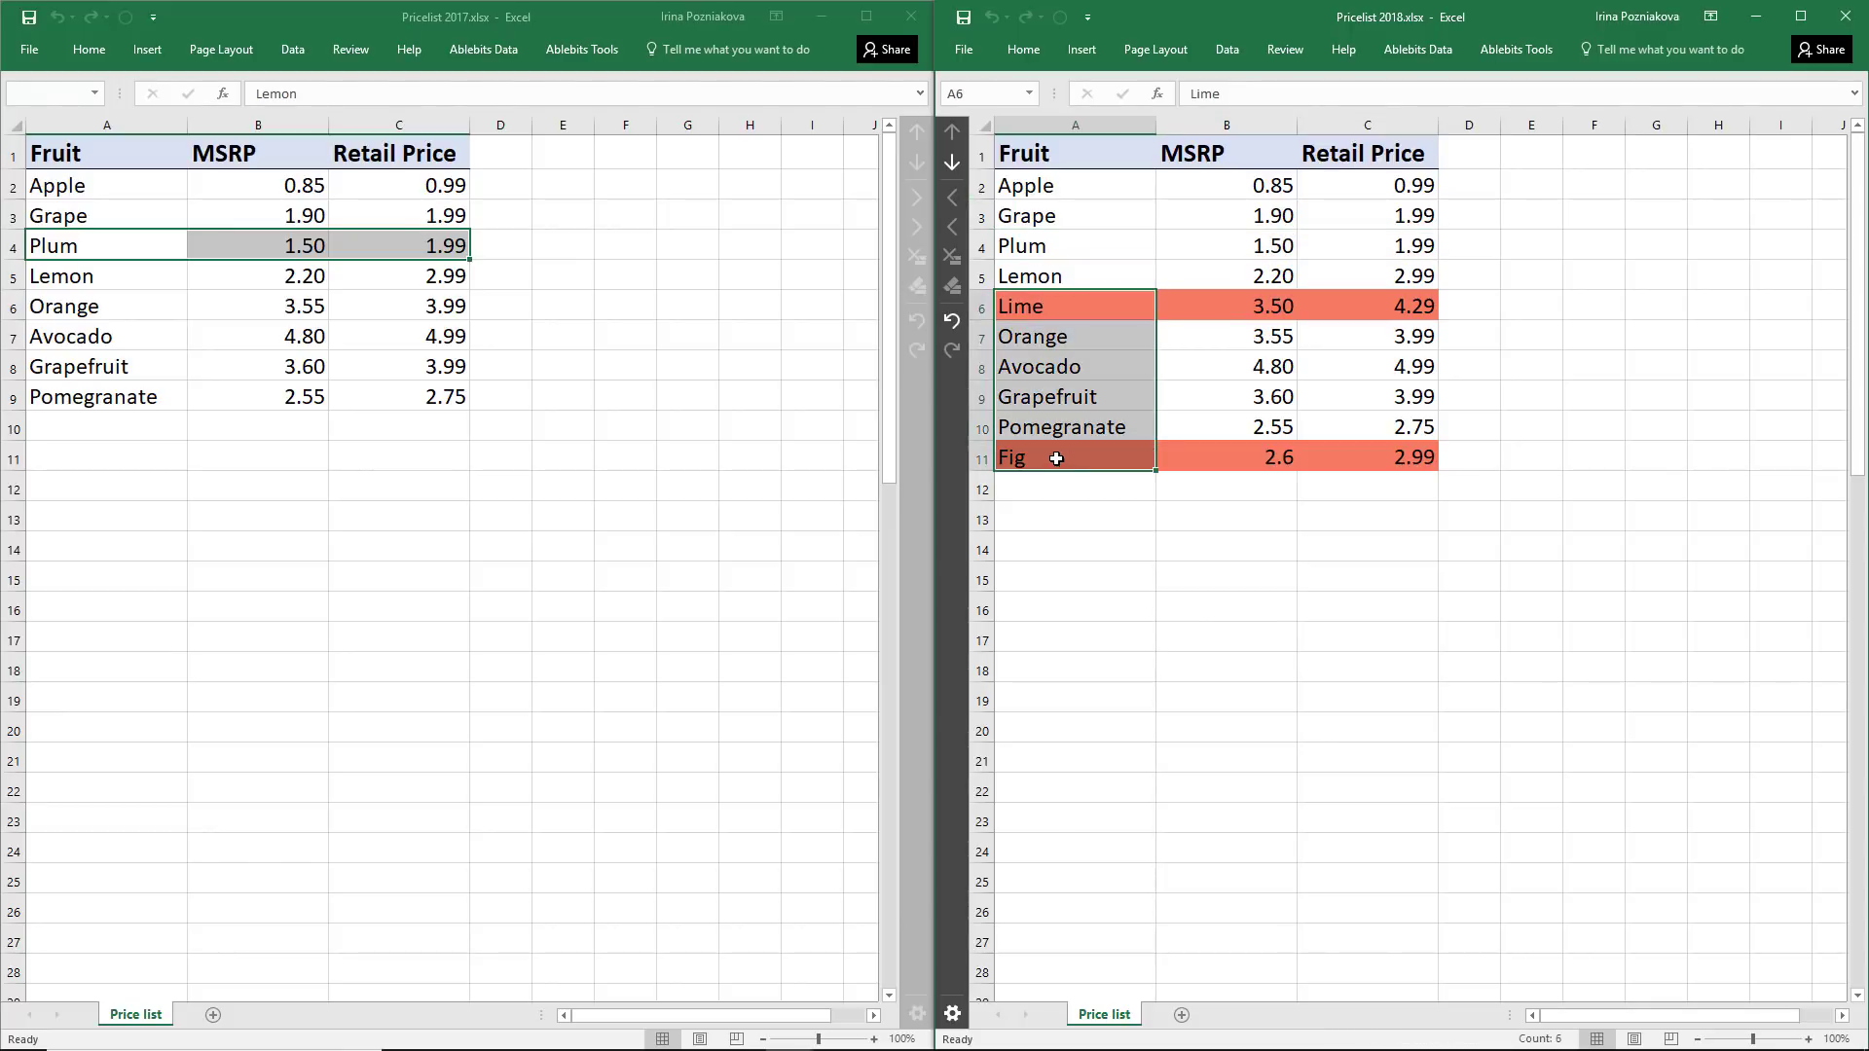
pyautogui.click(952, 205)
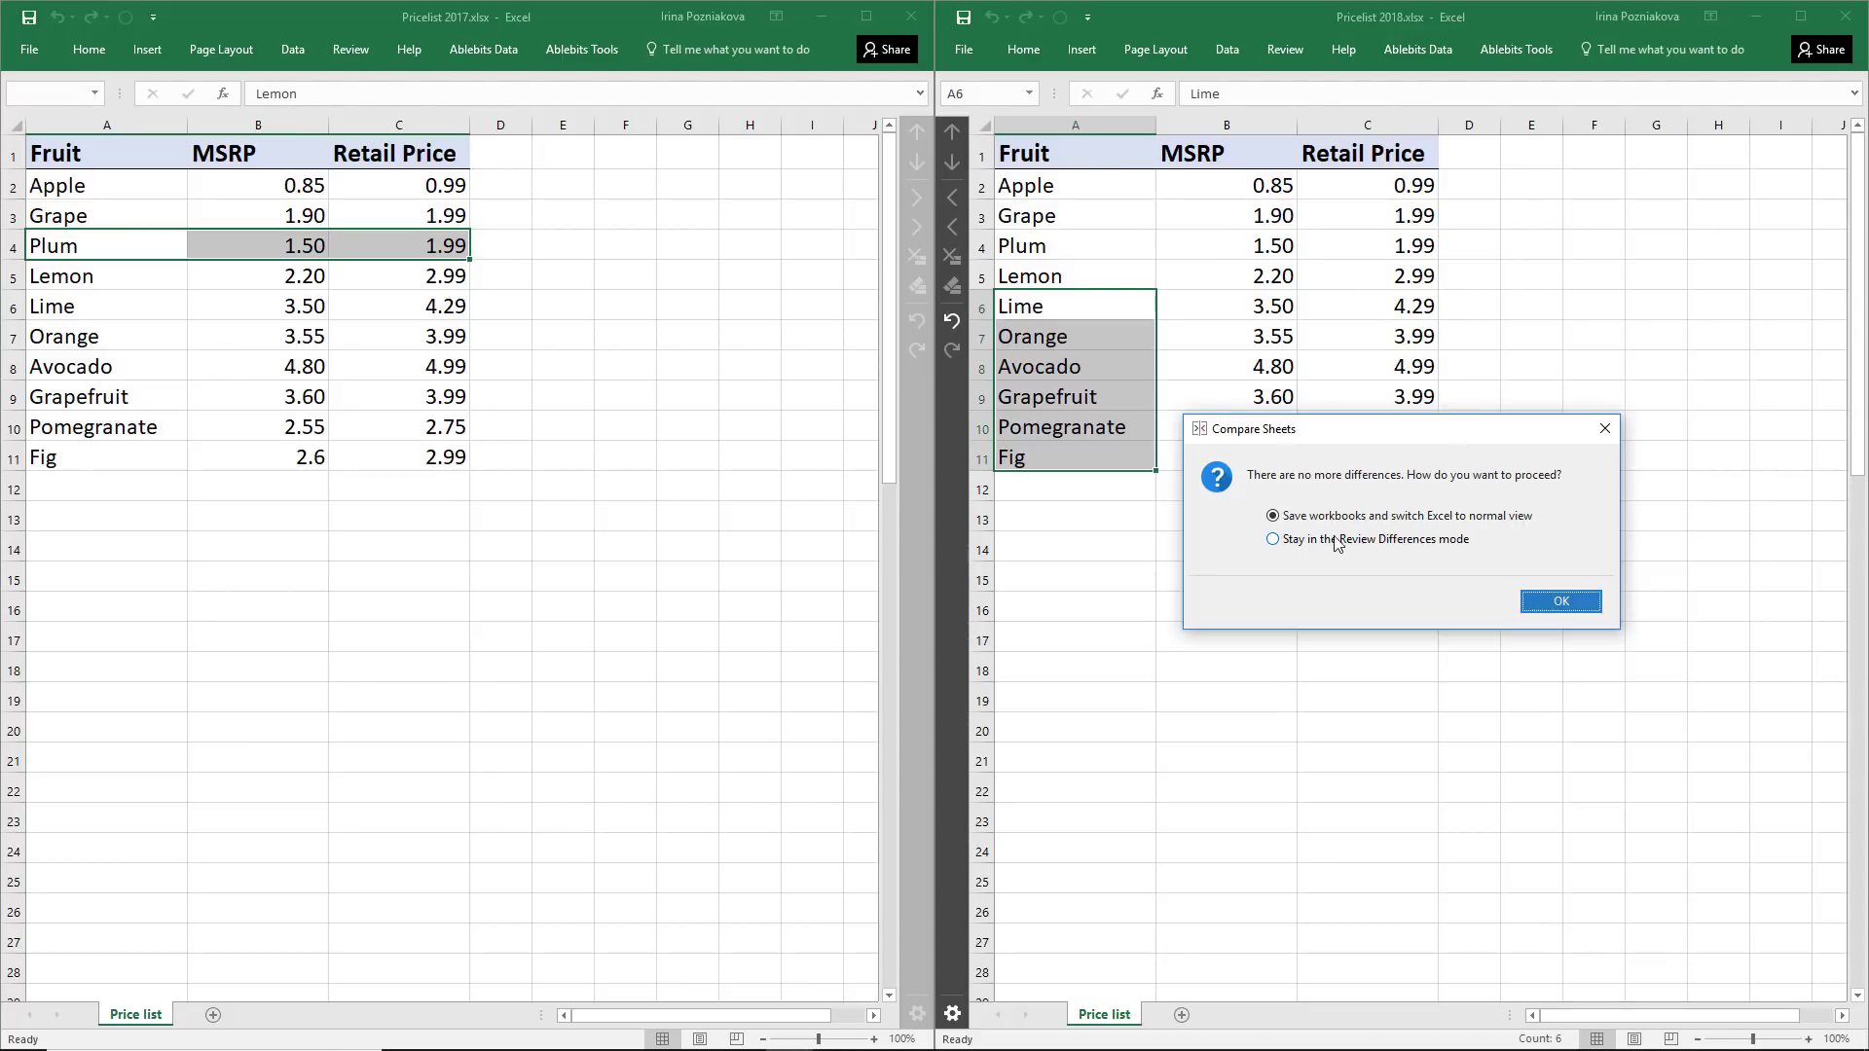
pyautogui.click(1561, 603)
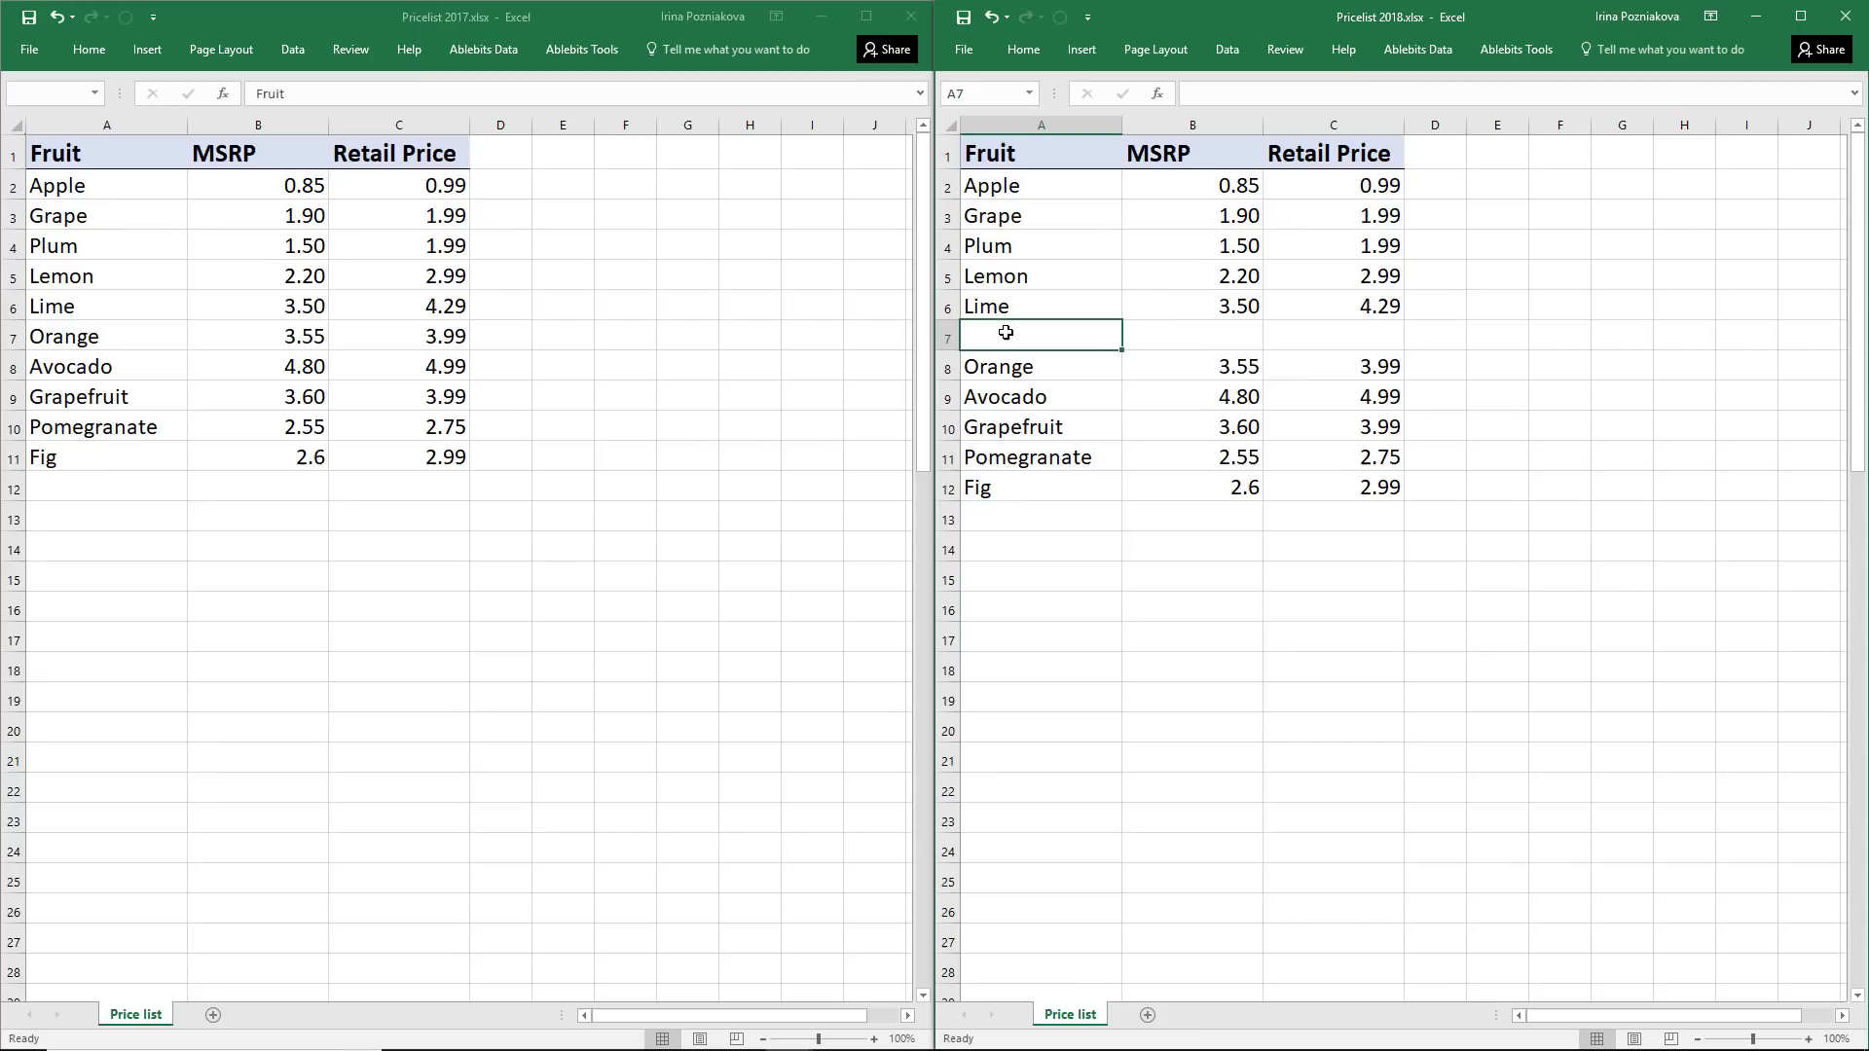
pyautogui.write('Ras')
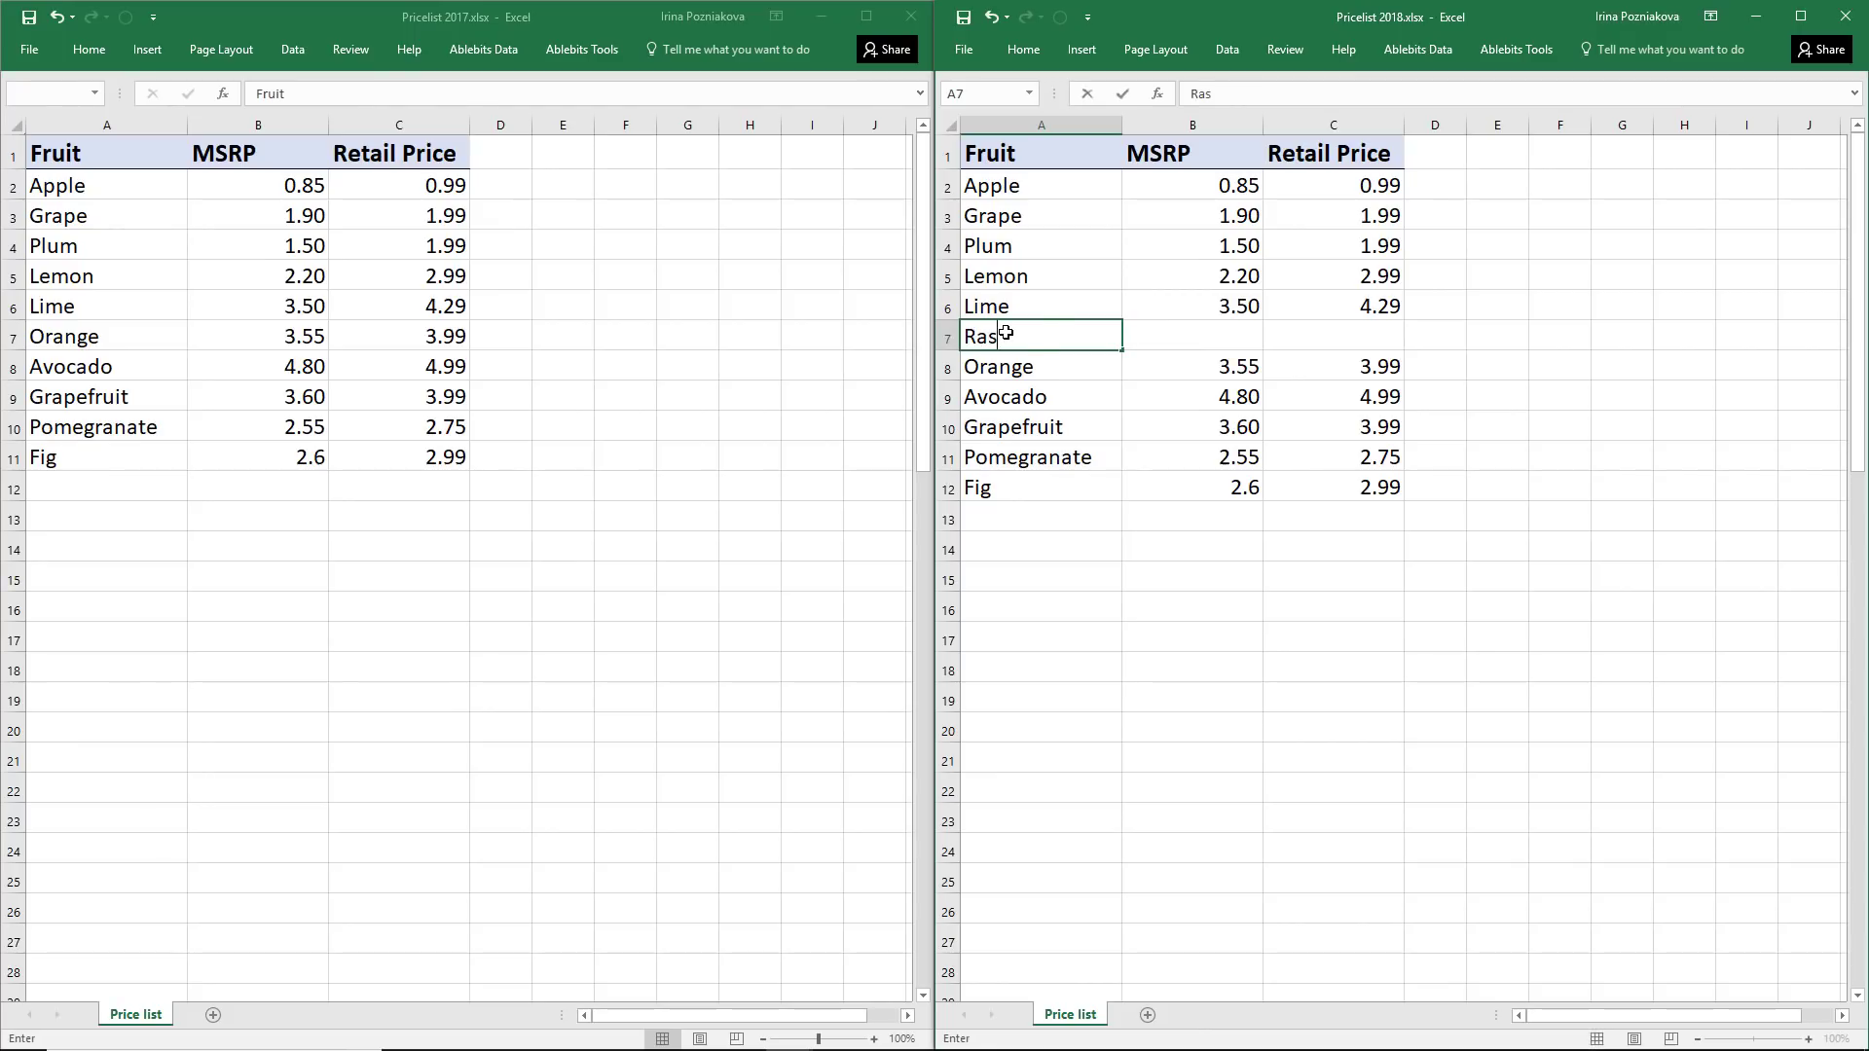
pyautogui.write('pberry')
# Enter Raspberry with MSRP 3.20 in 2018 and set Lemon's retail price to 2.79
pyautogui.press('Tab')
pyautogui.write('3.20')
pyautogui.press('Tab')
pyautogui.write('3.99')
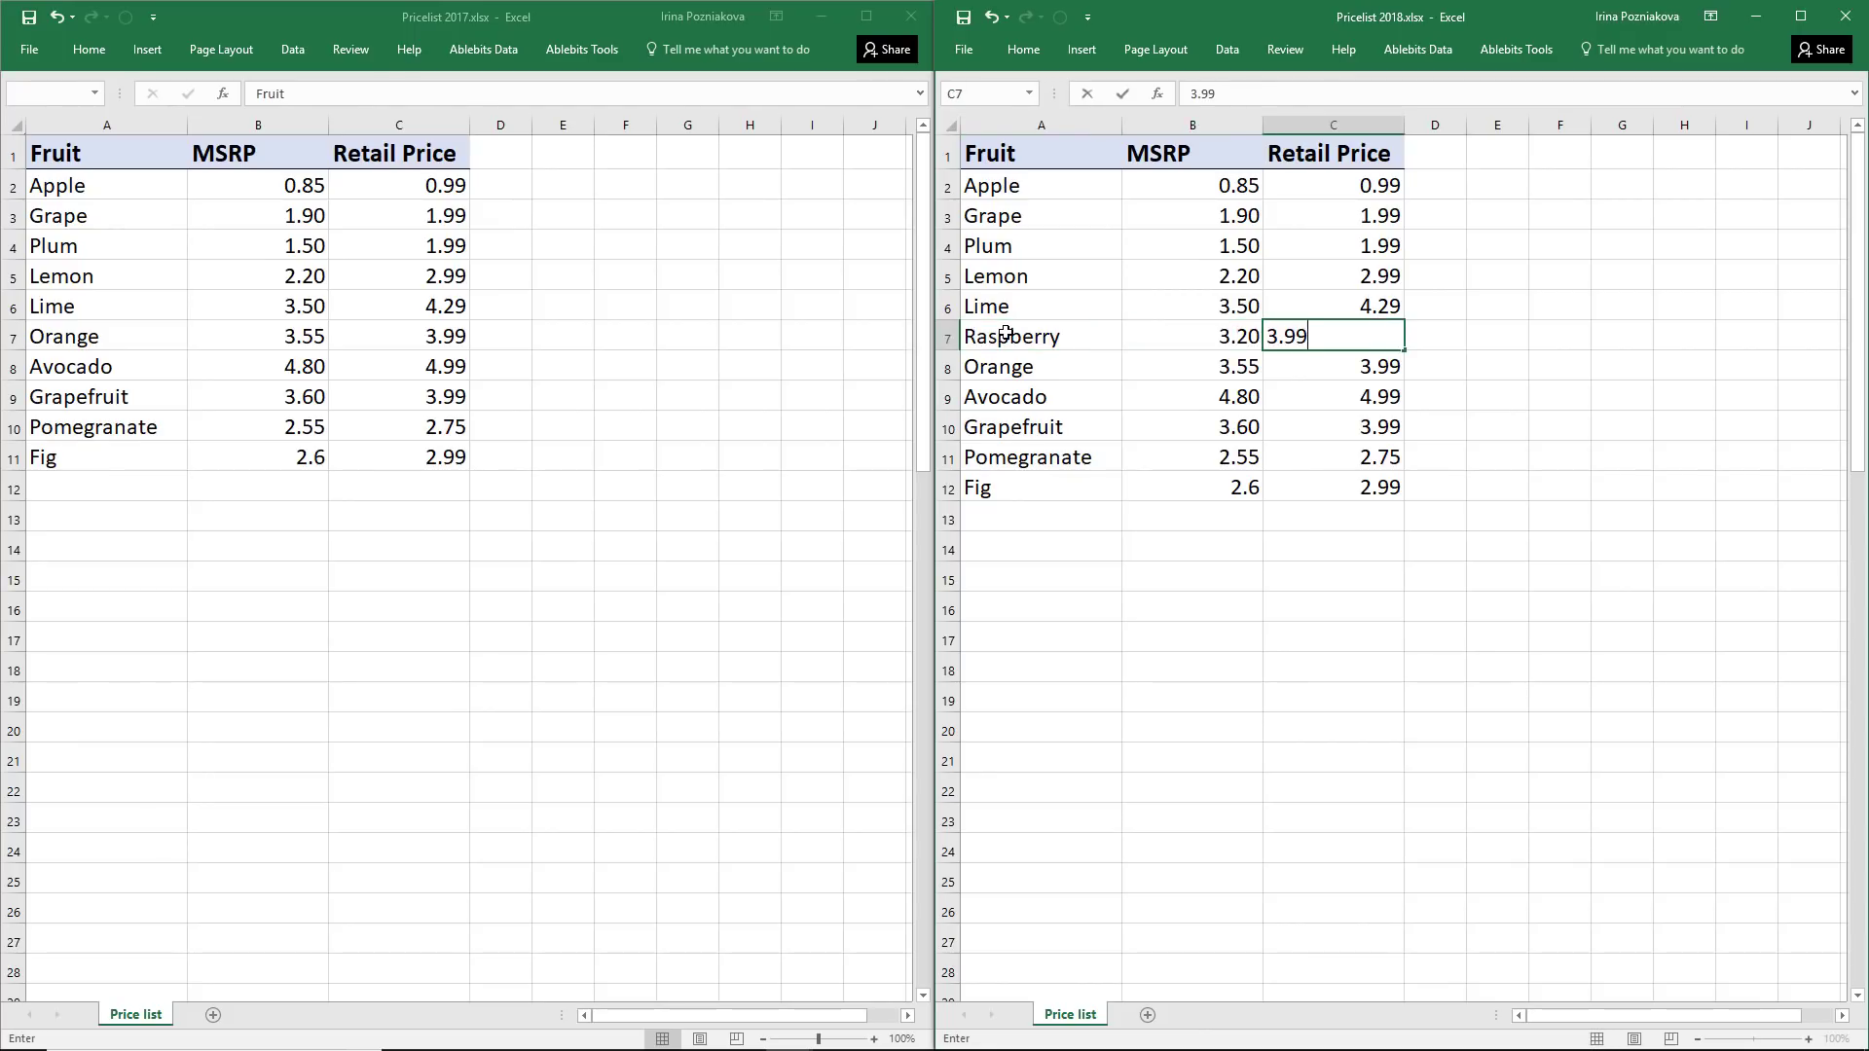
pyautogui.click(1333, 268)
pyautogui.write('2.79')
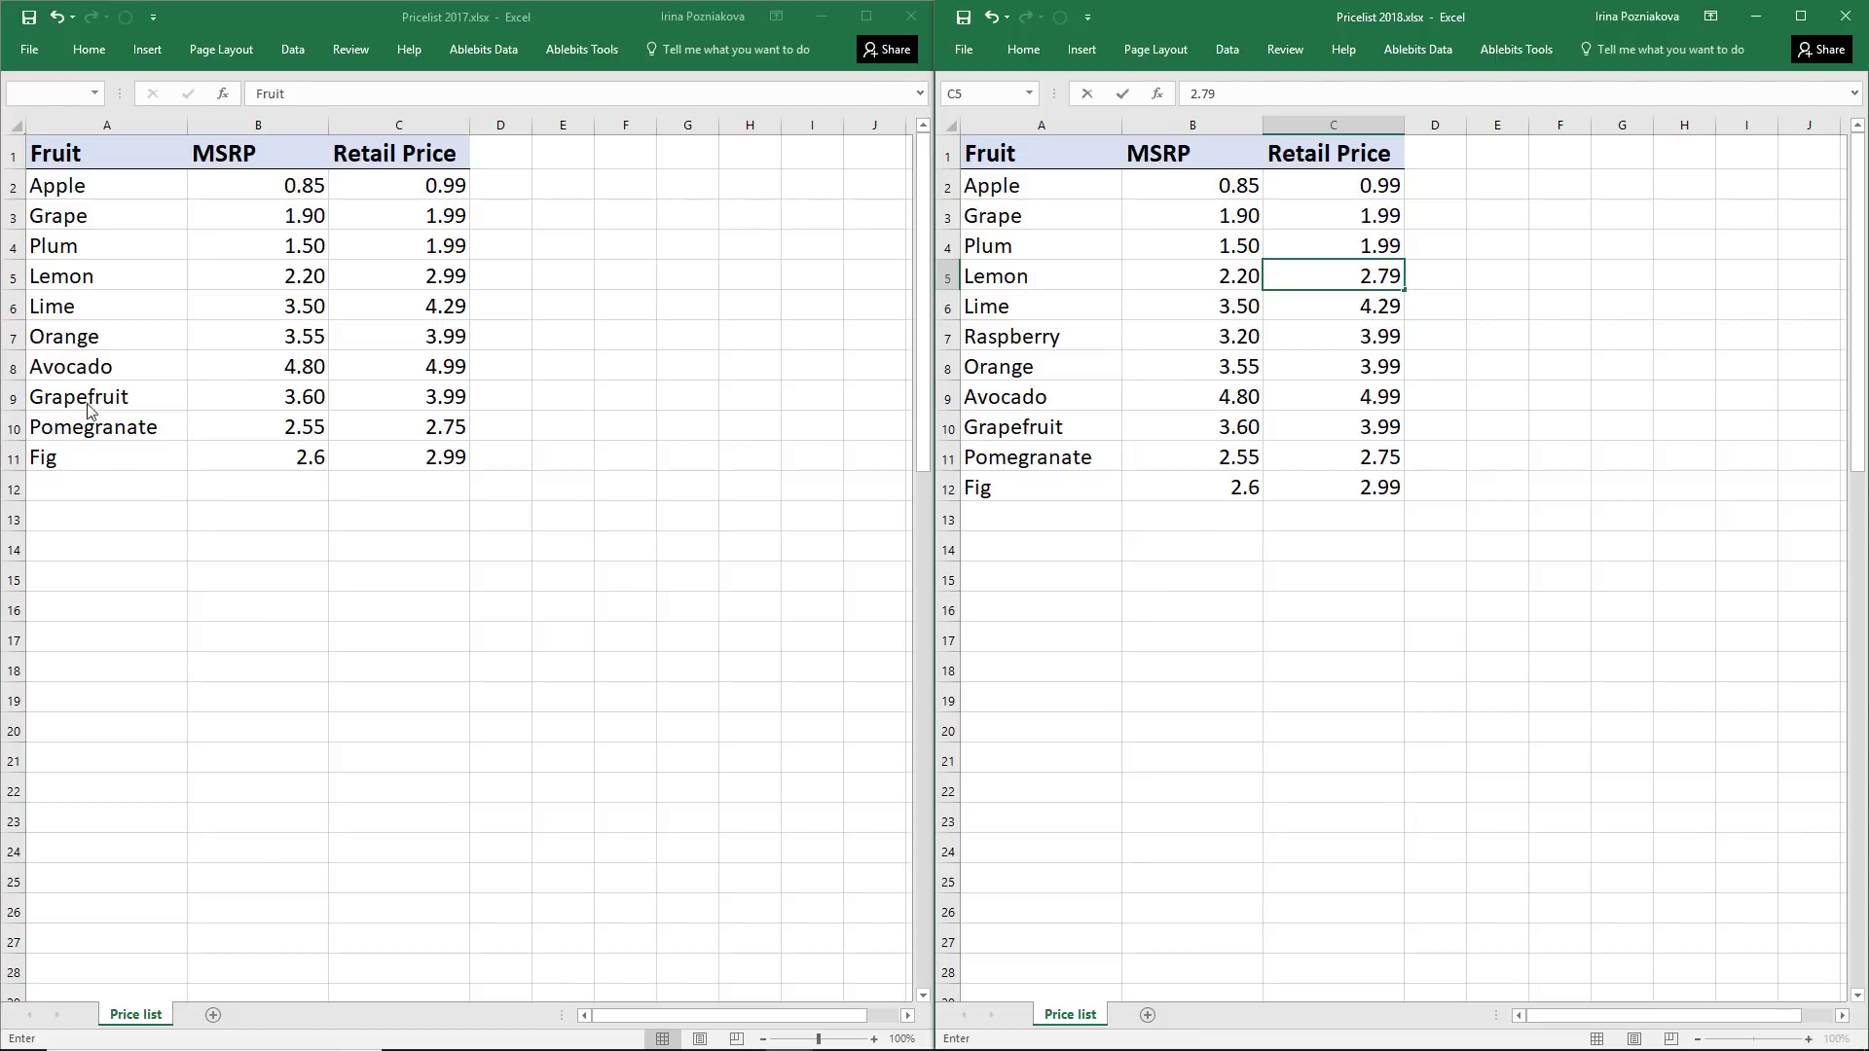
# Insert a Blueberry row (3.75, 4.99) above Orange in the 2017 list
pyautogui.rightClick(12, 337)
pyautogui.click(59, 462)
pyautogui.click(81, 336)
pyautogui.write('Bluebe')
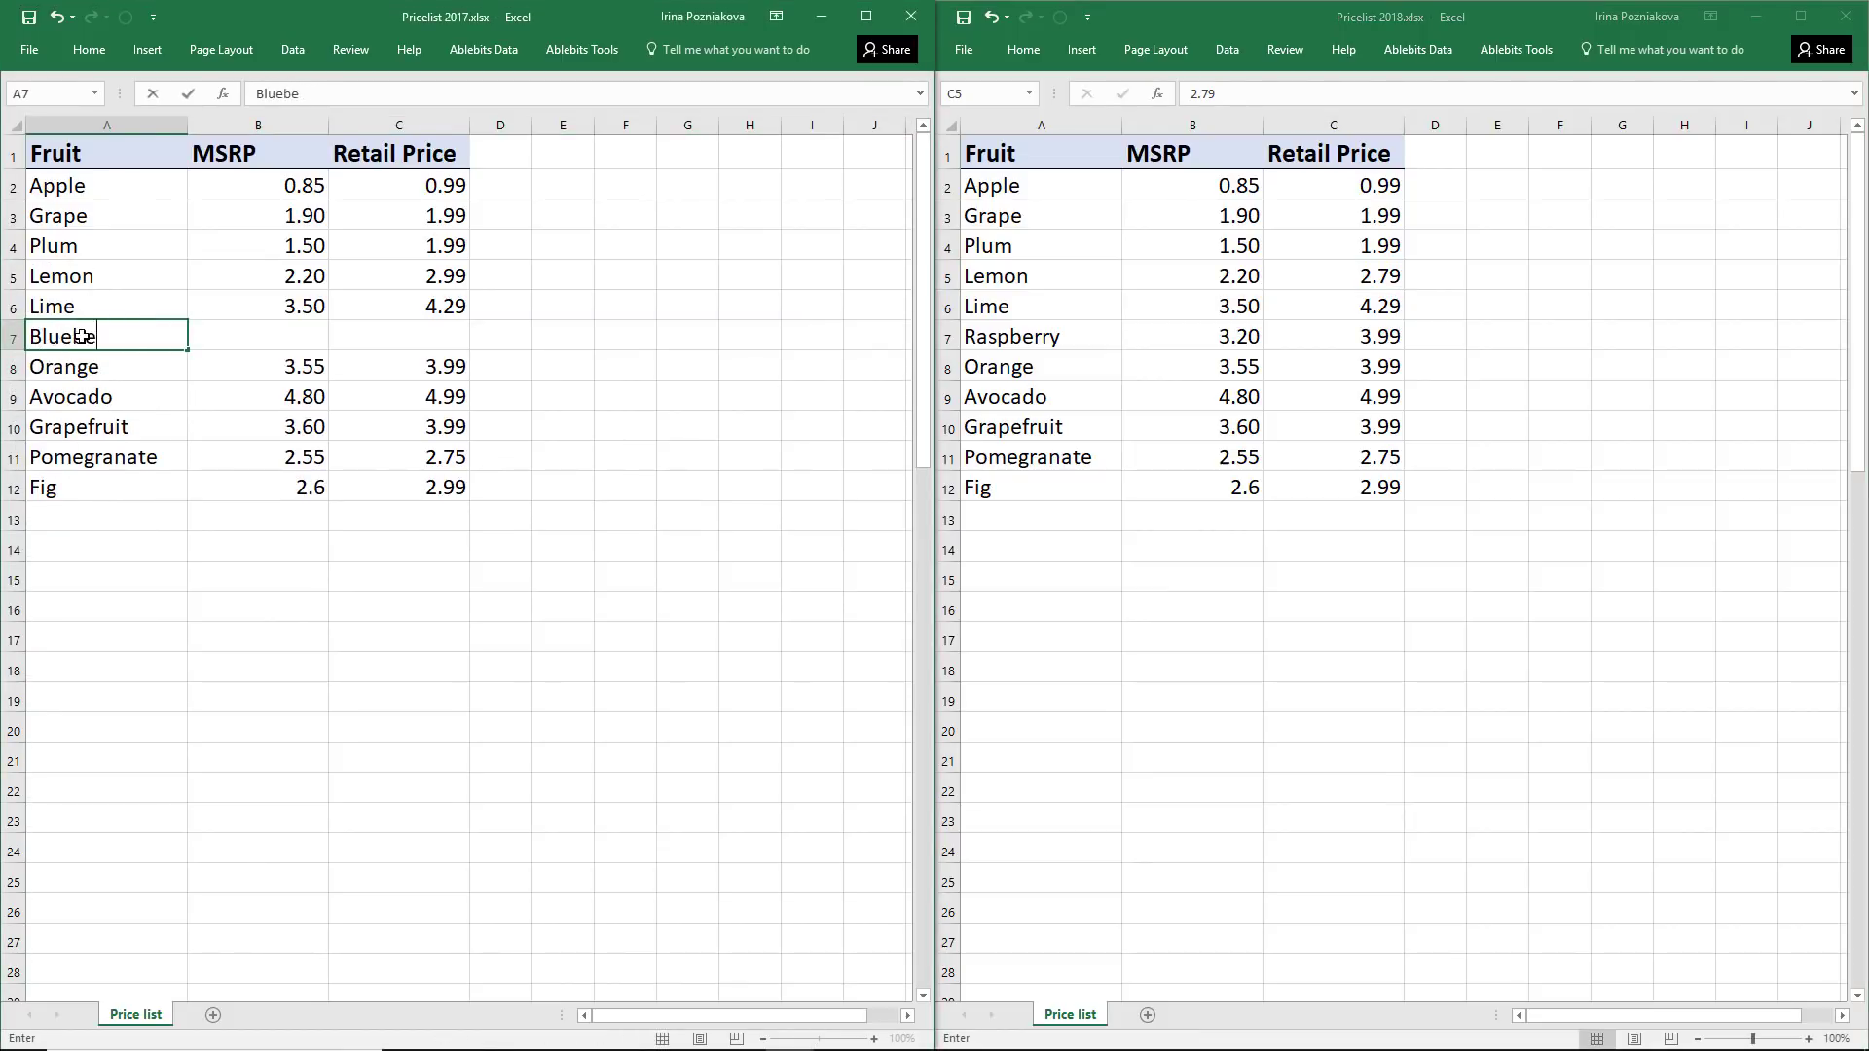
pyautogui.write('rry')
pyautogui.press('Tab')
pyautogui.write('3.')
pyautogui.press('Tab')
pyautogui.write('4.99')
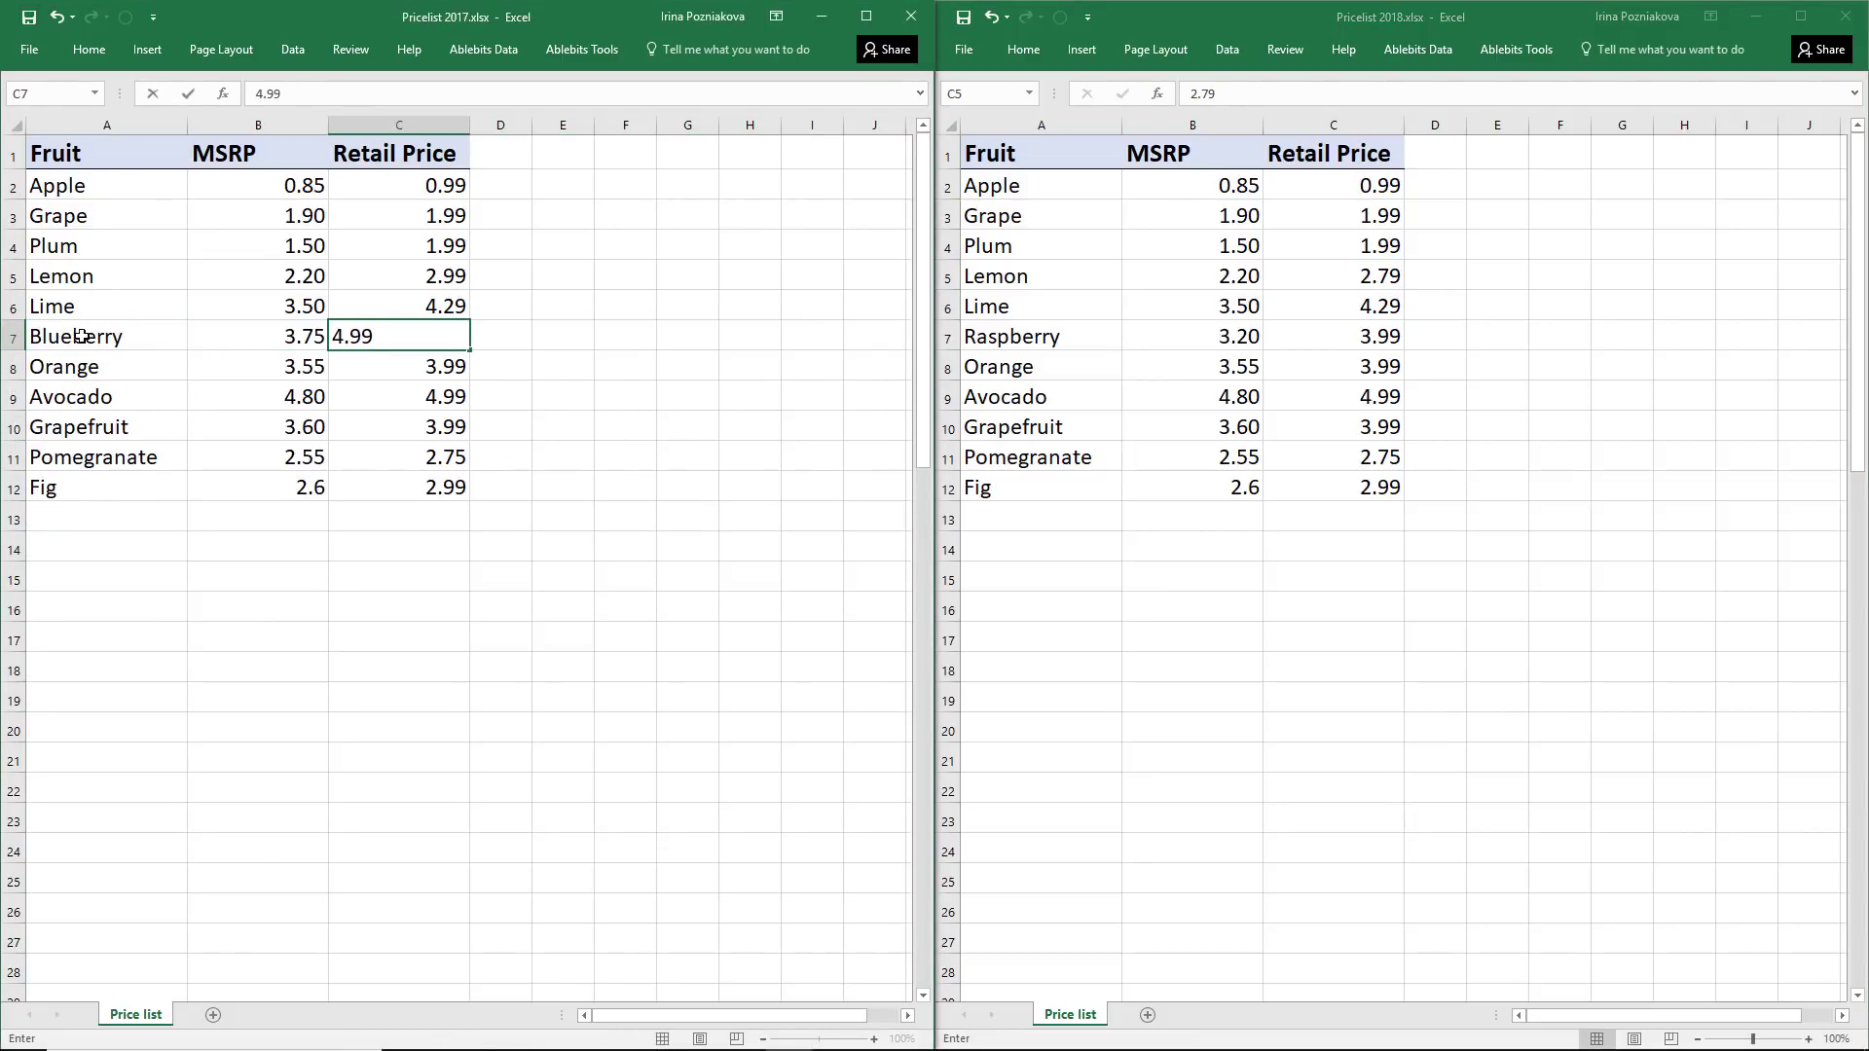
pyautogui.press('Return')
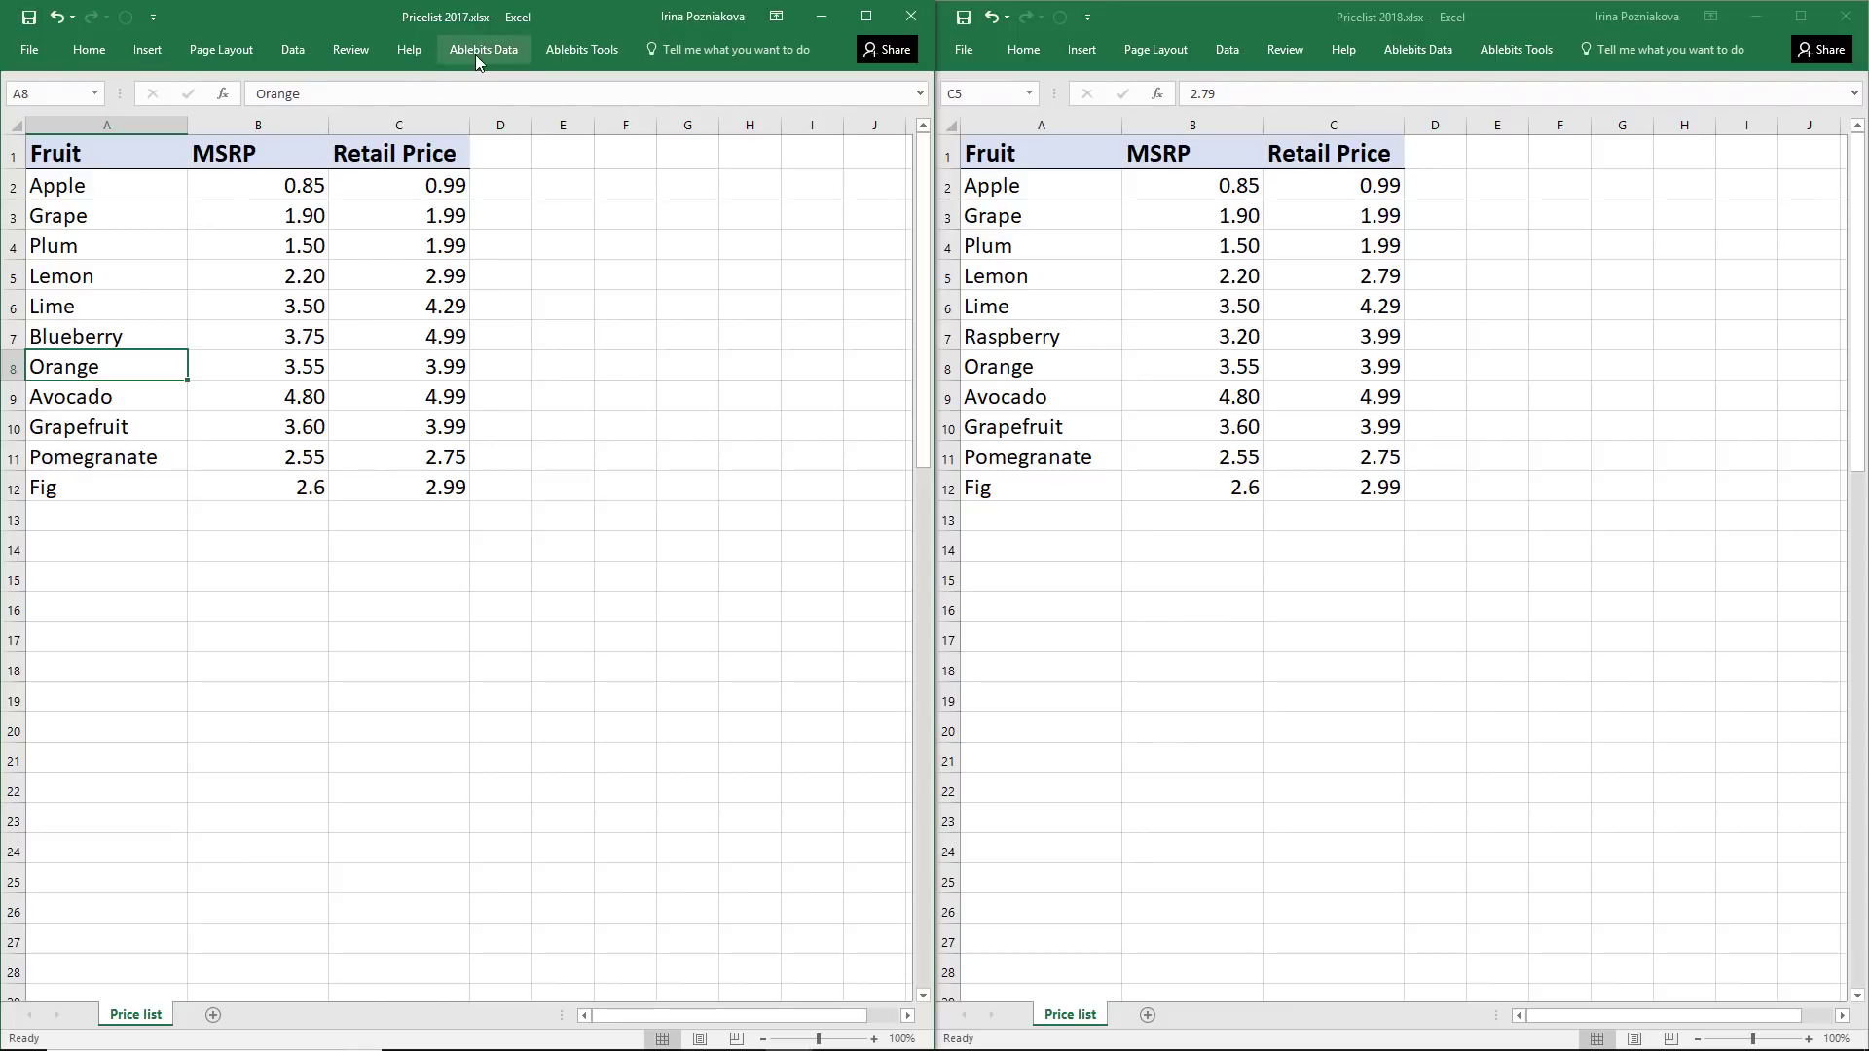
# Run Compare Sheets again for 2017 against the Pricelist 2018 Price list with default options
pyautogui.click(475, 55)
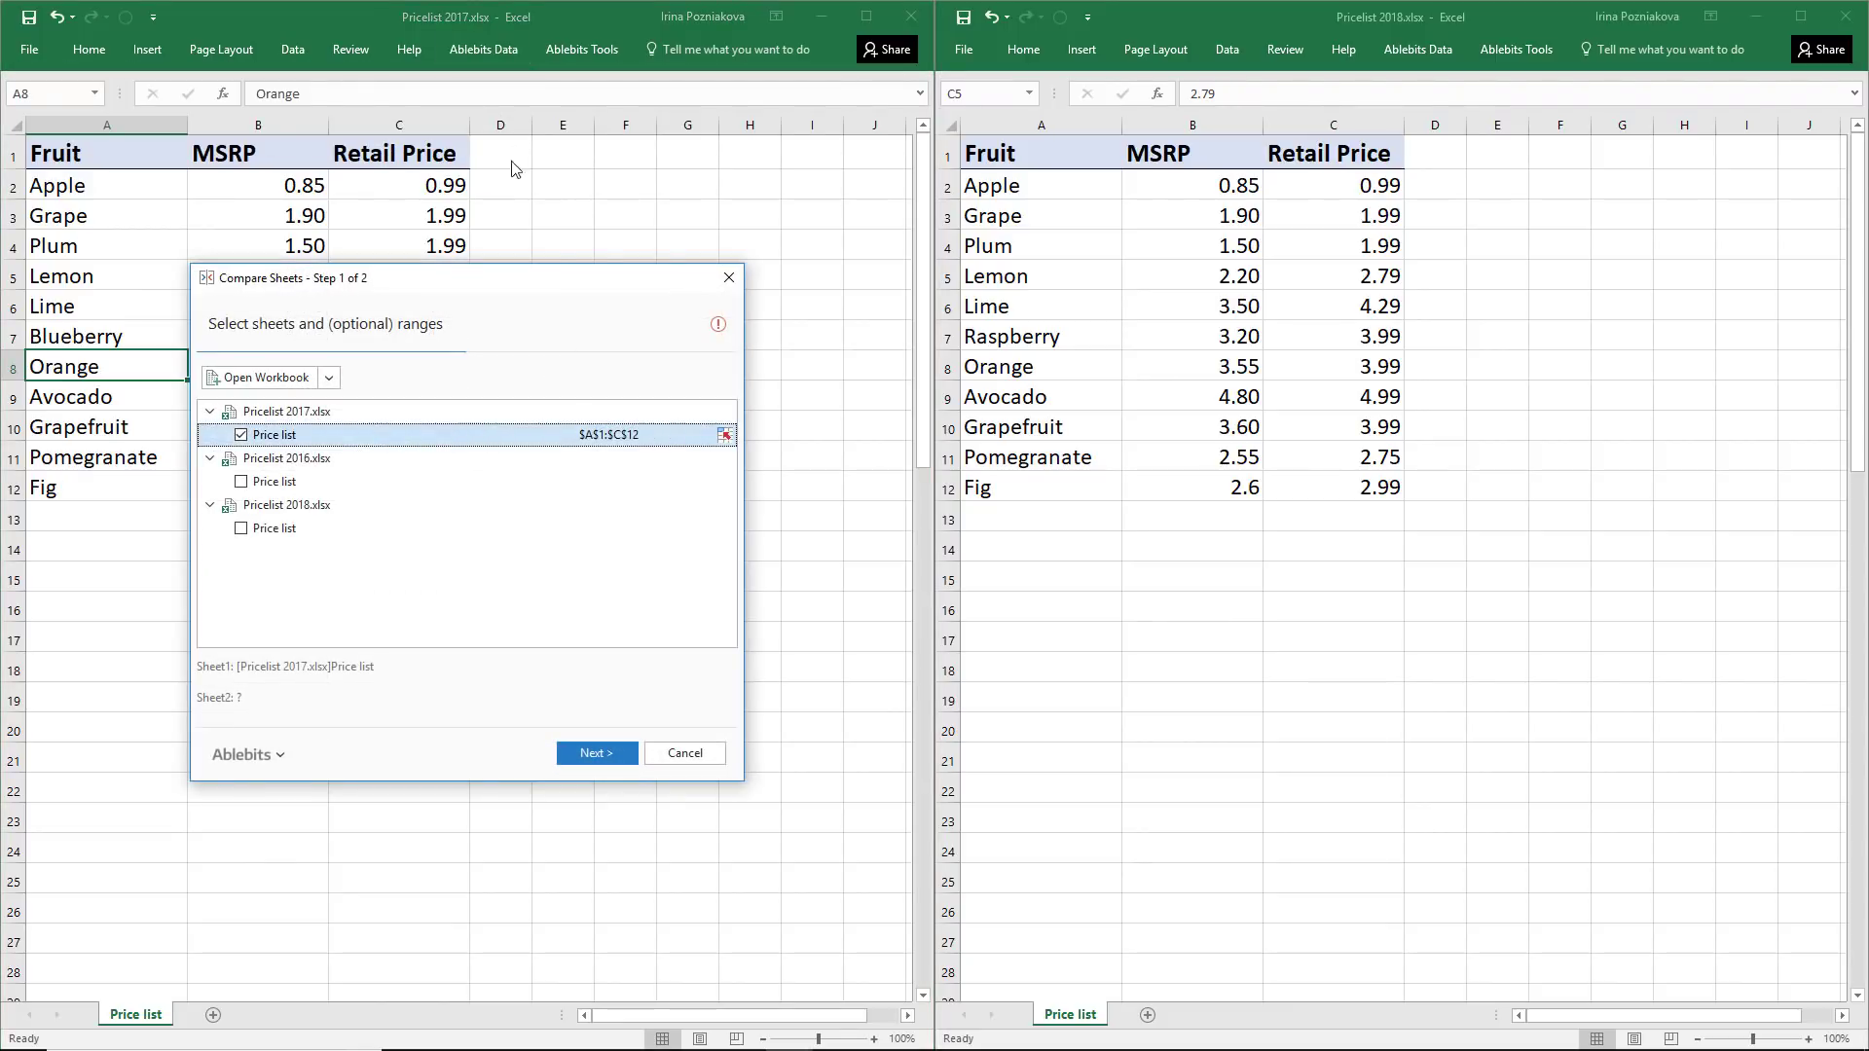
pyautogui.click(308, 535)
pyautogui.click(596, 751)
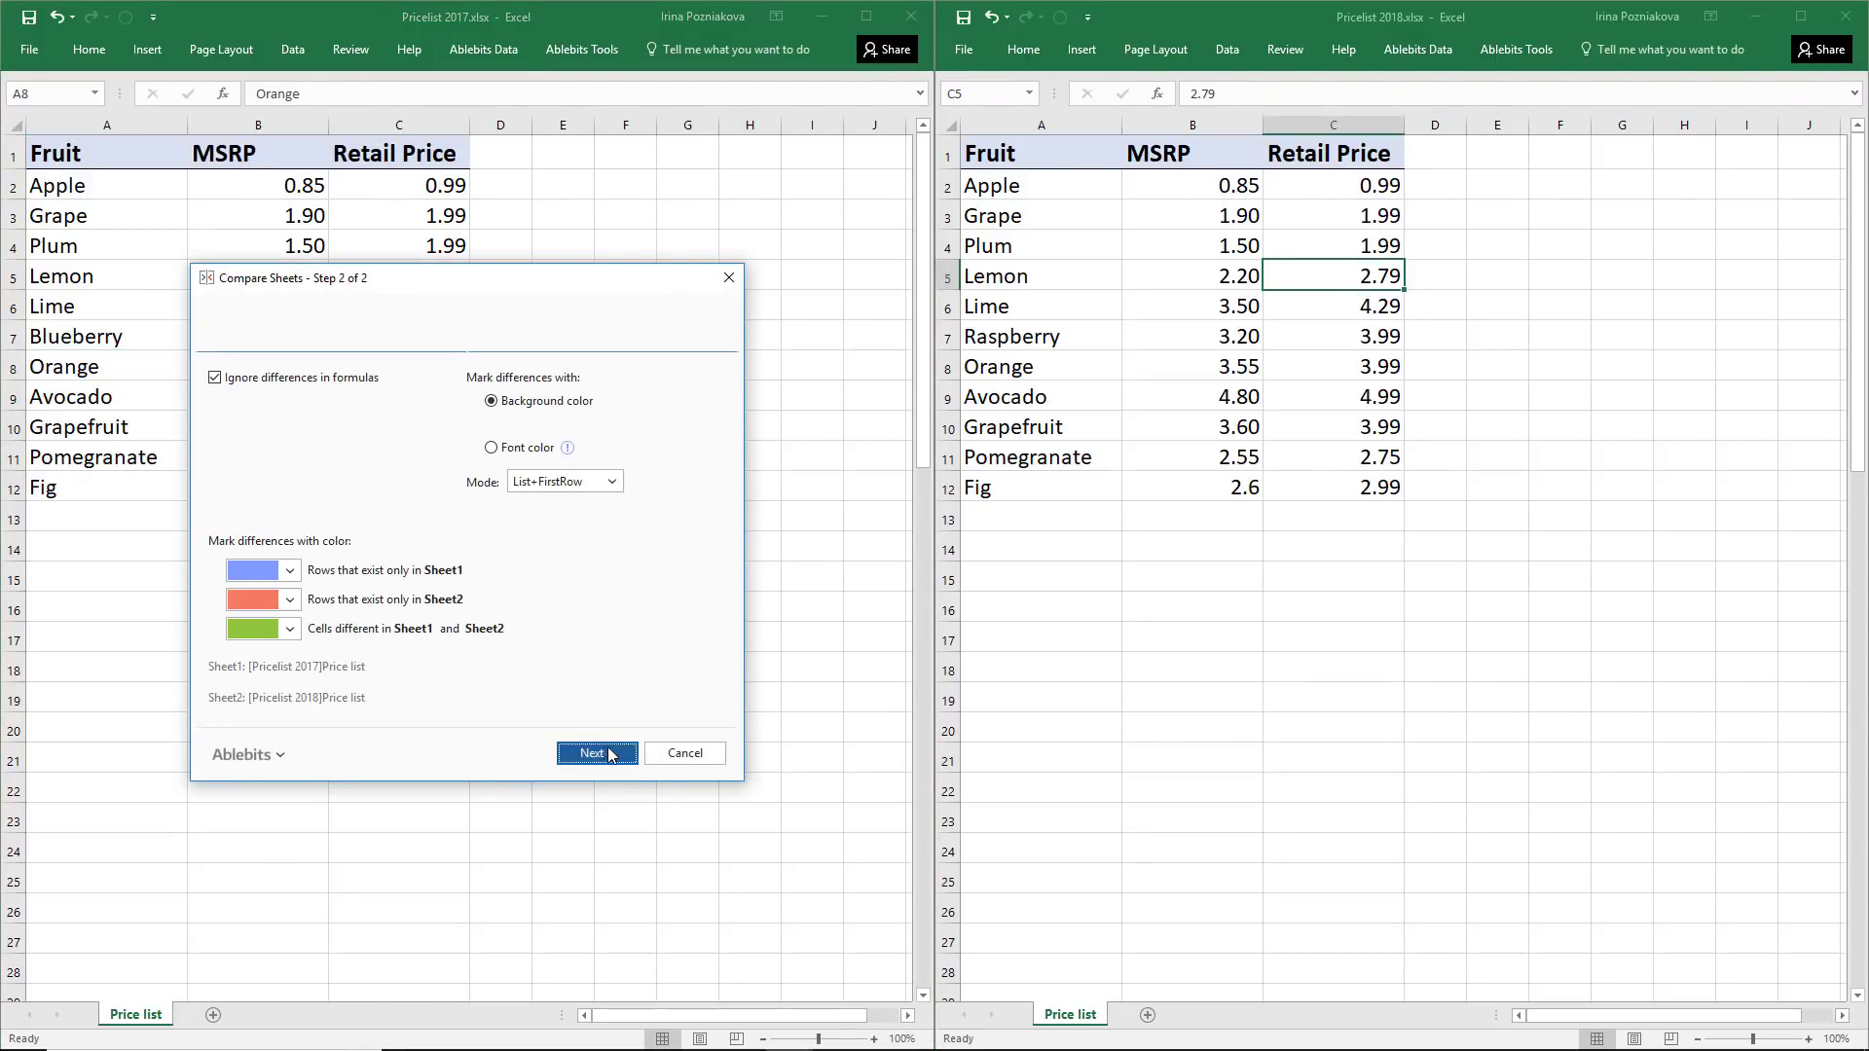
pyautogui.click(602, 752)
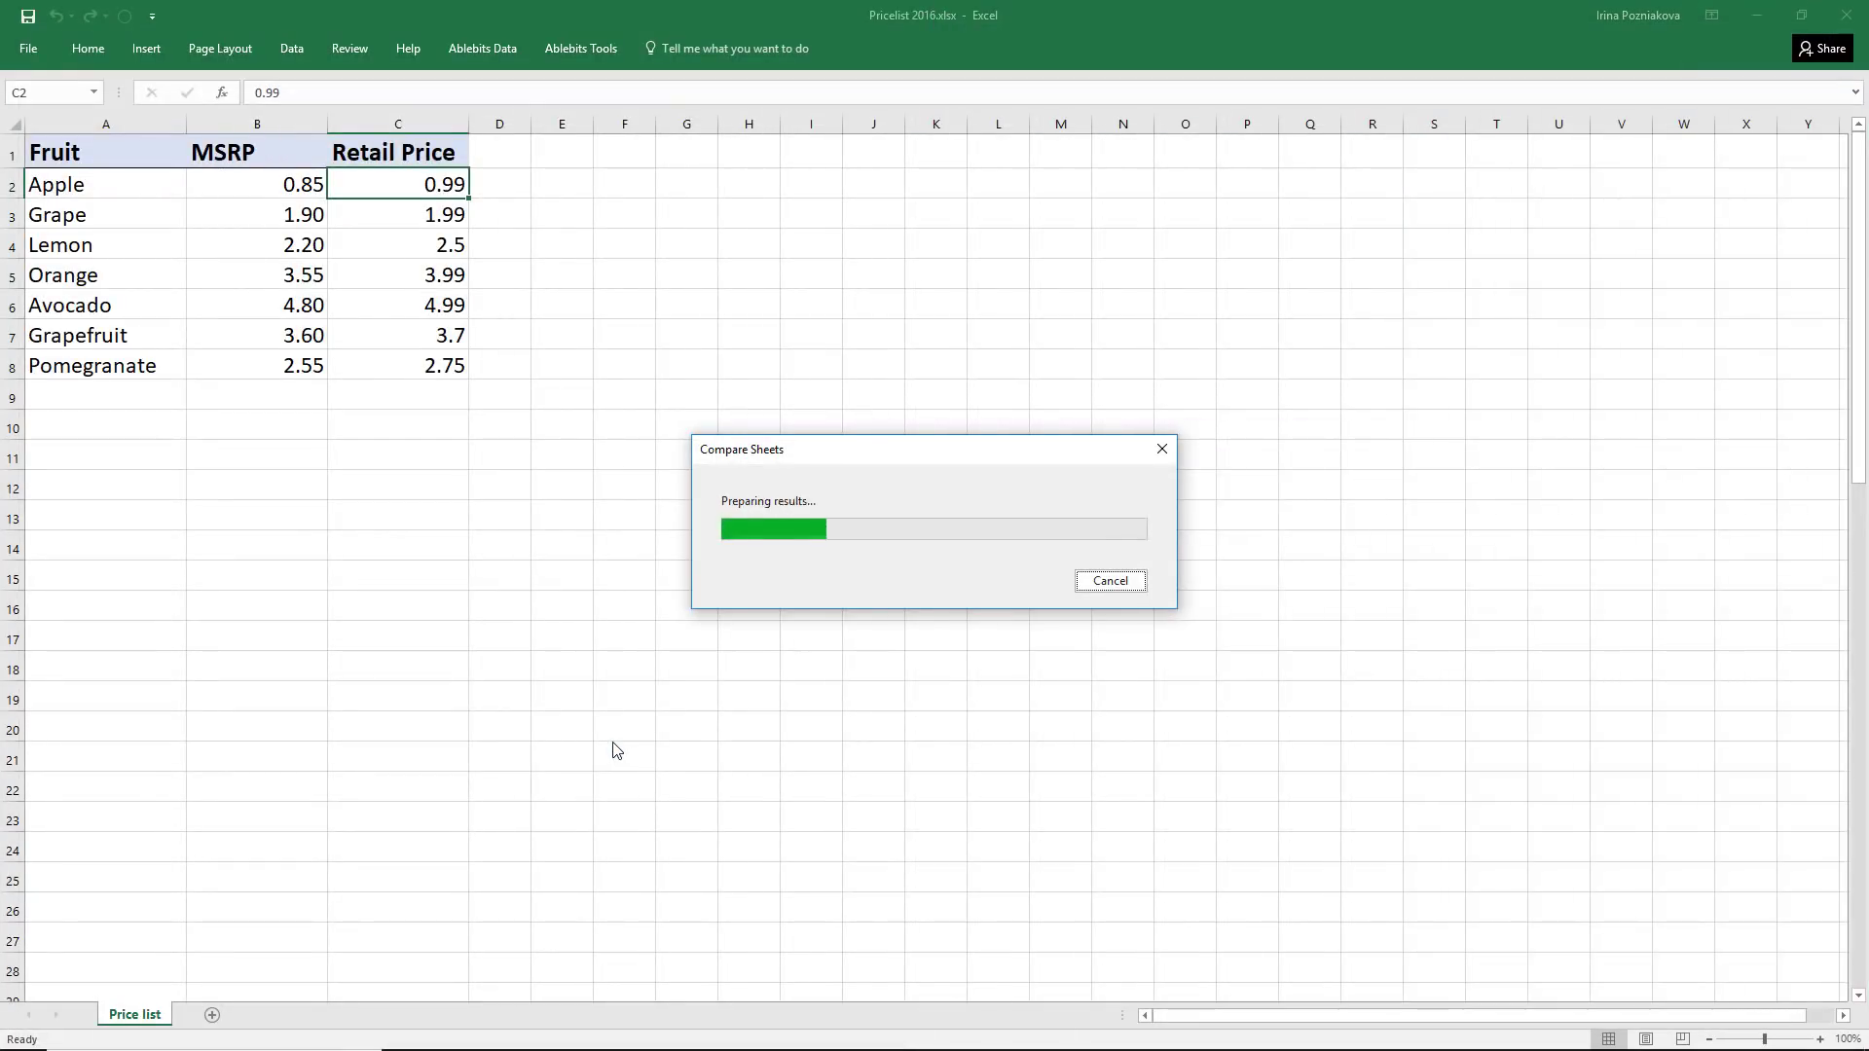
pyautogui.scroll(1, 668, 584)
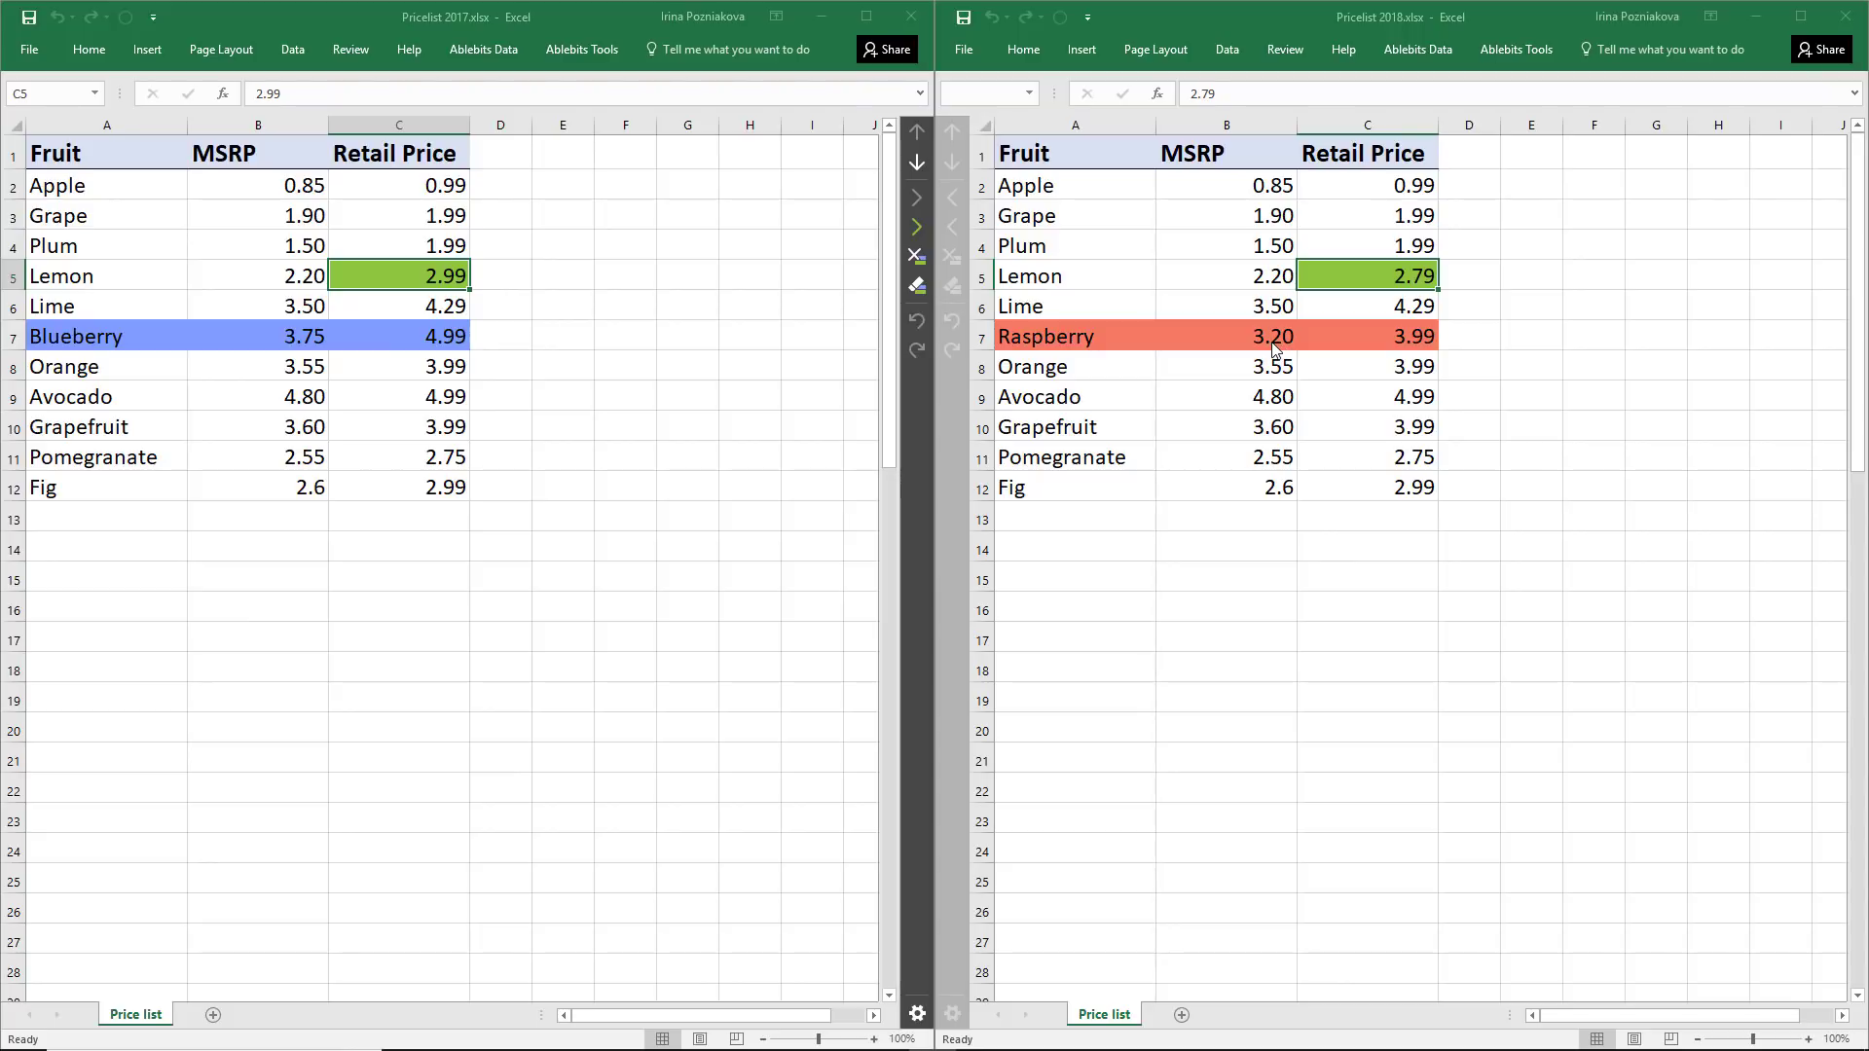
# Copy Lemon's 2.79 price and the Raspberry row into the 2017 list
pyautogui.click(1312, 275)
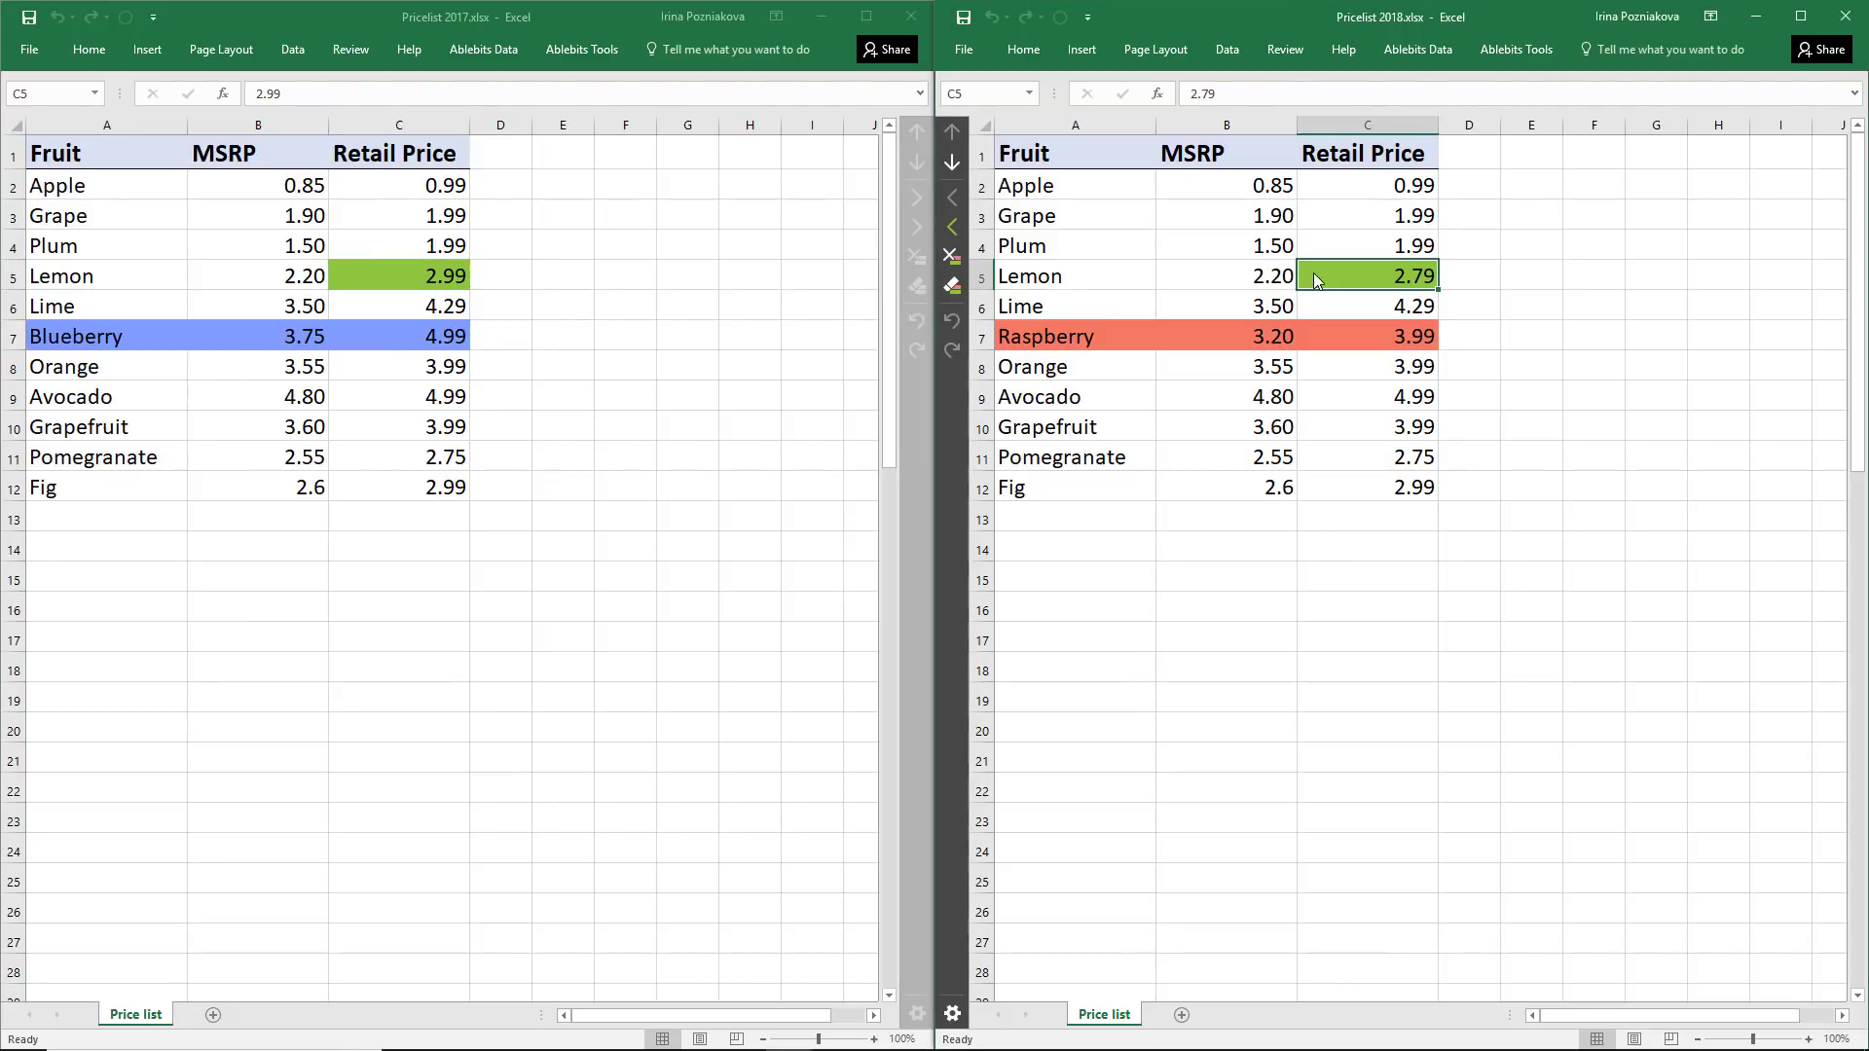
pyautogui.click(956, 228)
pyautogui.click(948, 197)
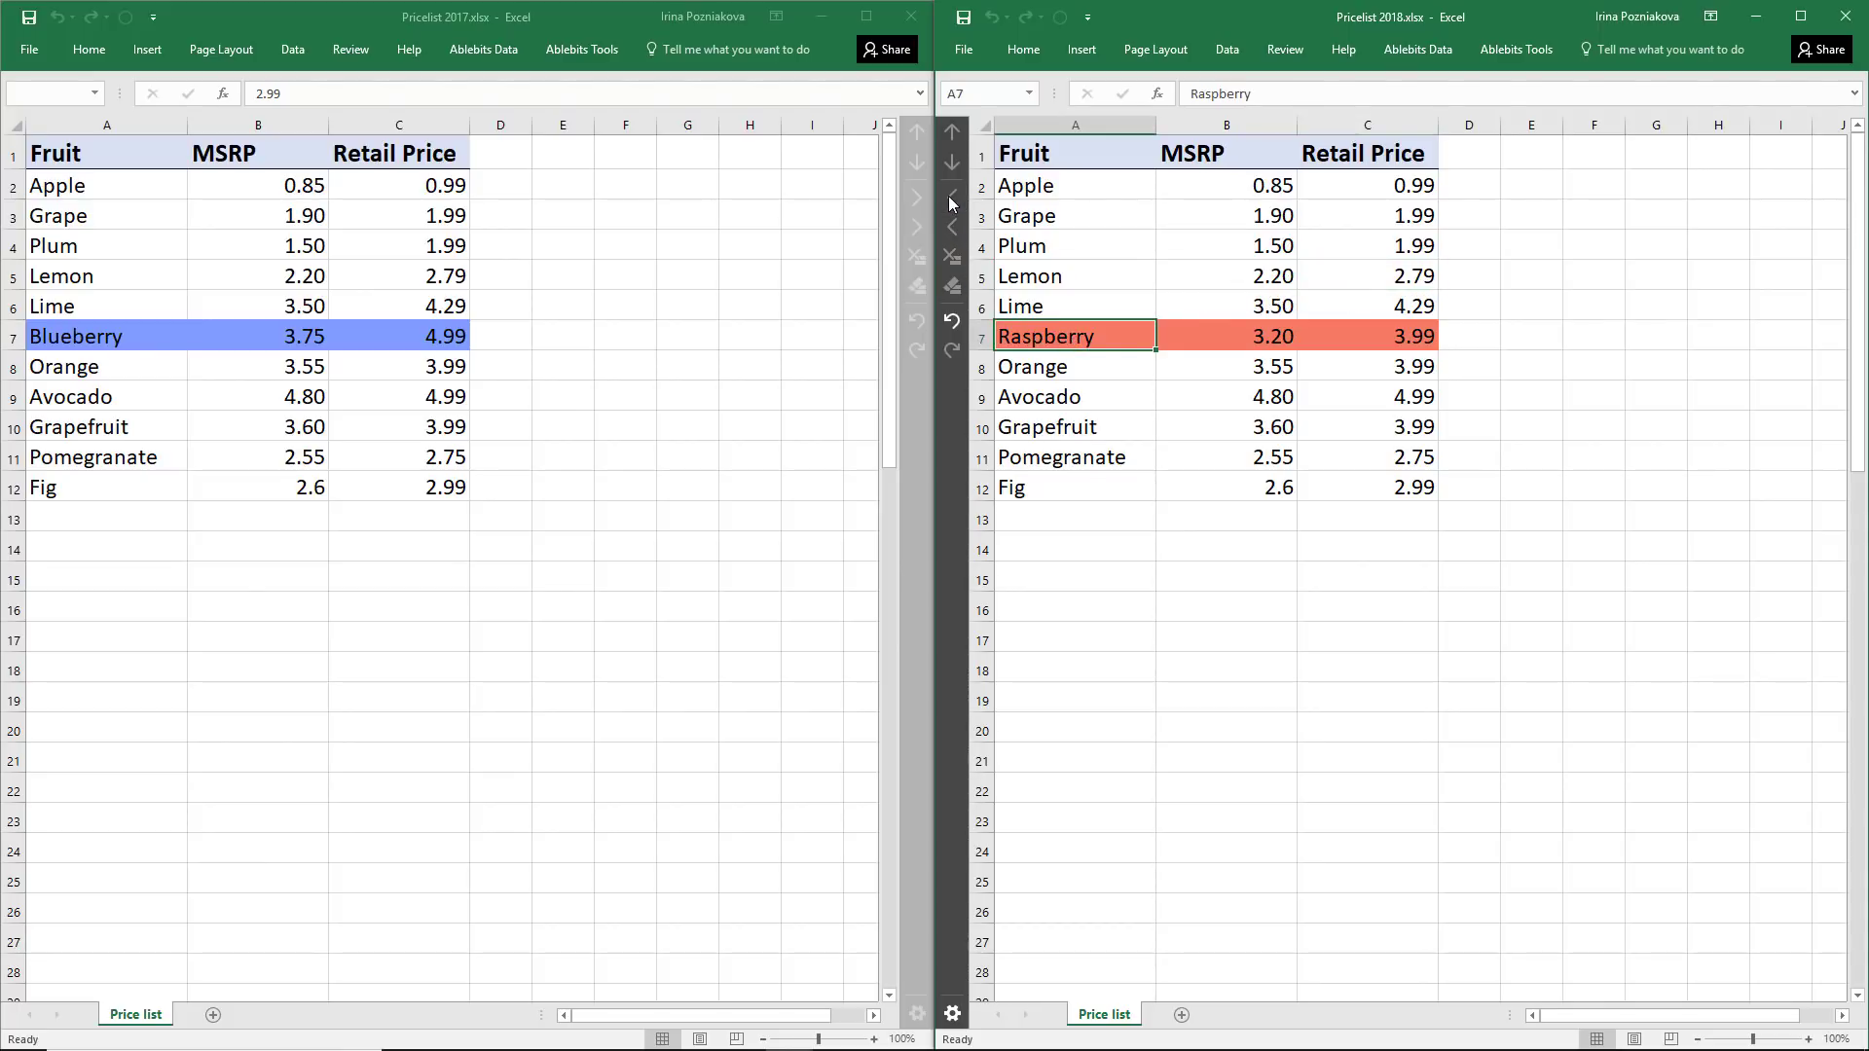
# Clear the Blueberry row's difference mark and stay in Review Differences mode
pyautogui.click(126, 359)
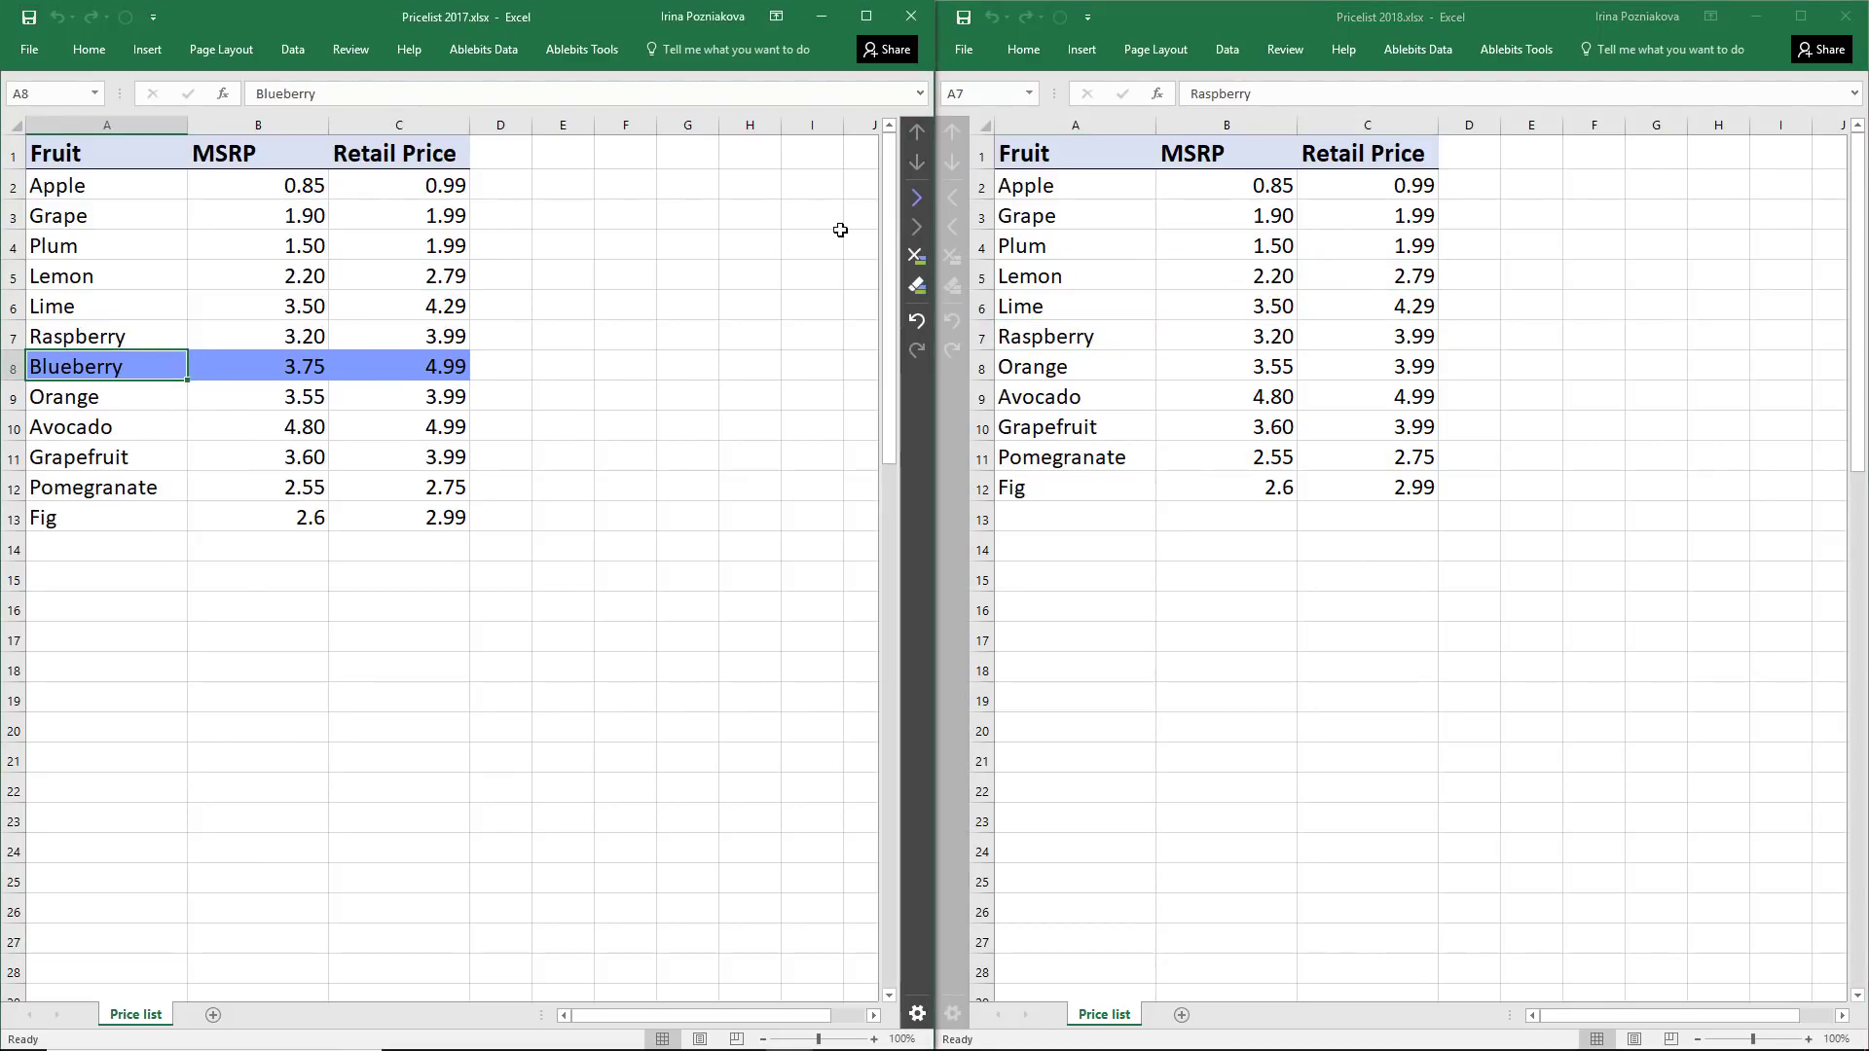
pyautogui.click(915, 291)
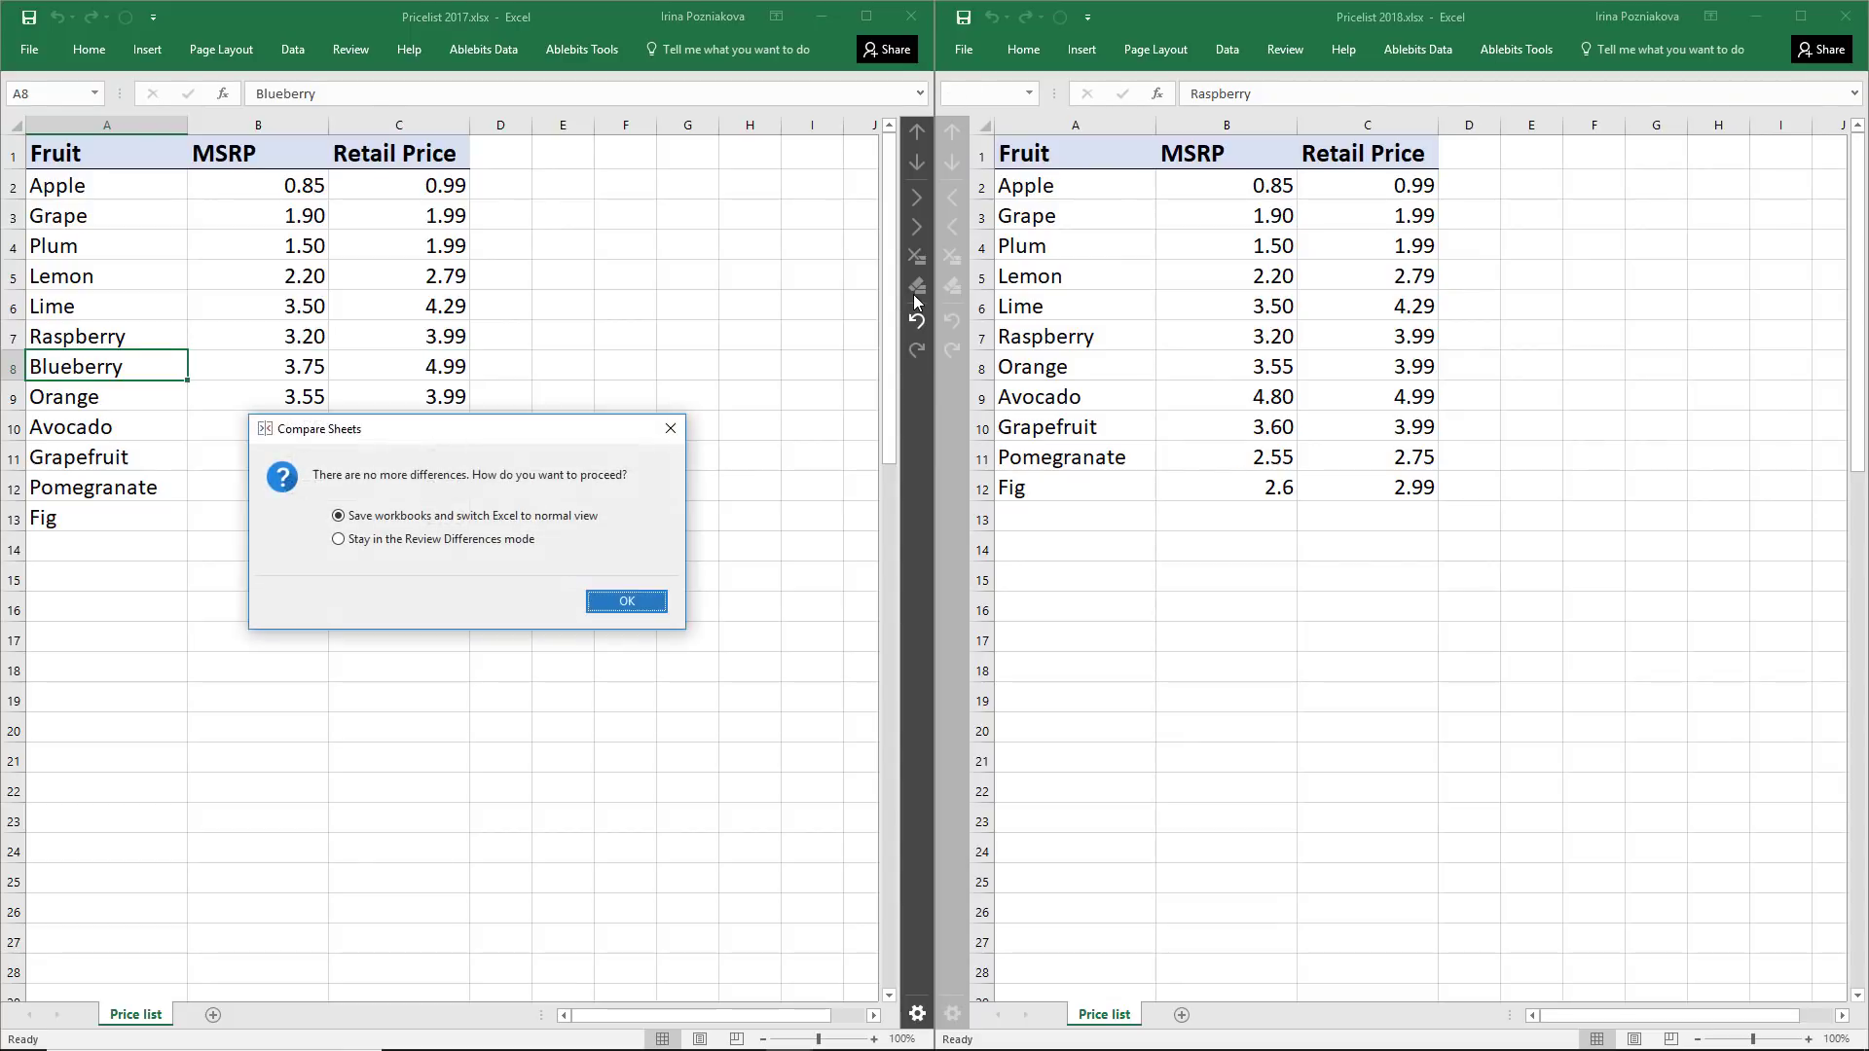
pyautogui.click(497, 540)
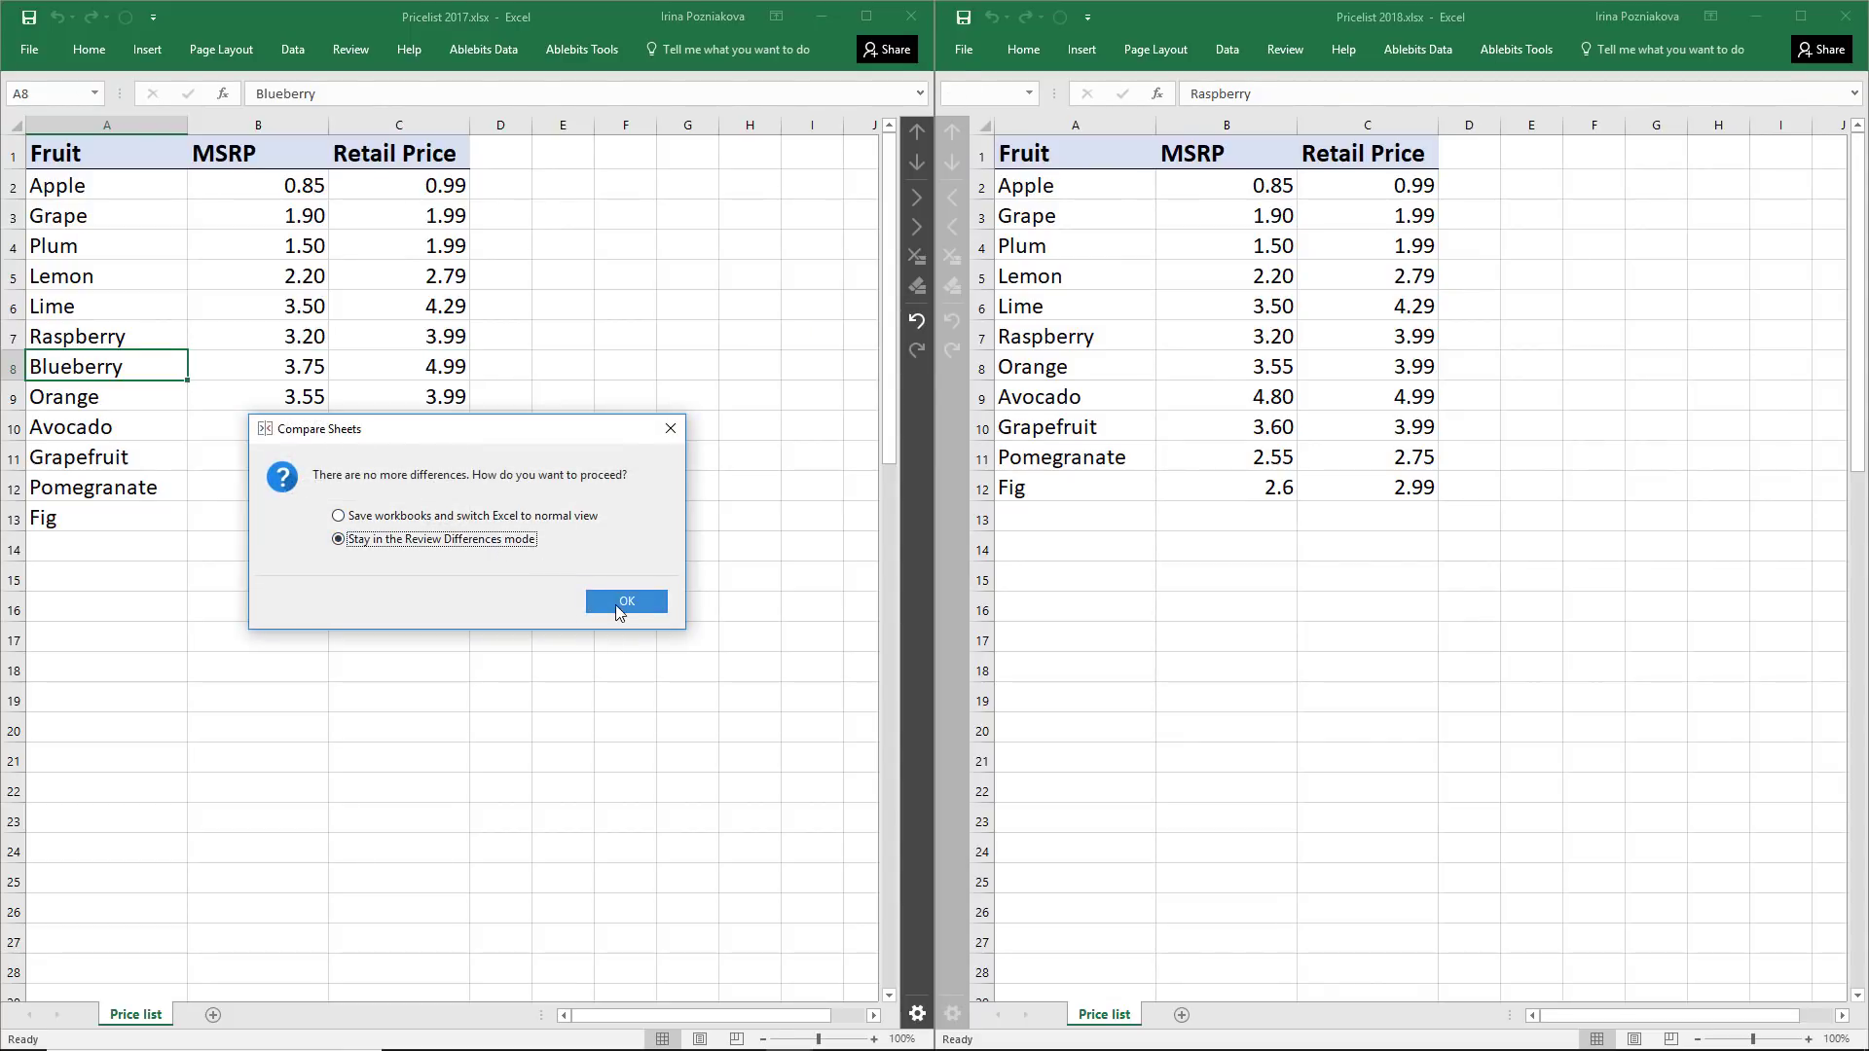
pyautogui.click(626, 601)
# Show the review toolbar's settings with paste, save-without-marks and restore-from-backup options
pyautogui.click(918, 1014)
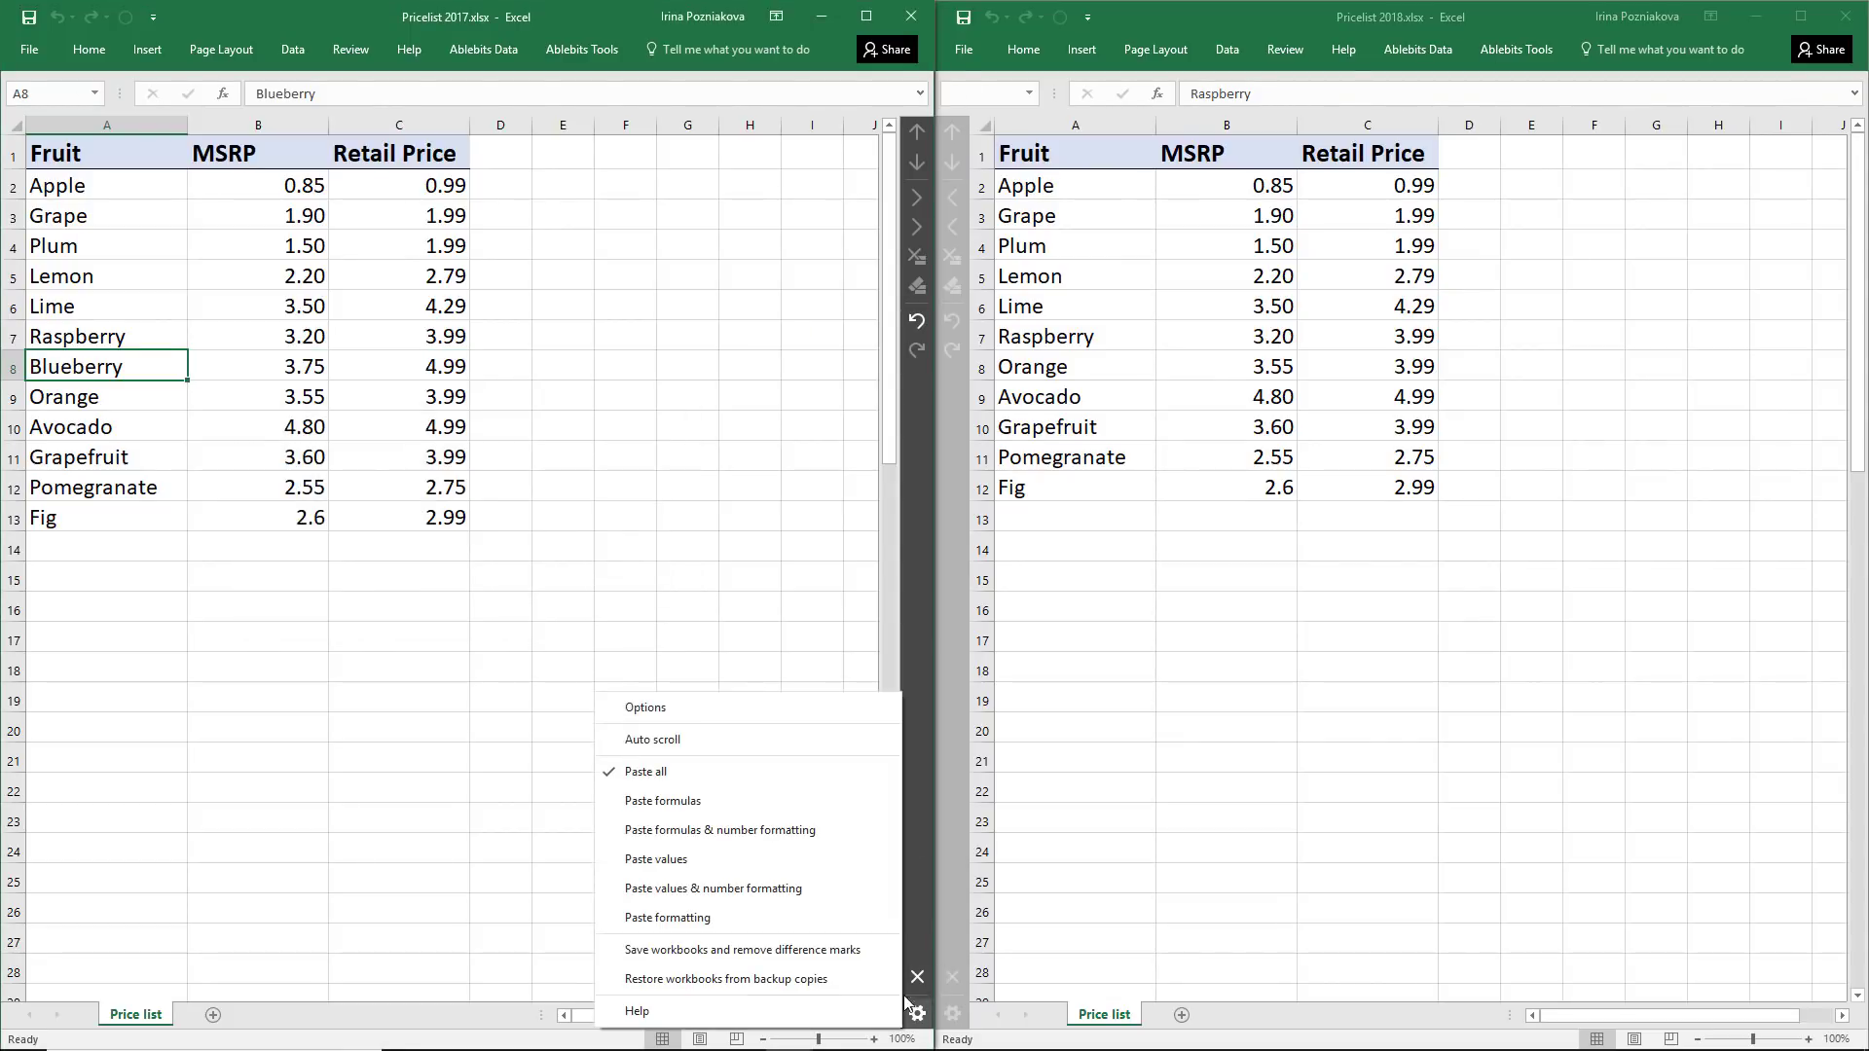